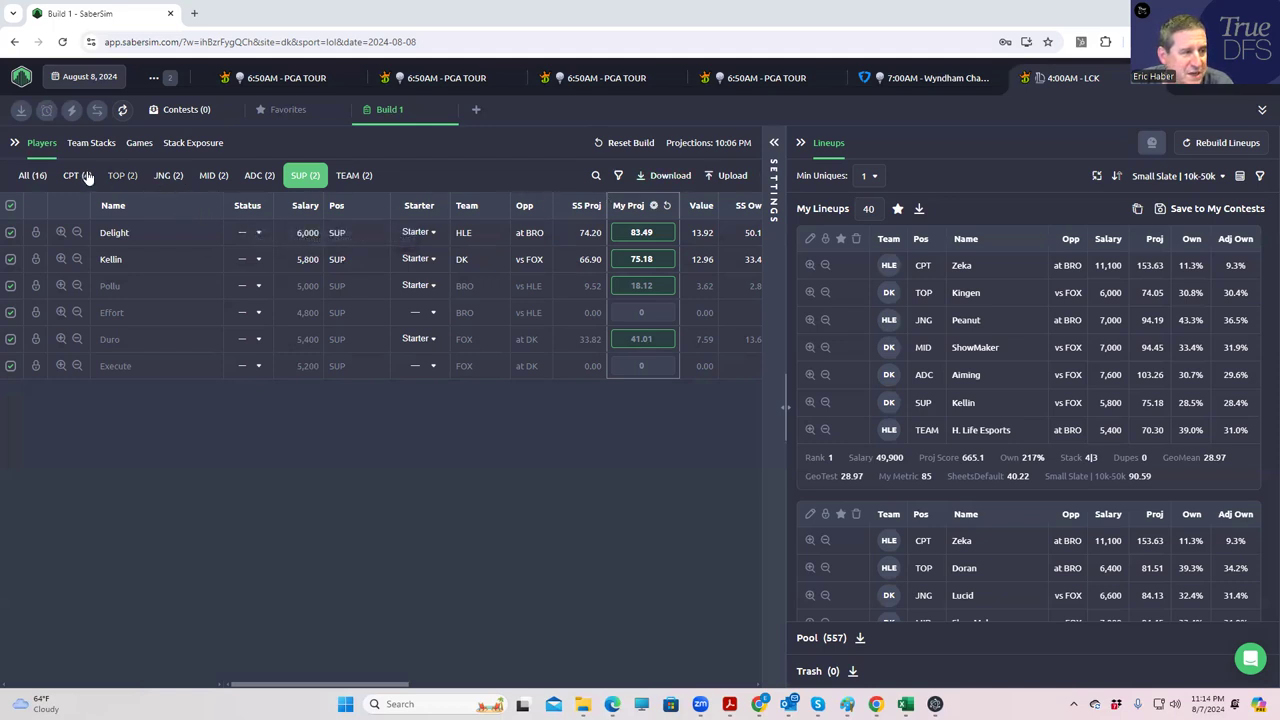
Show all players and the Team Stacks stack-type exposure, where all 40 lineups use a 4|3 stack.
left_click(32, 176)
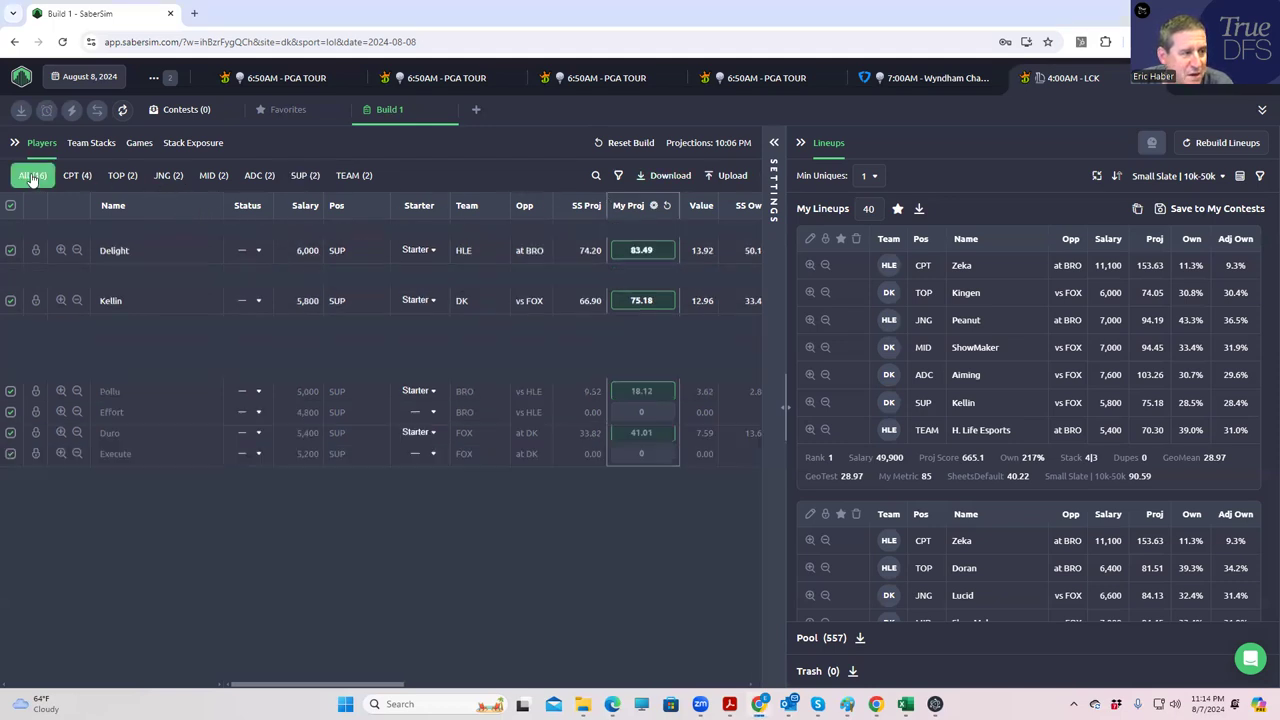
left_click(96, 144)
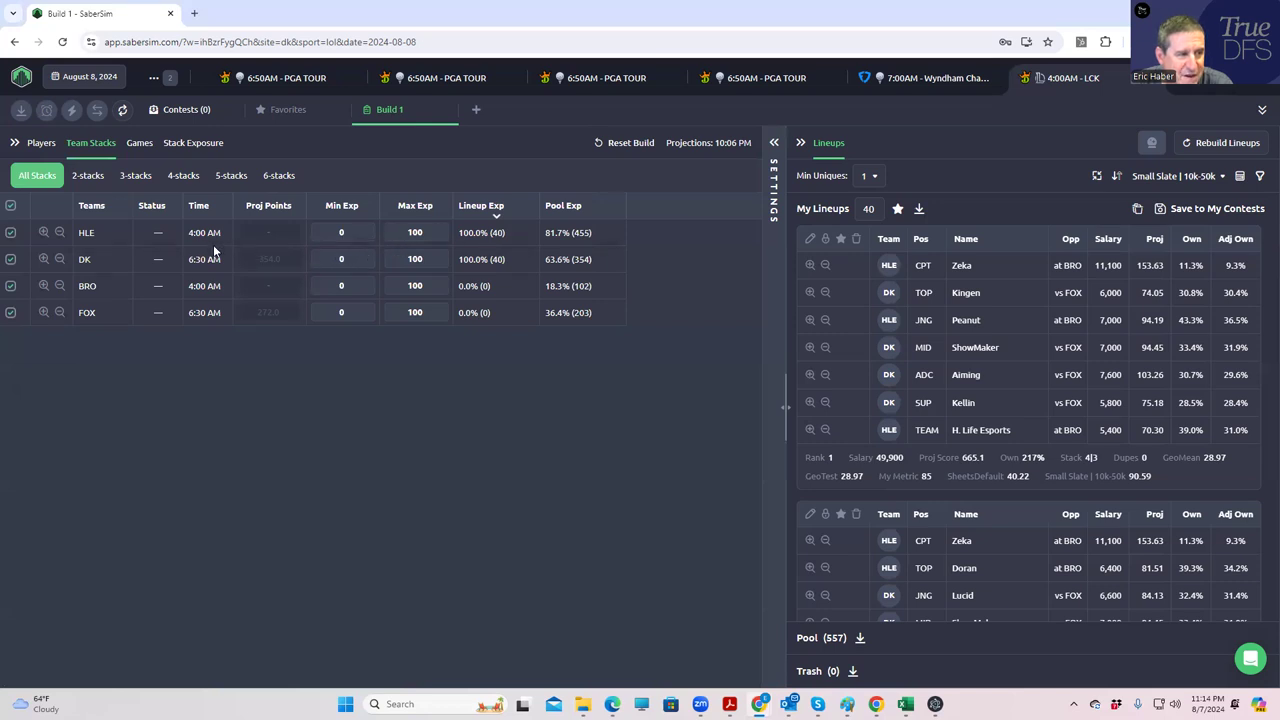
left_click(194, 145)
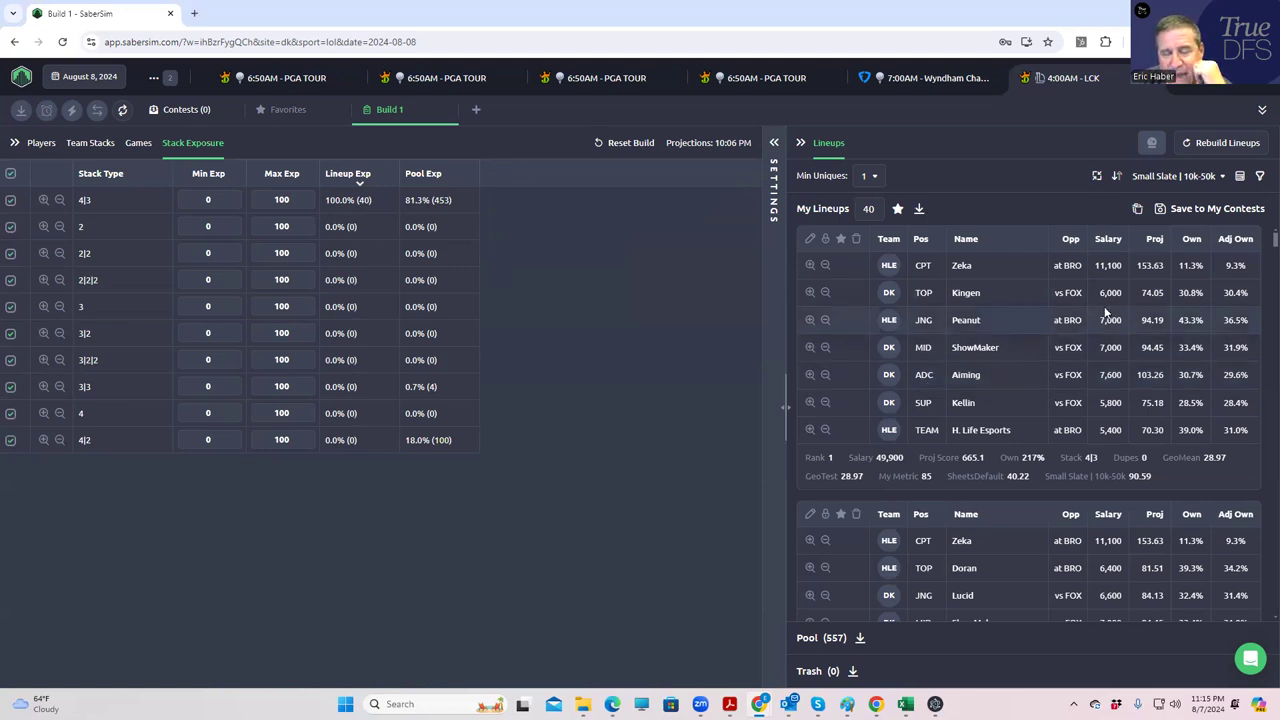
Add an Average Proj Score aggregate metric, reading 654.185 across the 40 lineups.
left_click(1239, 176)
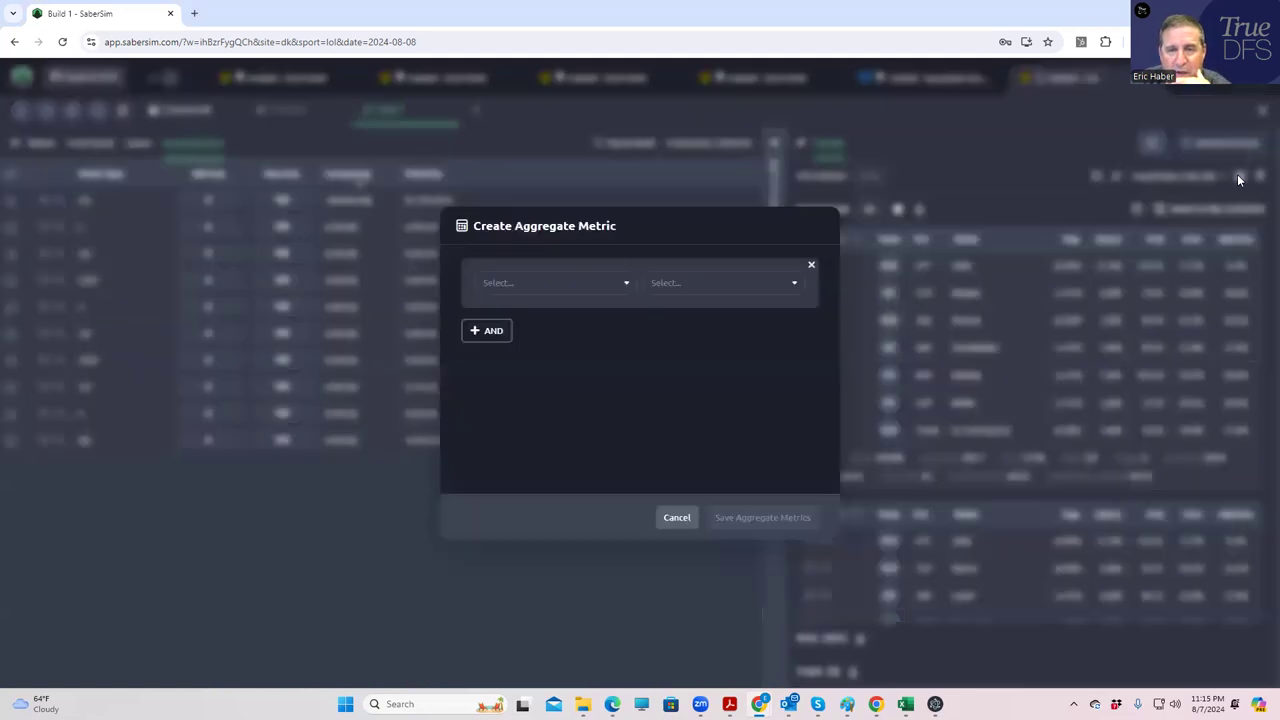
left_click(580, 289)
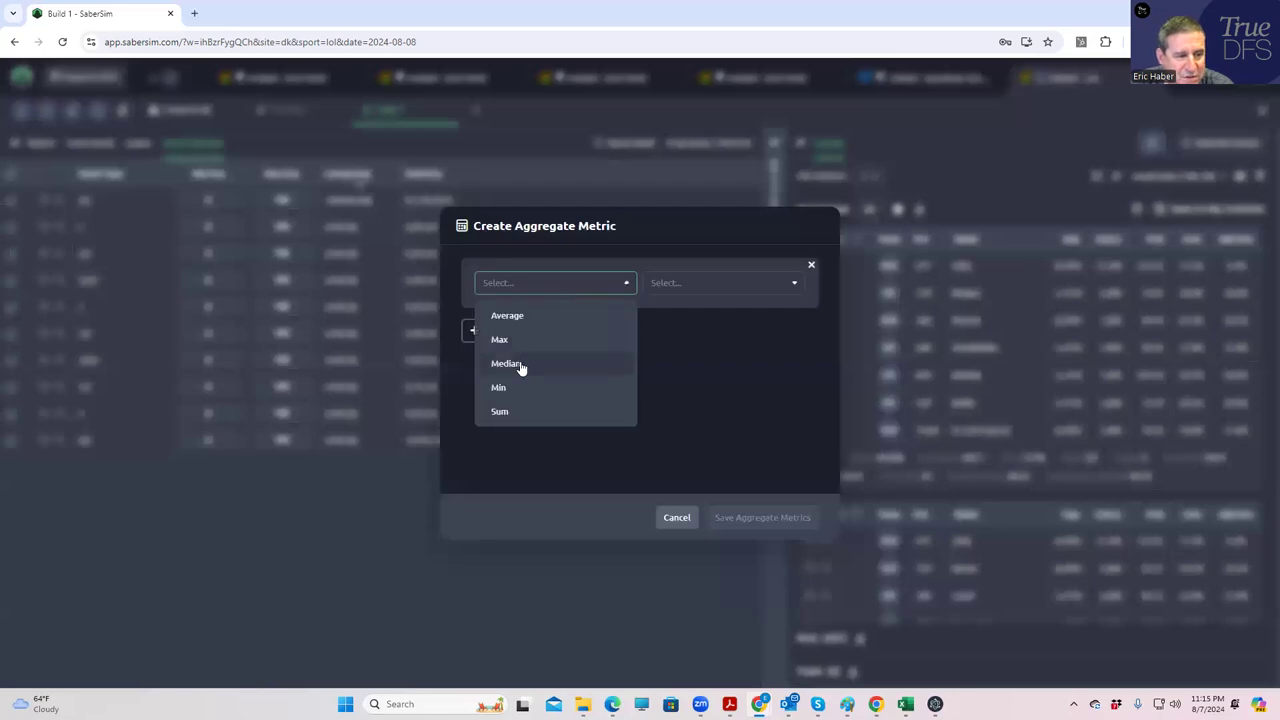
left_click(512, 315)
left_click(709, 286)
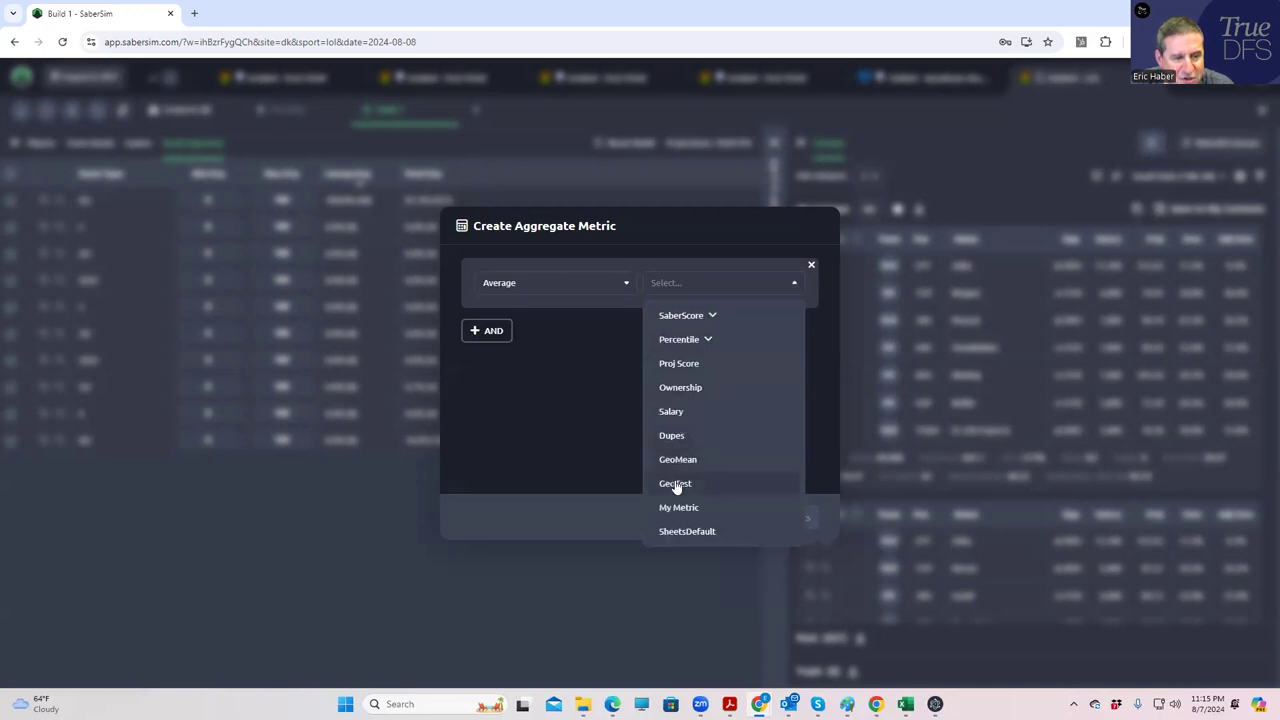
left_click(681, 366)
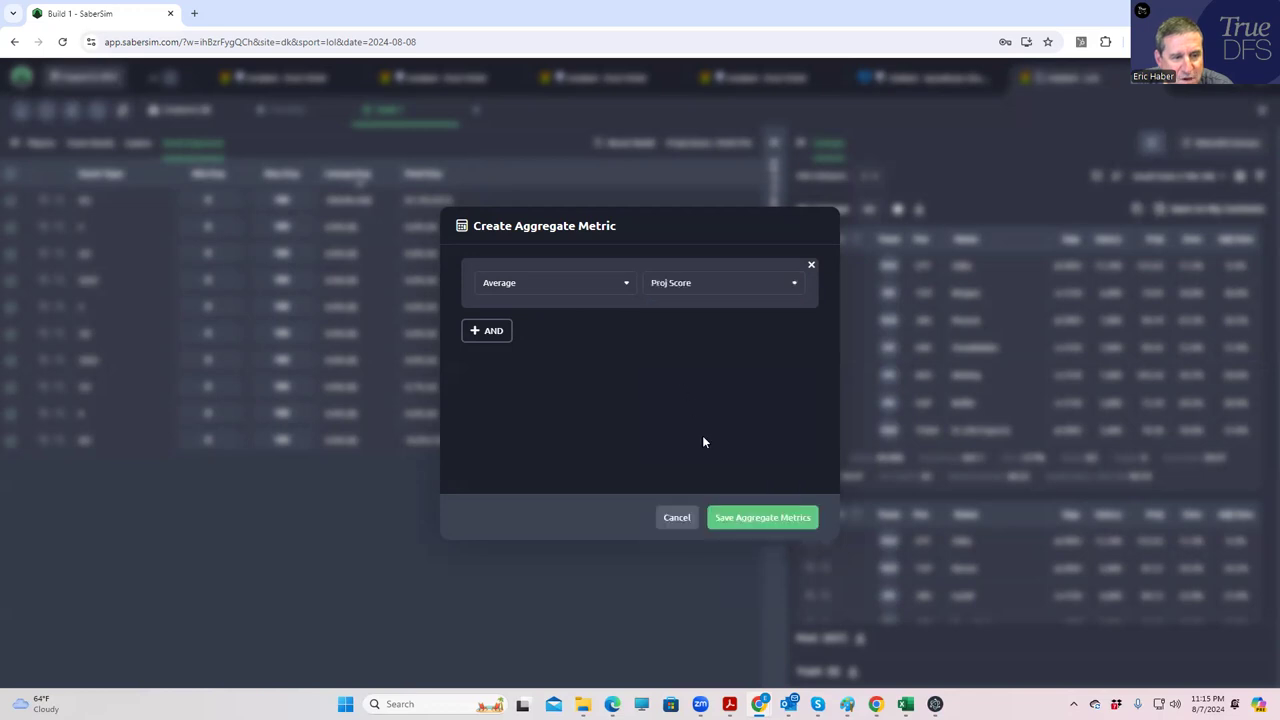
left_click(745, 512)
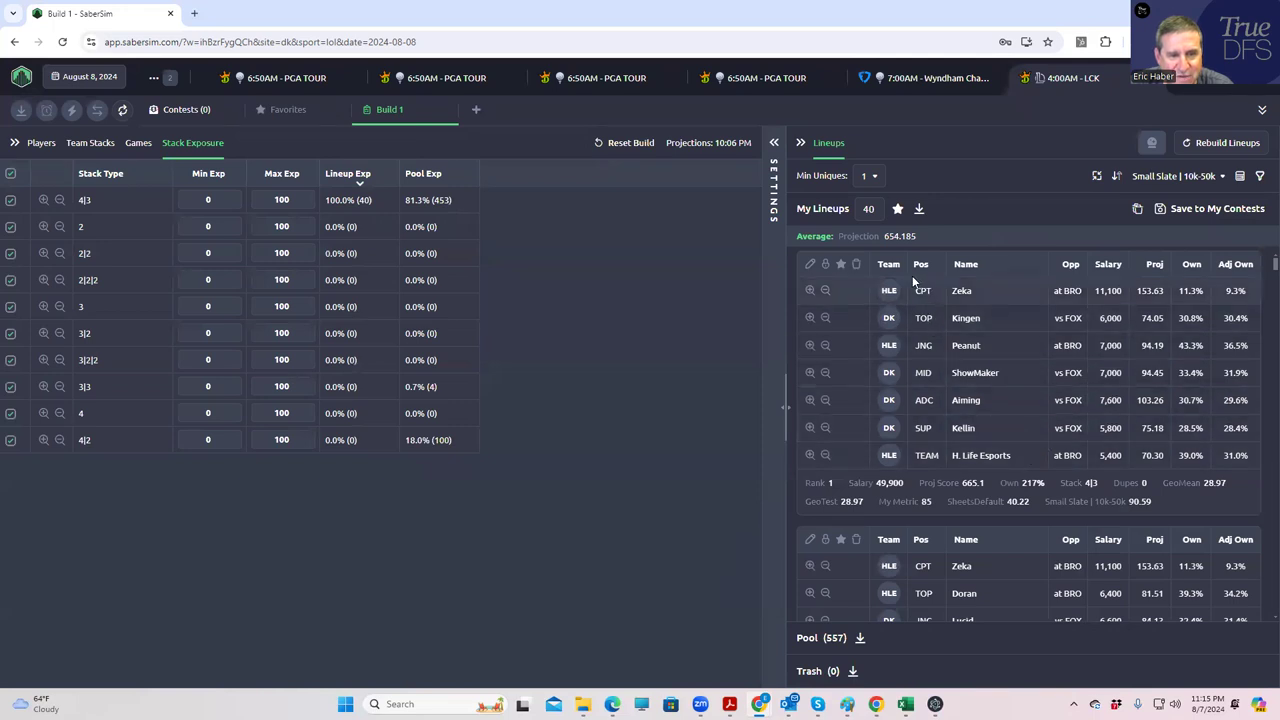
Try Min Uniques at 2, then 3, then settle back on 2.
left_click(868, 176)
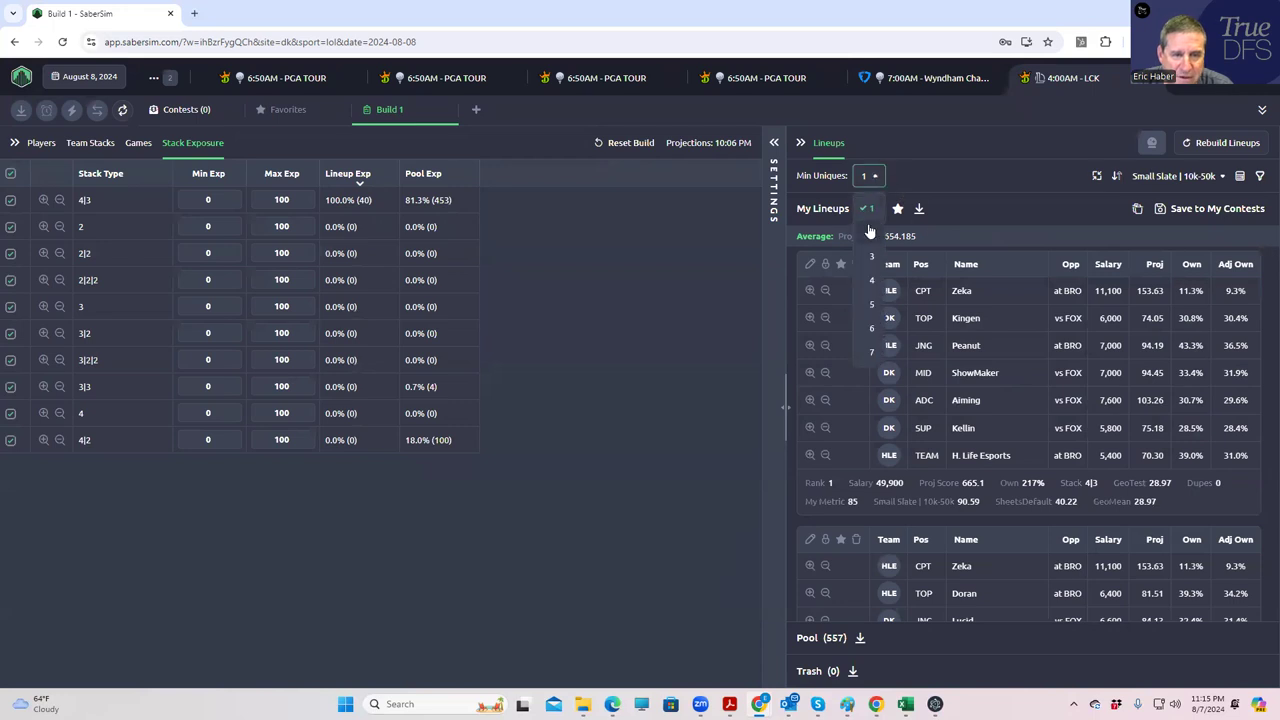
left_click(865, 222)
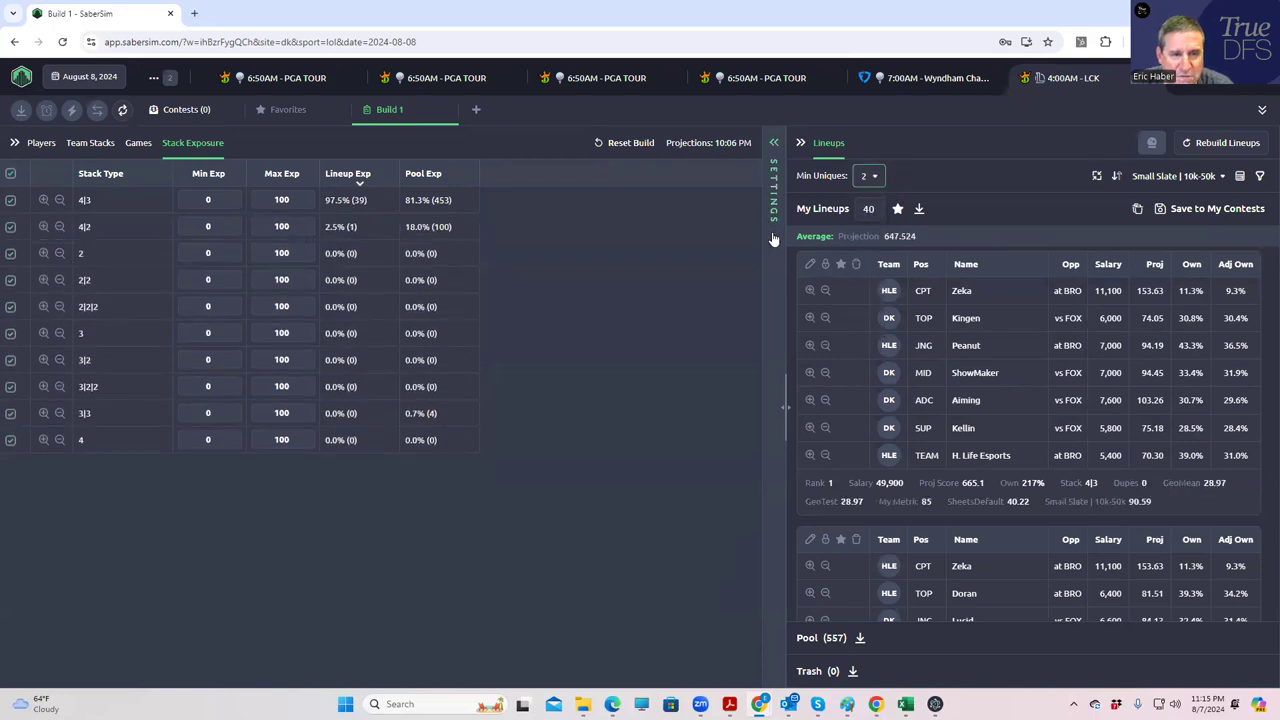
left_click(867, 180)
left_click(871, 256)
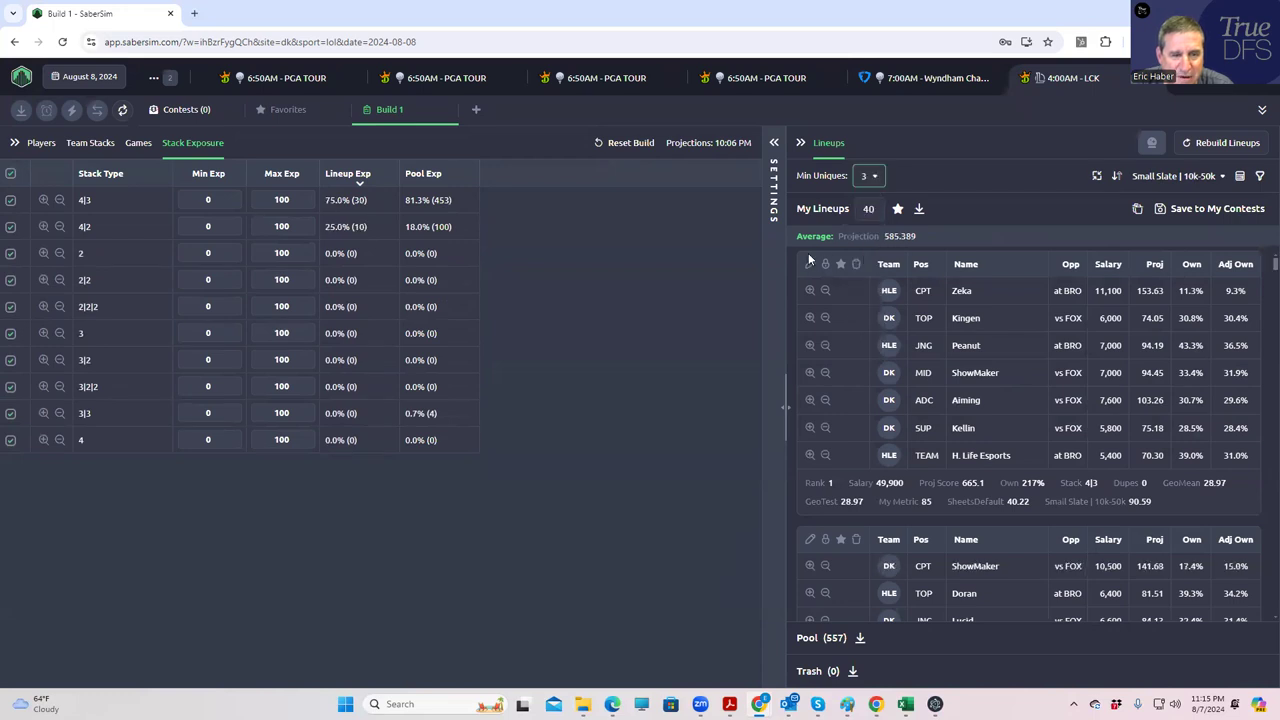
left_click(867, 180)
left_click(871, 229)
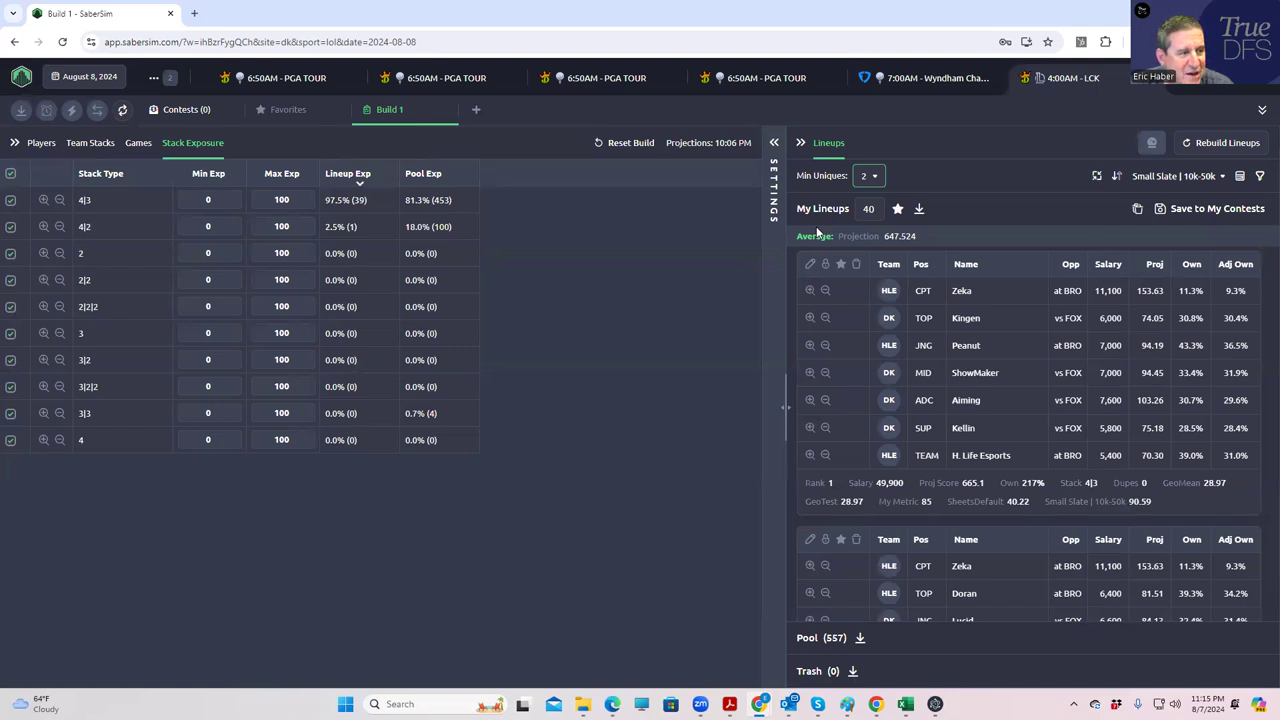
Show team stack exposures, raise Min Uniques to 3, then reset it to 1.
left_click(84, 148)
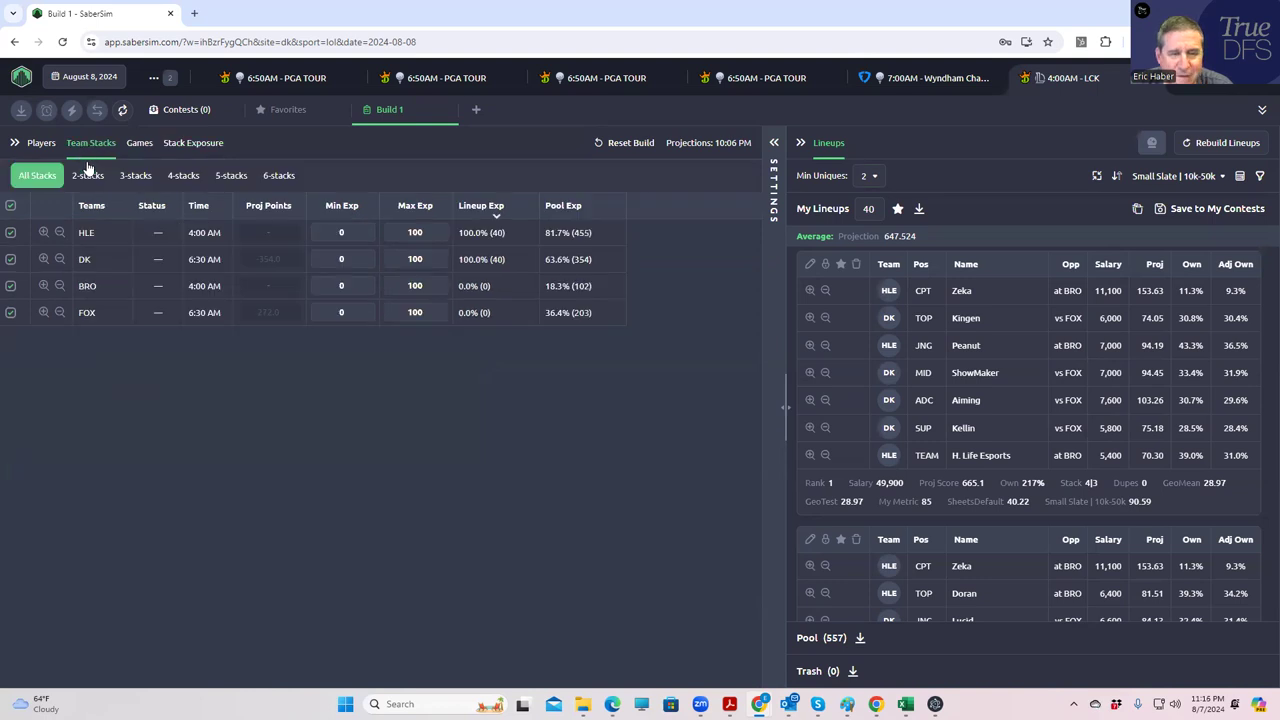
left_click(866, 175)
left_click(873, 254)
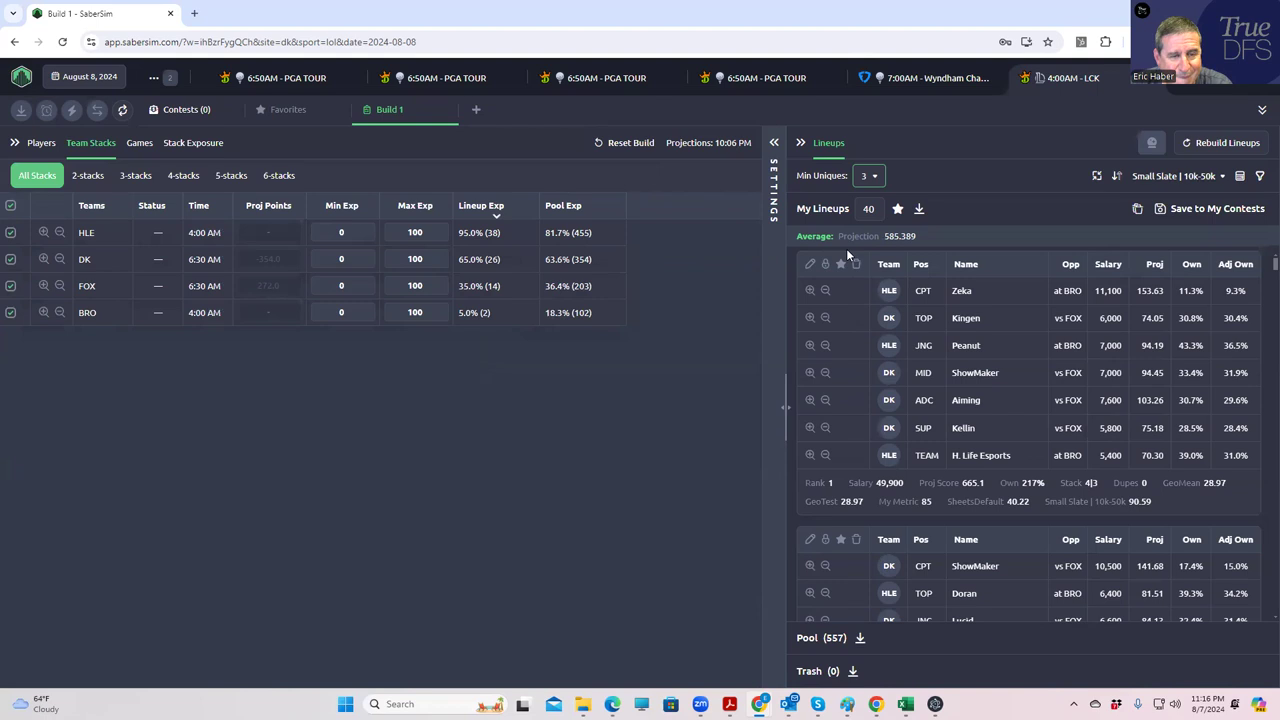
left_click(872, 178)
left_click(874, 205)
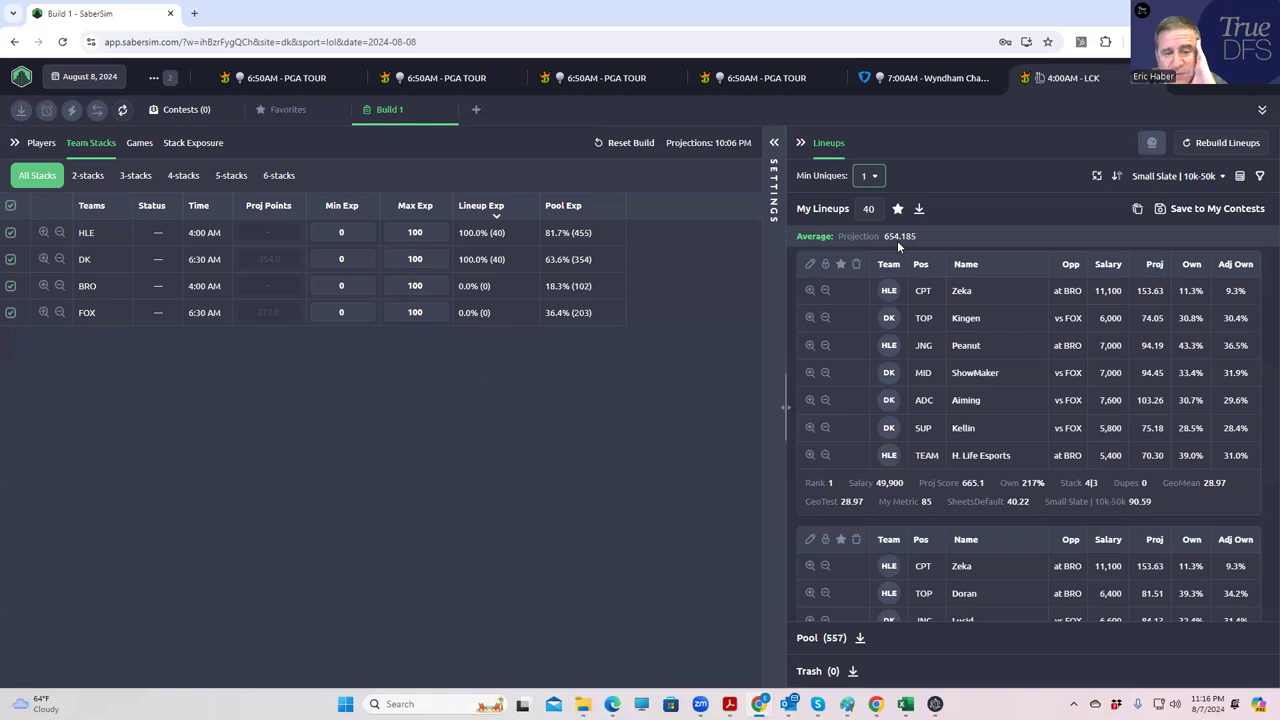
Save the 40 lineups to contests by uploading the newest DKEntries file from Downloads.
left_click(1162, 209)
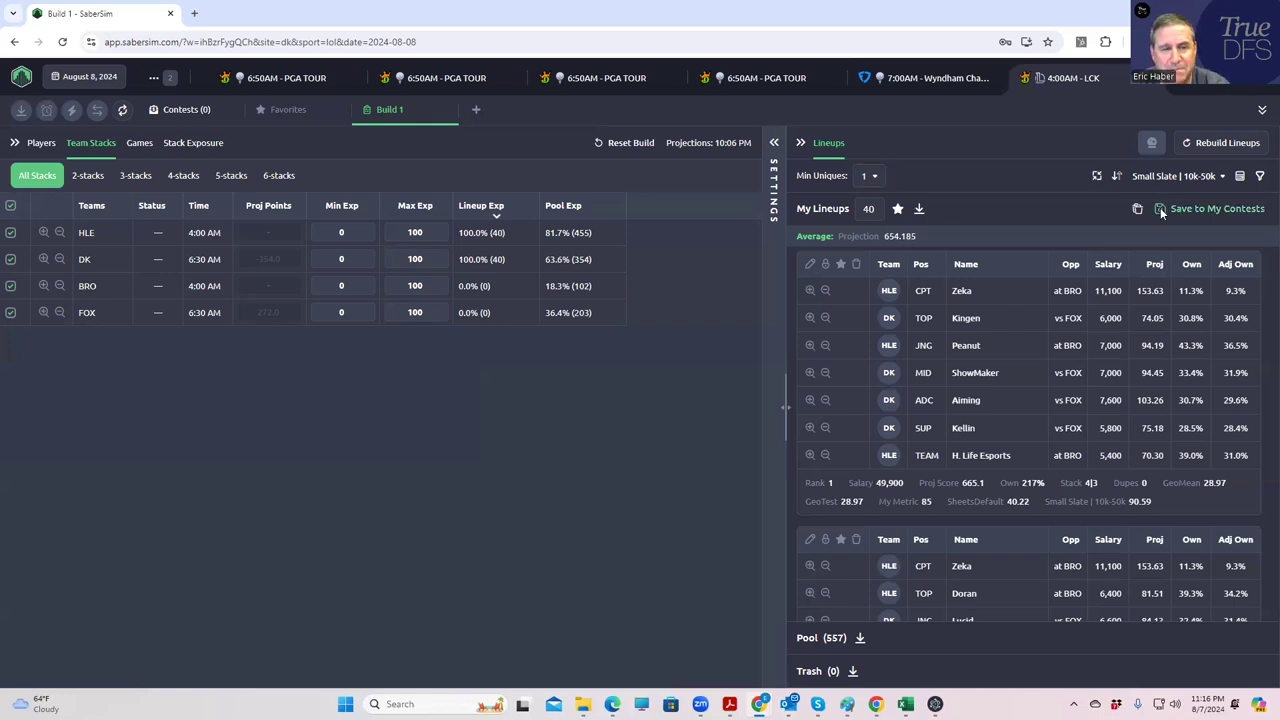
left_click(668, 256)
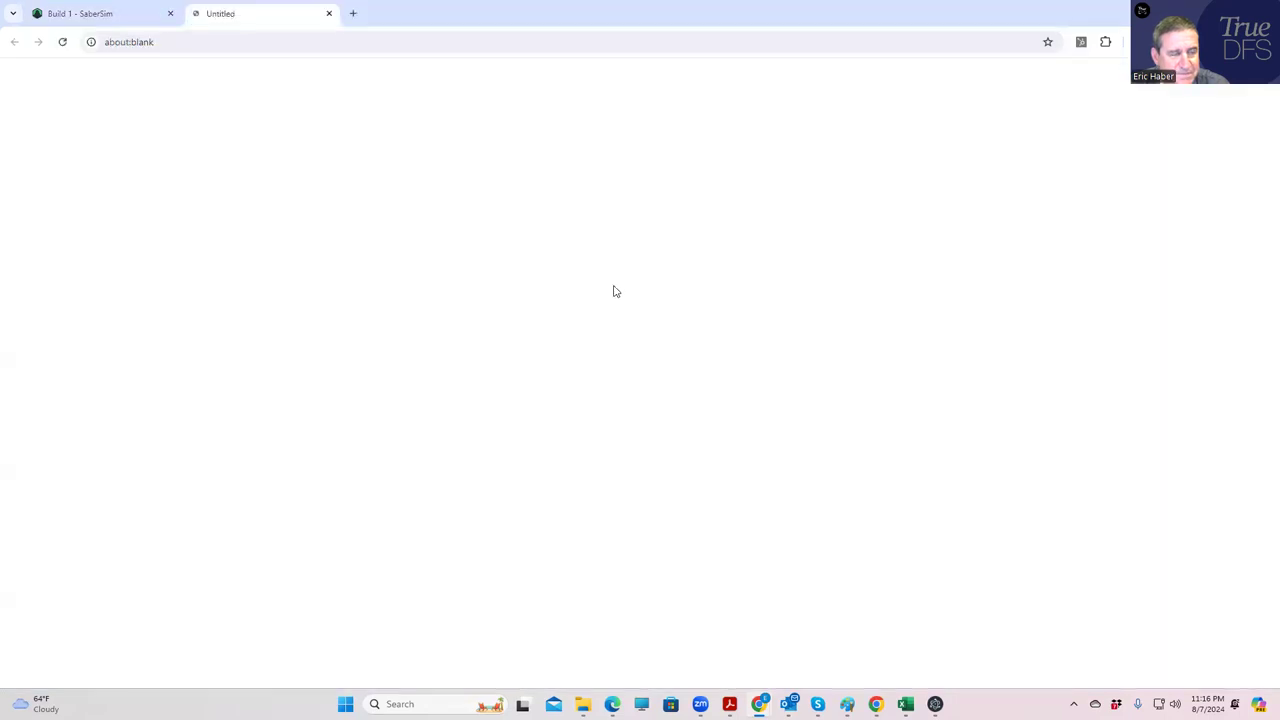
left_click(578, 327)
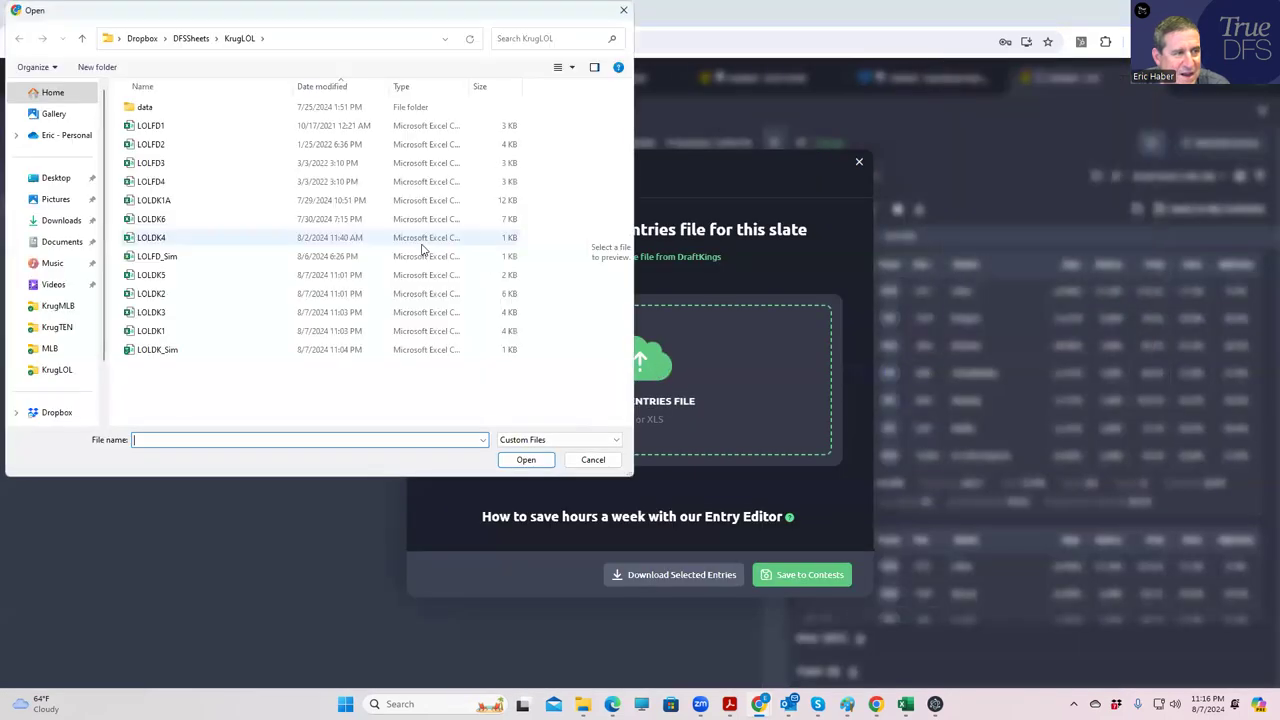
left_click(77, 222)
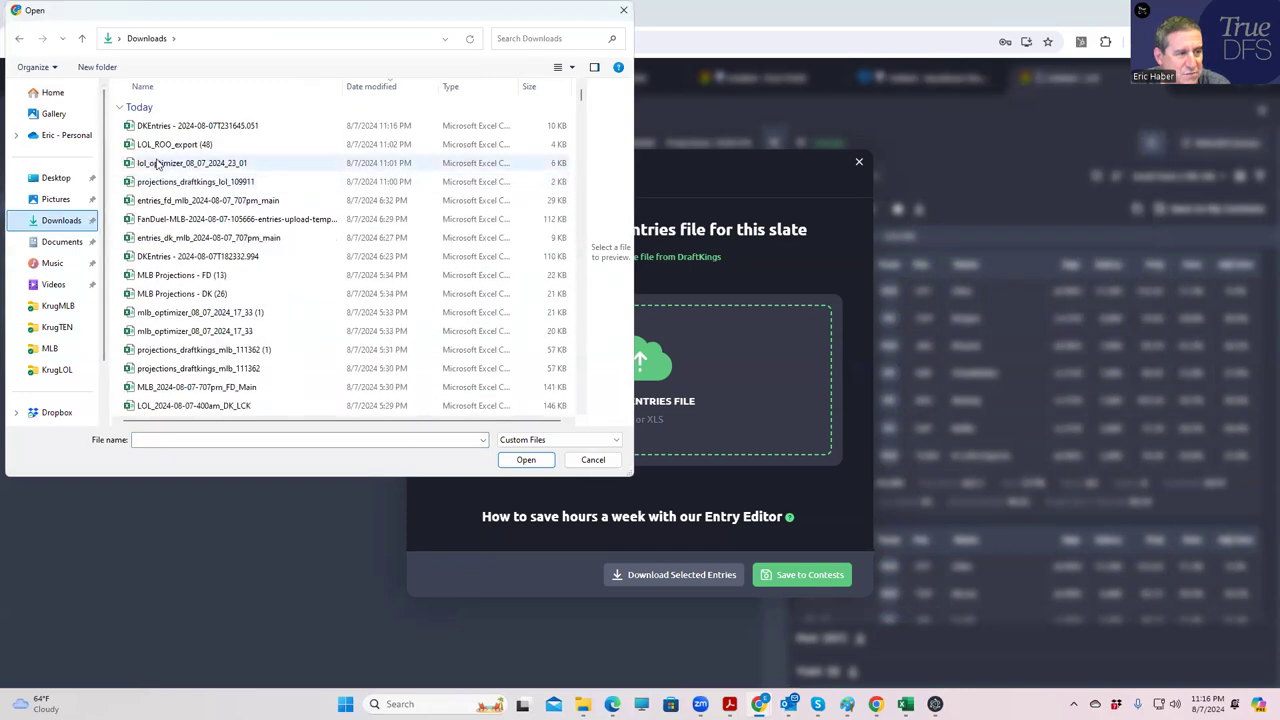
left_click(190, 126)
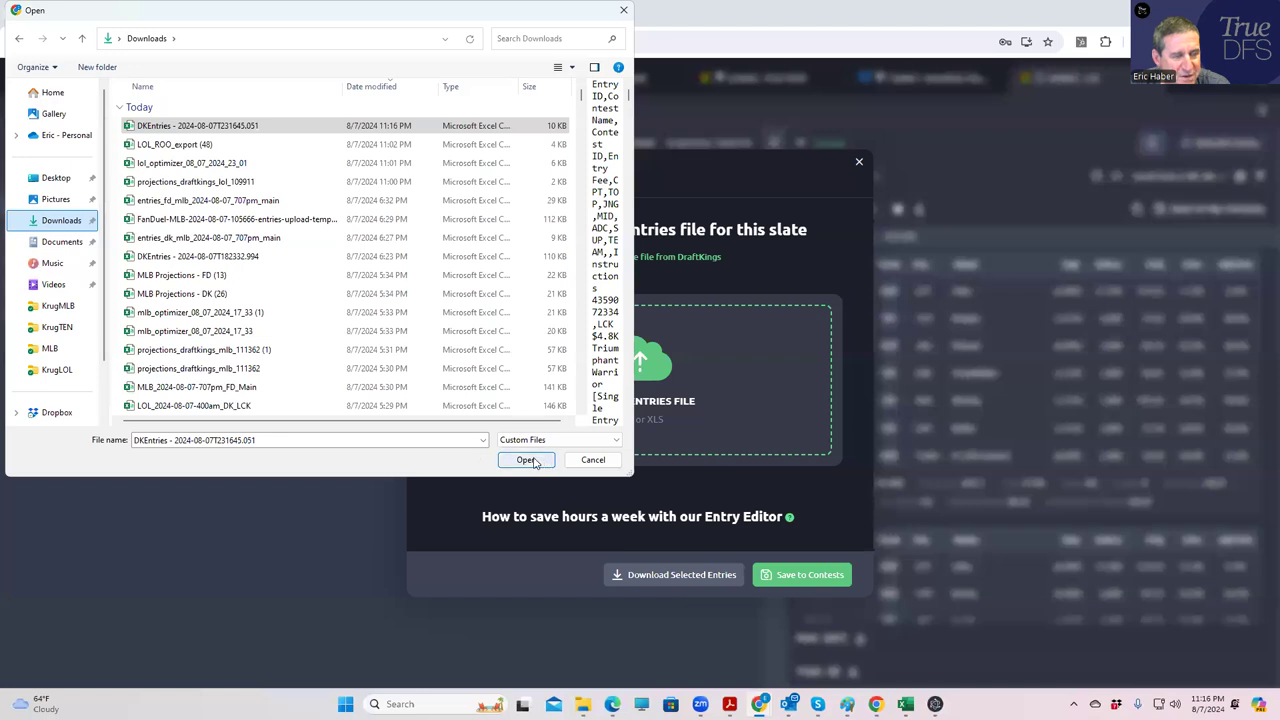
left_click(526, 458)
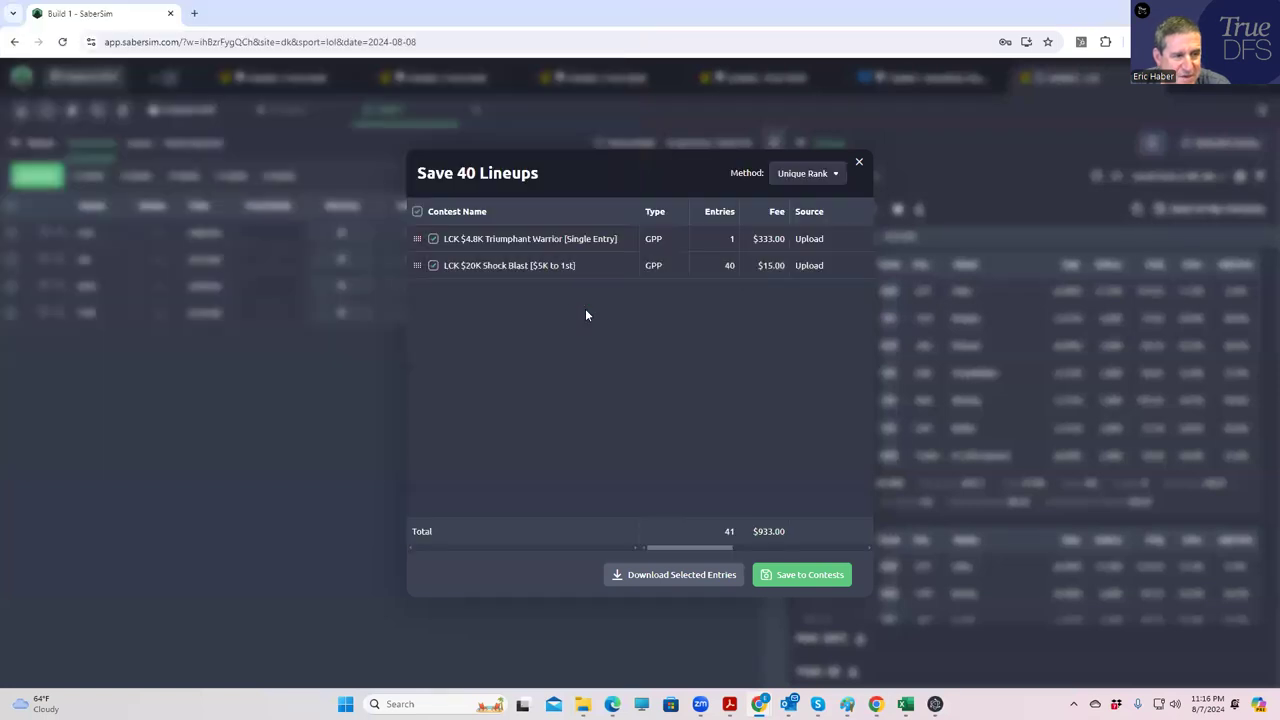
Add a Shock Blast contest sim using Build 1 as the field lineups.
right_click(549, 266)
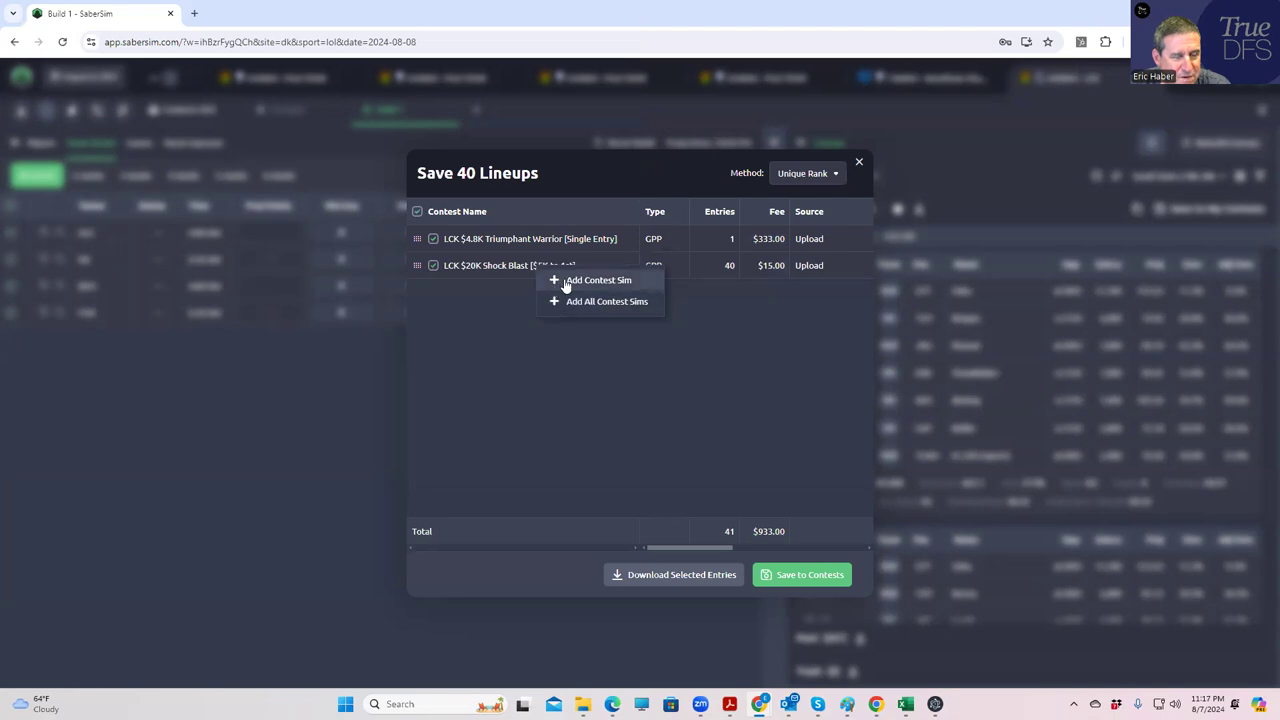
left_click(566, 281)
left_click(720, 343)
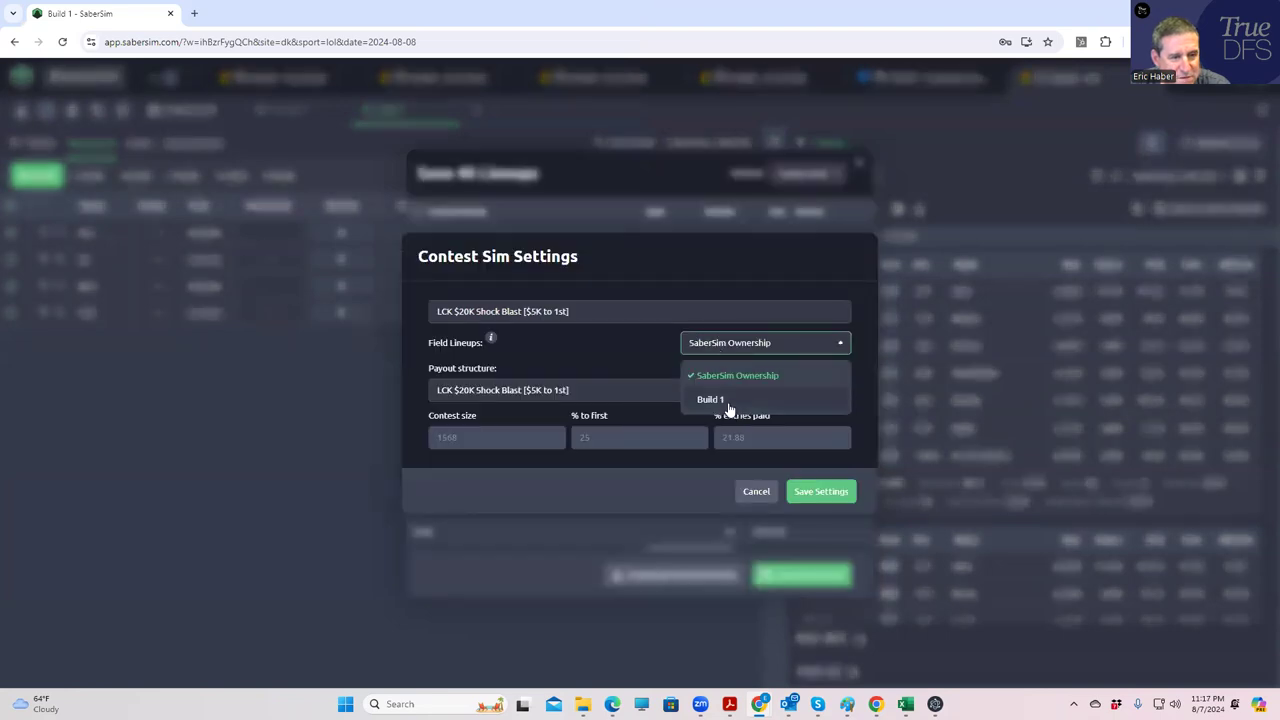
left_click(726, 400)
left_click(810, 491)
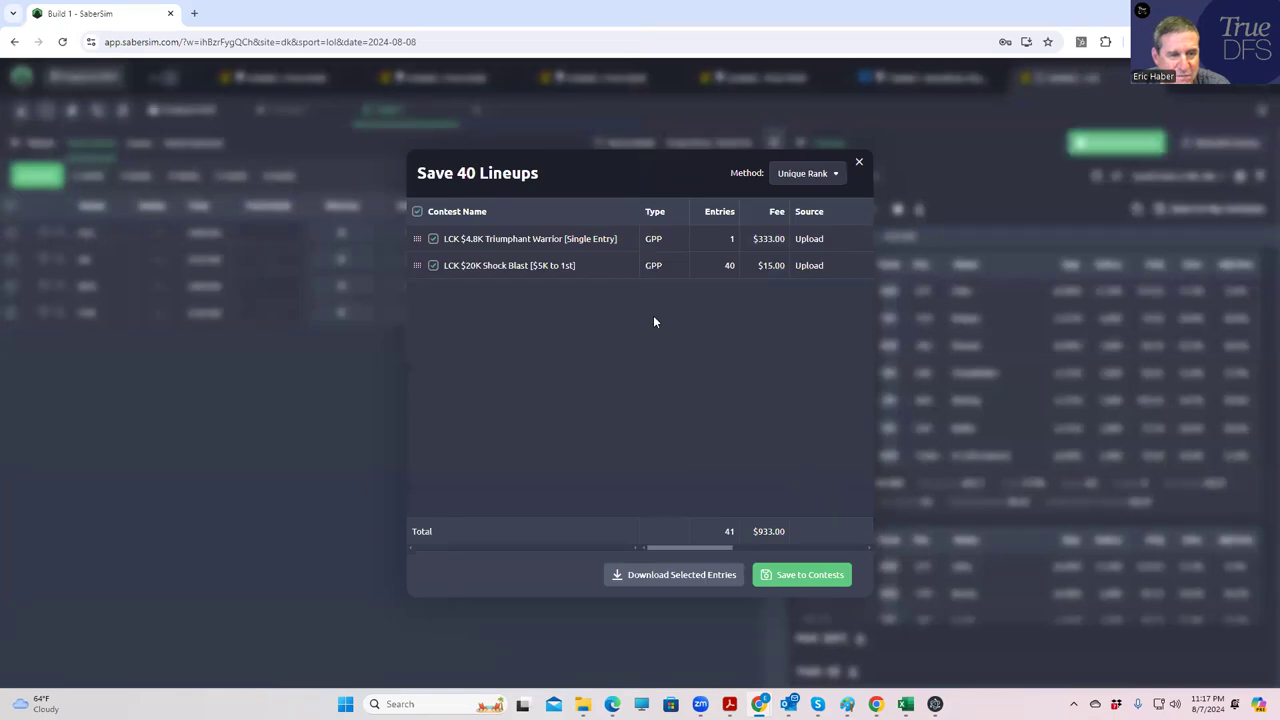
Start a new contest sim named TRI in the build's contest sim settings.
left_click(861, 163)
left_click(777, 146)
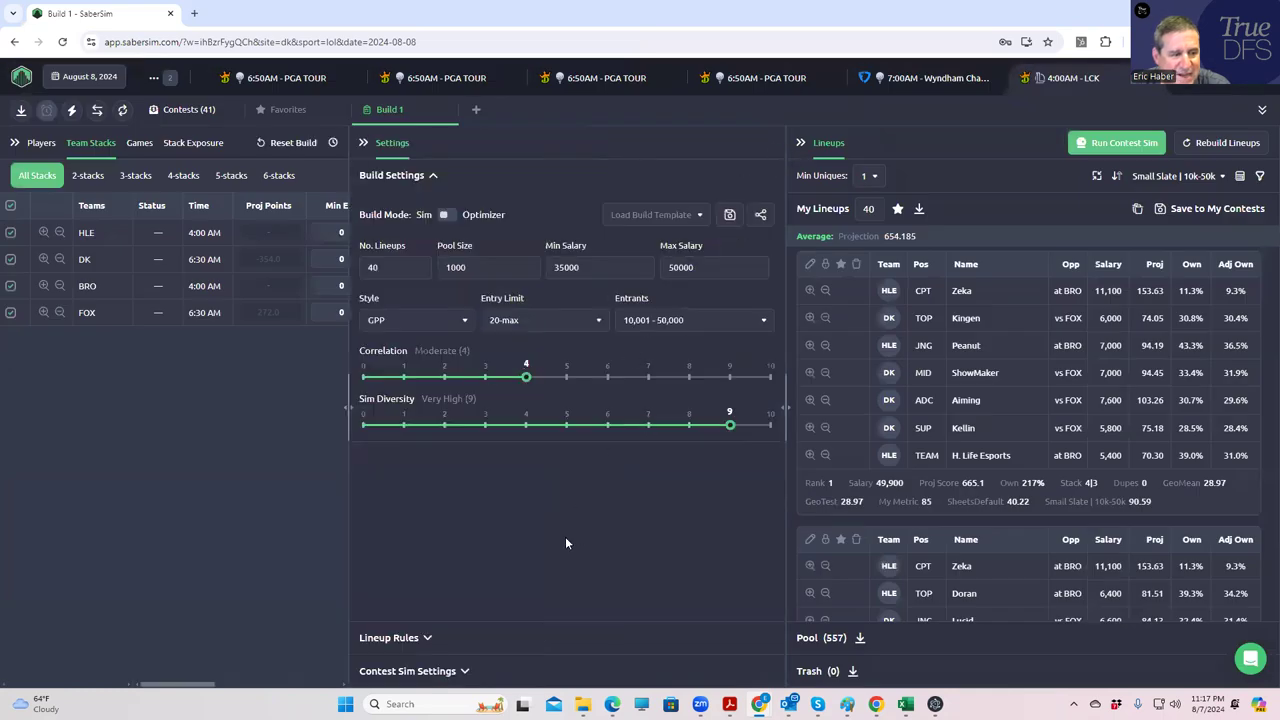
left_click(465, 669)
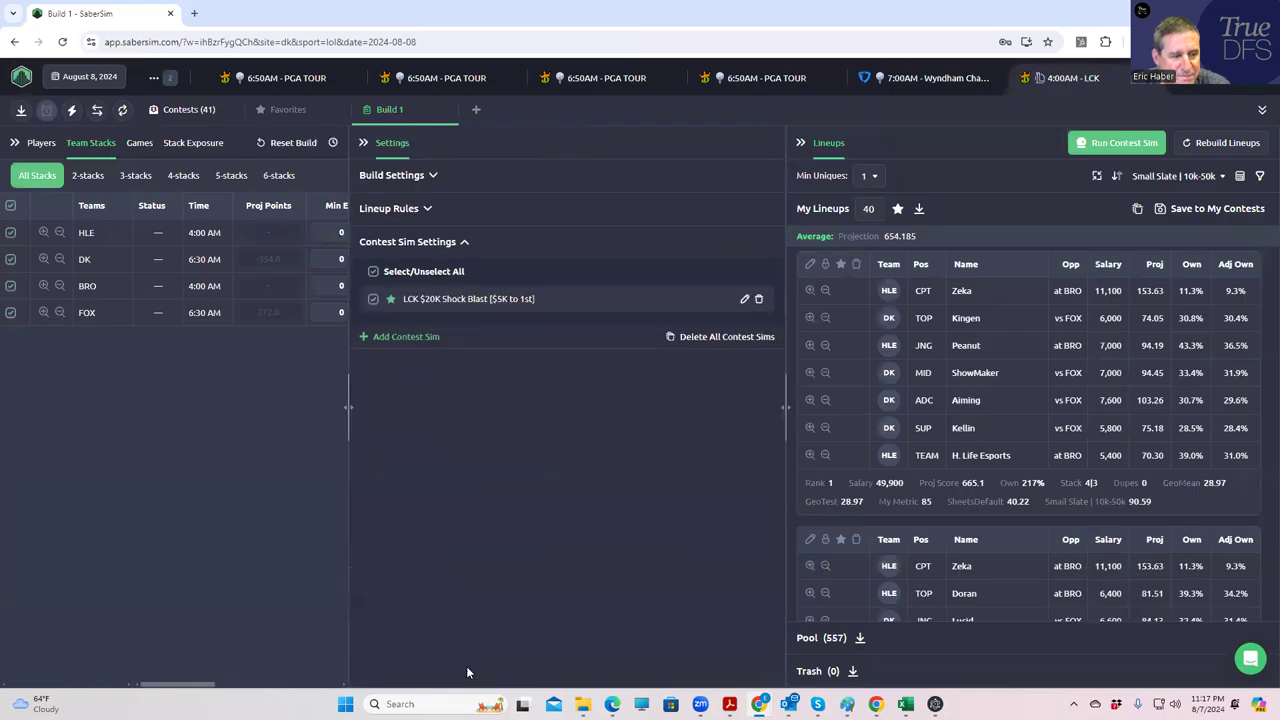
left_click(367, 338)
left_click(411, 280)
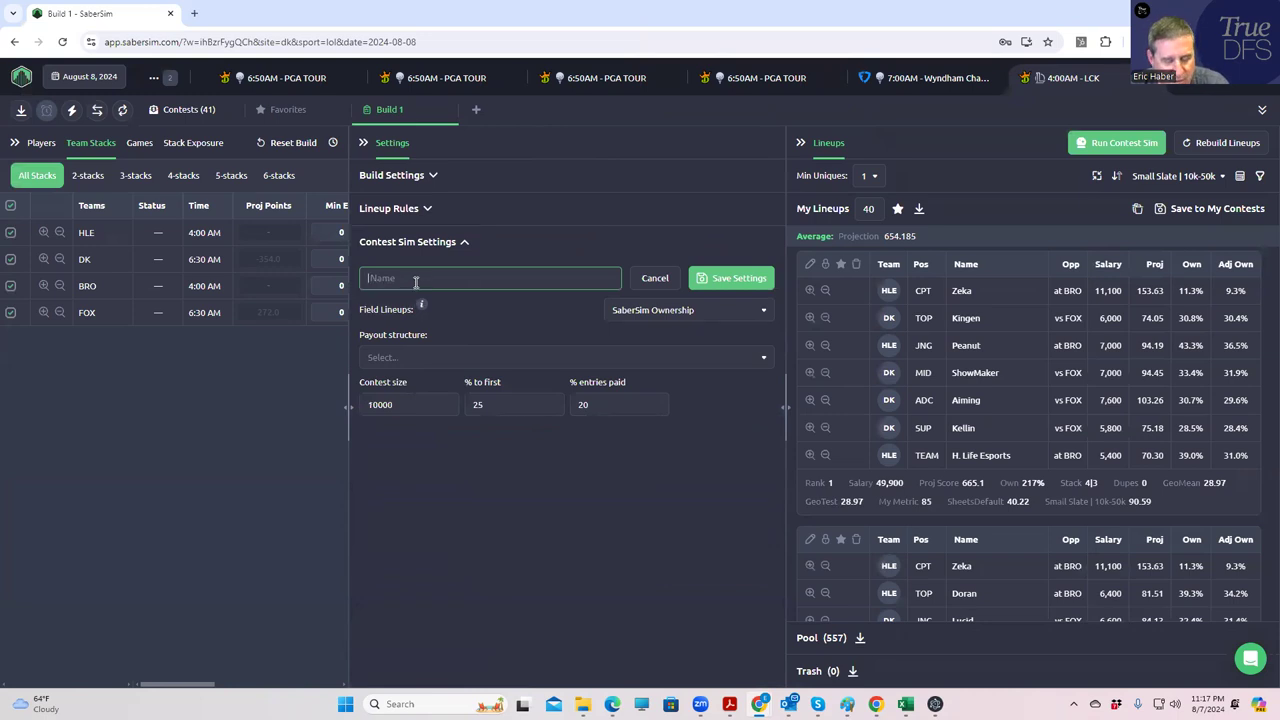
type("TRI")
left_click(452, 360)
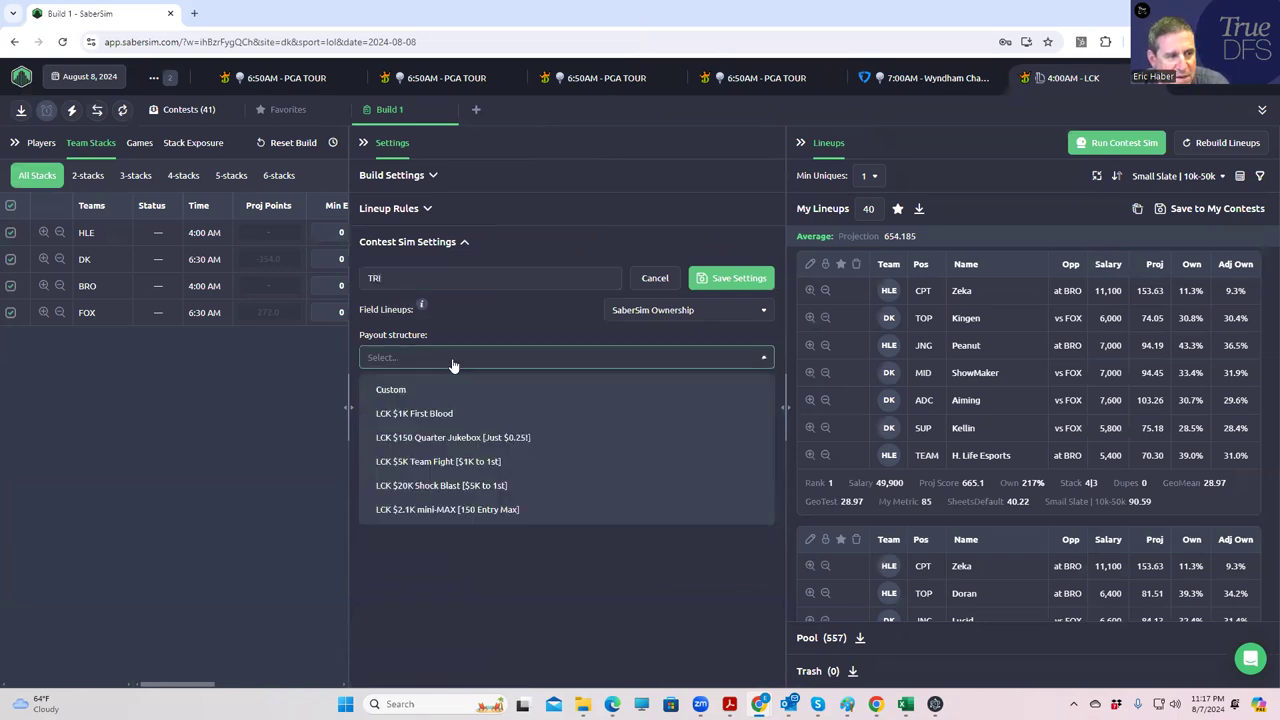
left_click(417, 391)
left_click(445, 360)
left_click(457, 486)
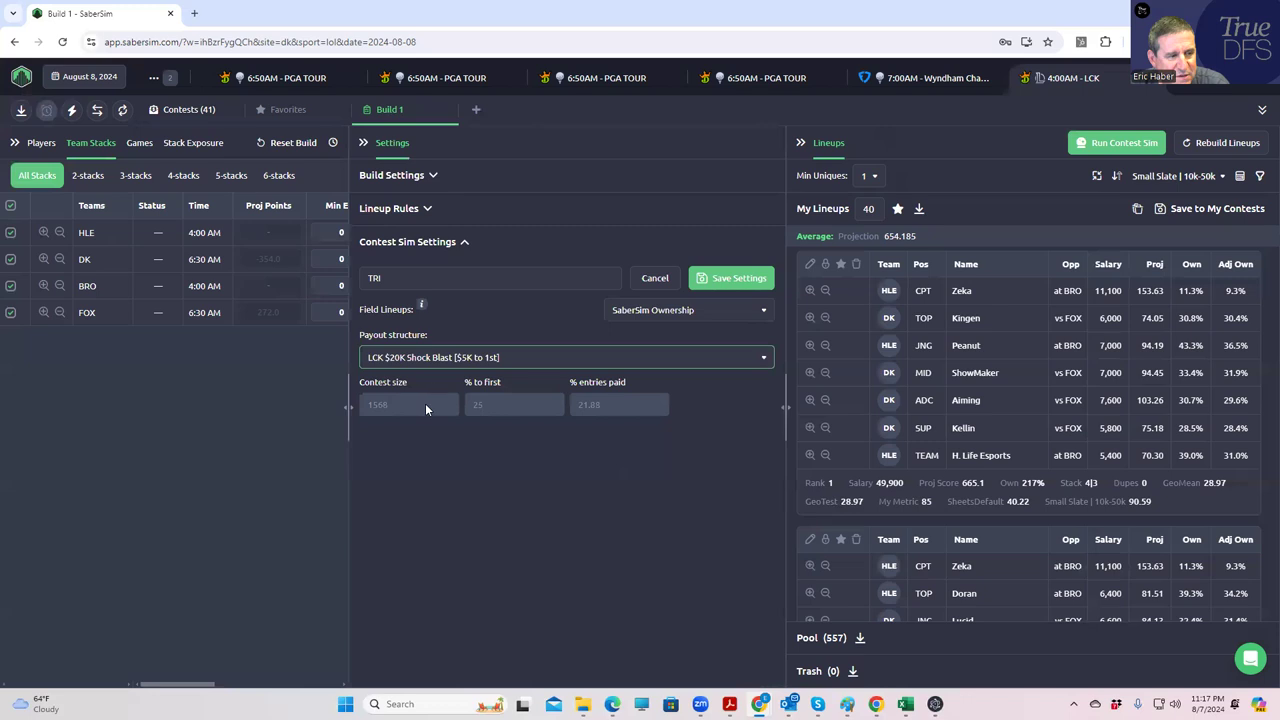
Give the TRI sim a Custom payout structure and contest size 16, and save it.
left_click_drag(425, 404, 352, 405)
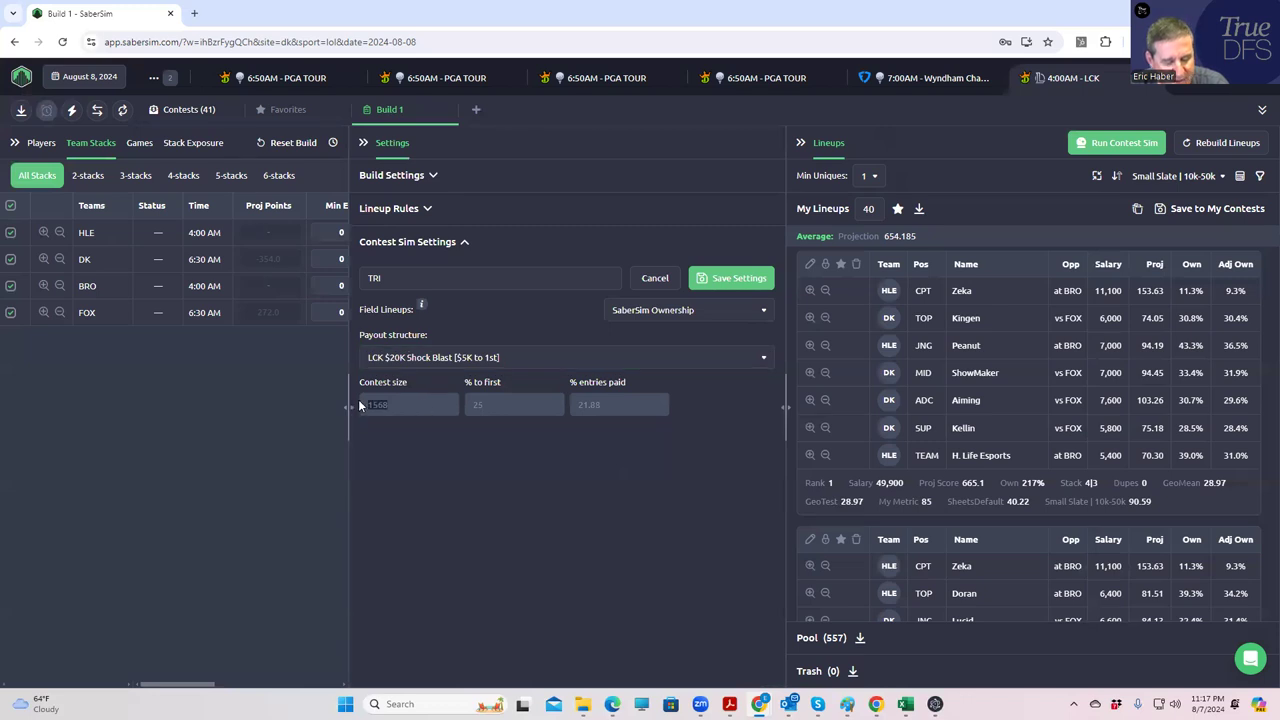
left_click(363, 420)
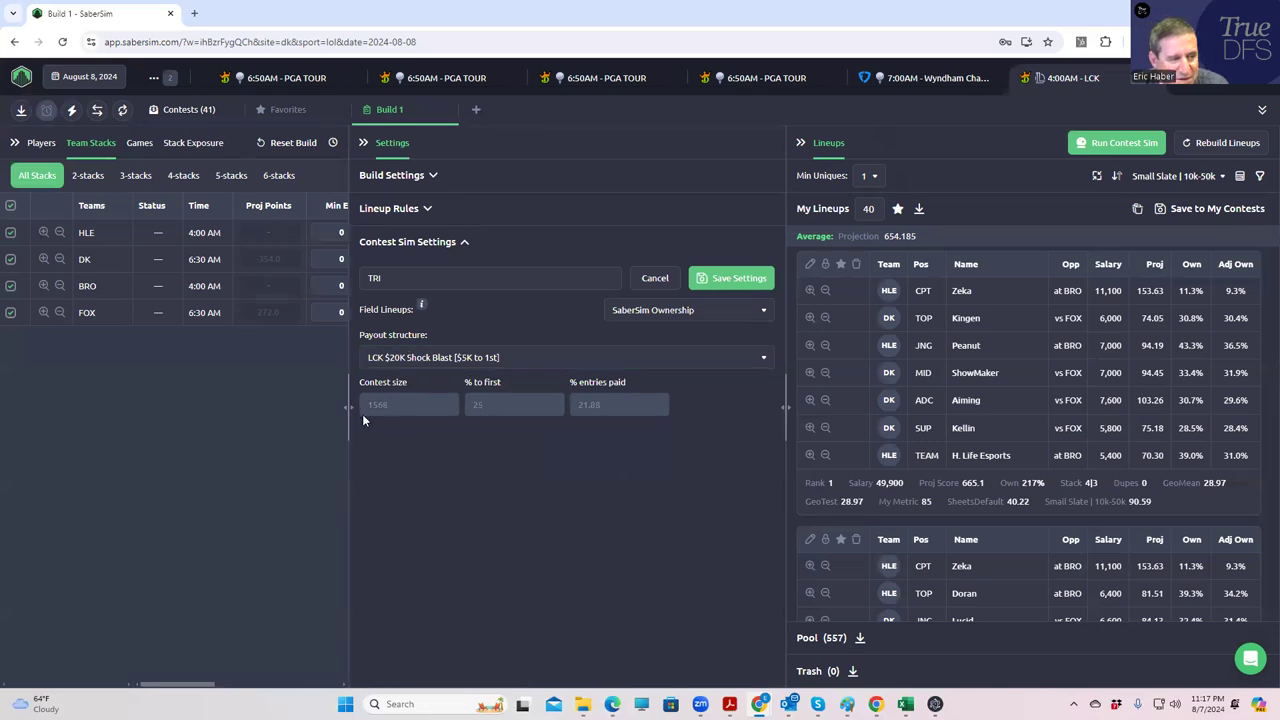
left_click(472, 357)
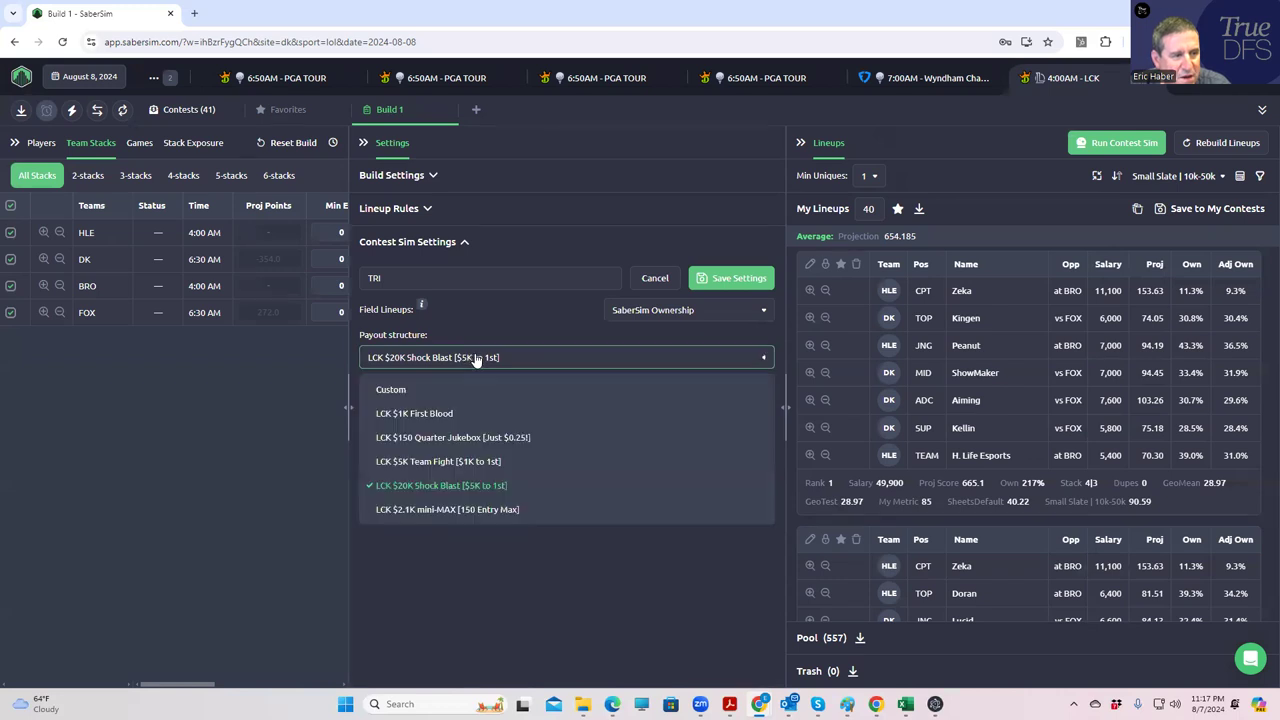
left_click(404, 389)
left_click_drag(404, 397, 338, 403)
type("16")
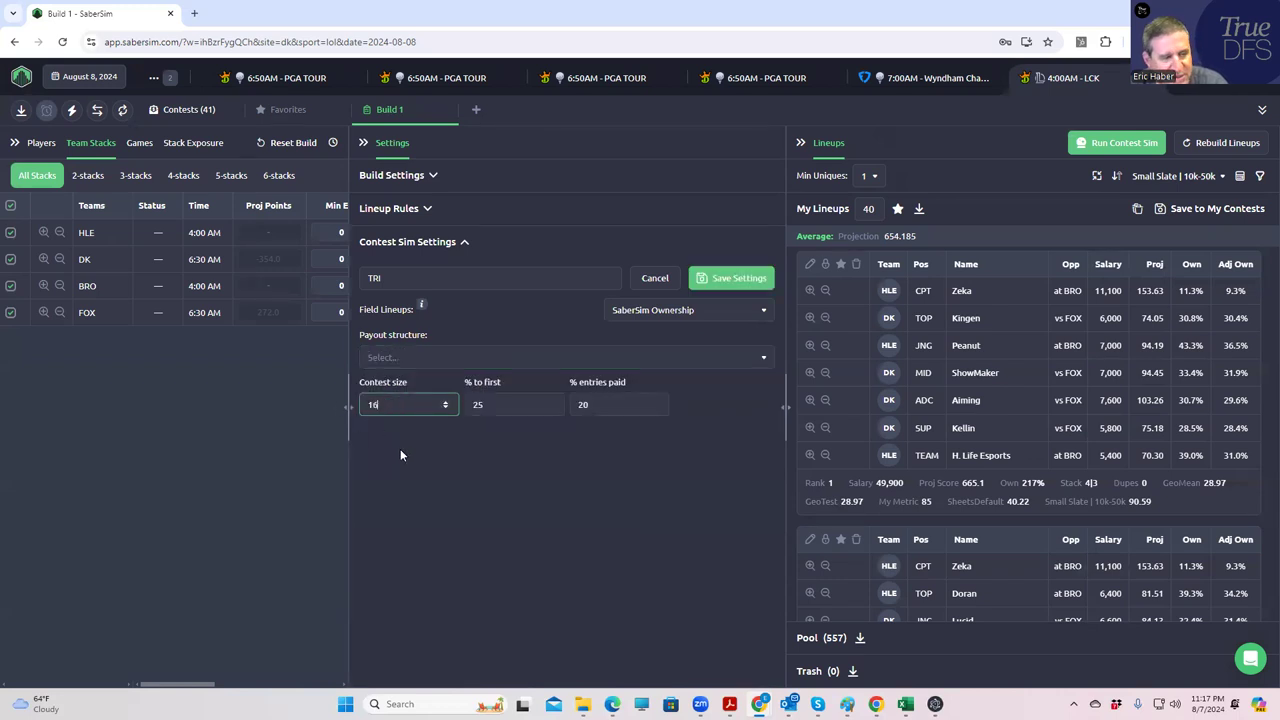
left_click(724, 277)
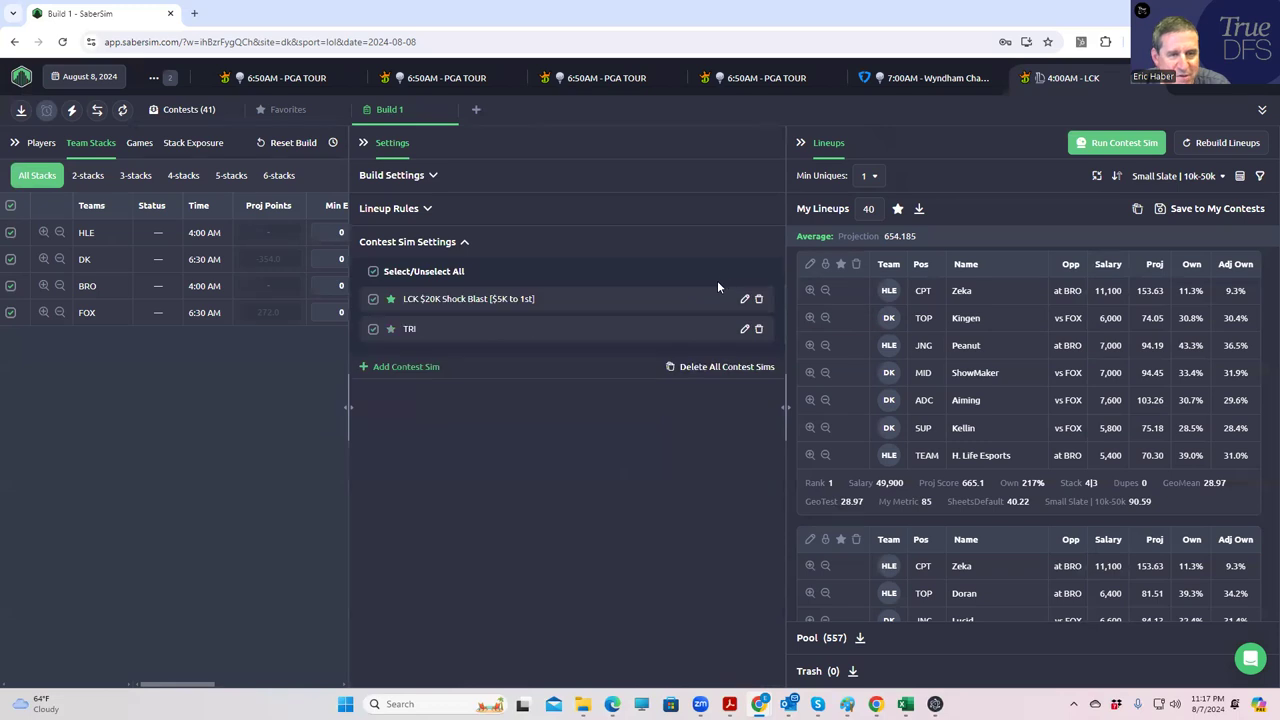
Run the contest simulations and re-save the LCK contest sim settings.
left_click(1096, 149)
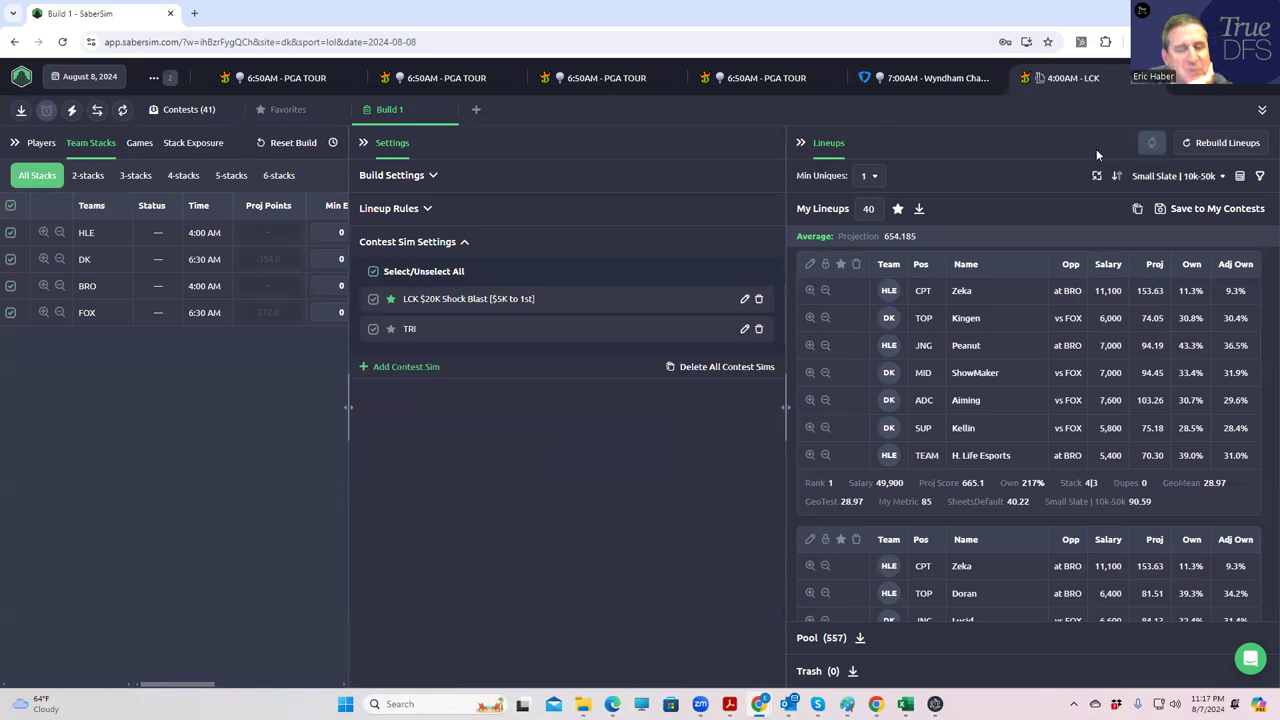
left_click(744, 300)
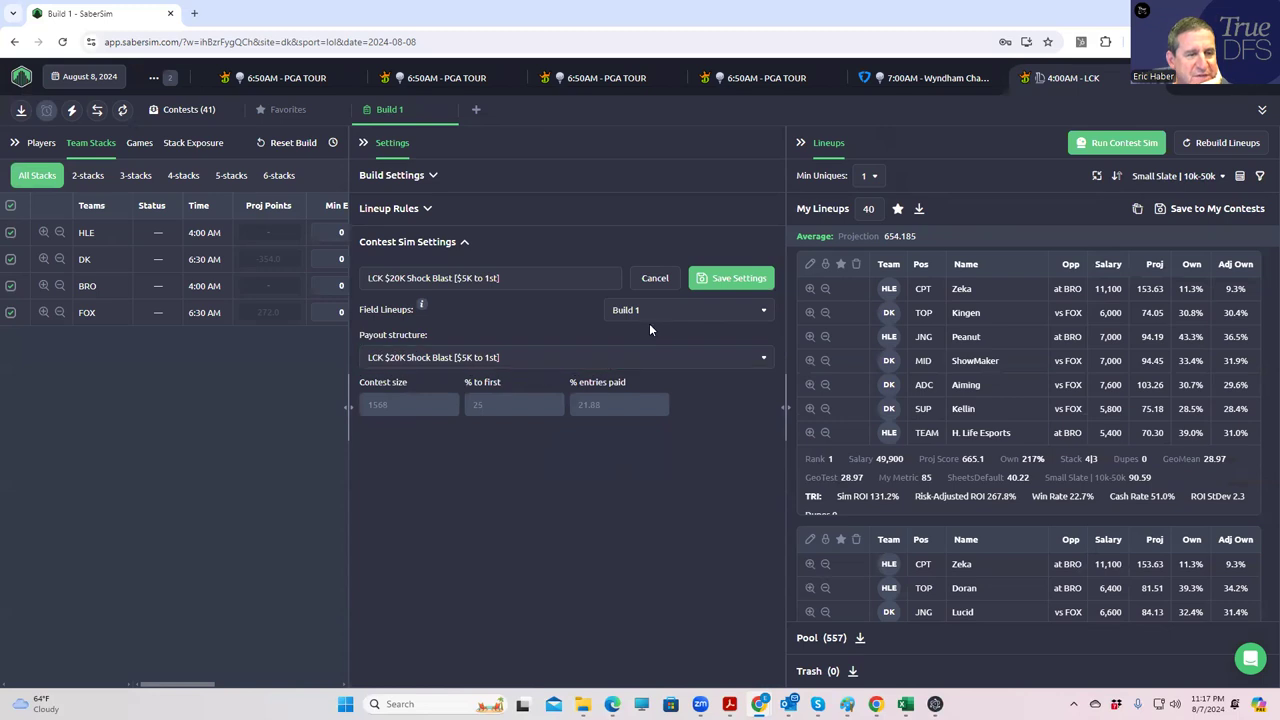
left_click(718, 285)
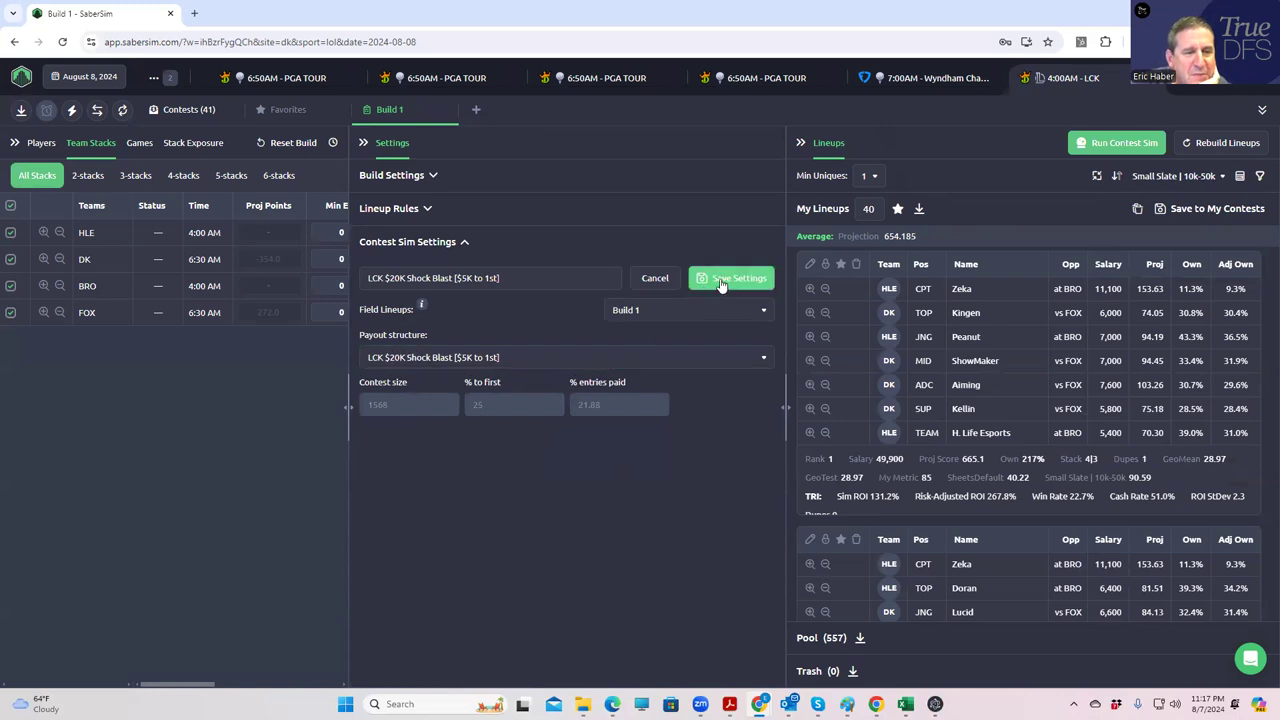
Sort lineups by LCK $20K Shock Blast RAROI and widen the team stacks table.
left_click(1180, 177)
left_click(1161, 254)
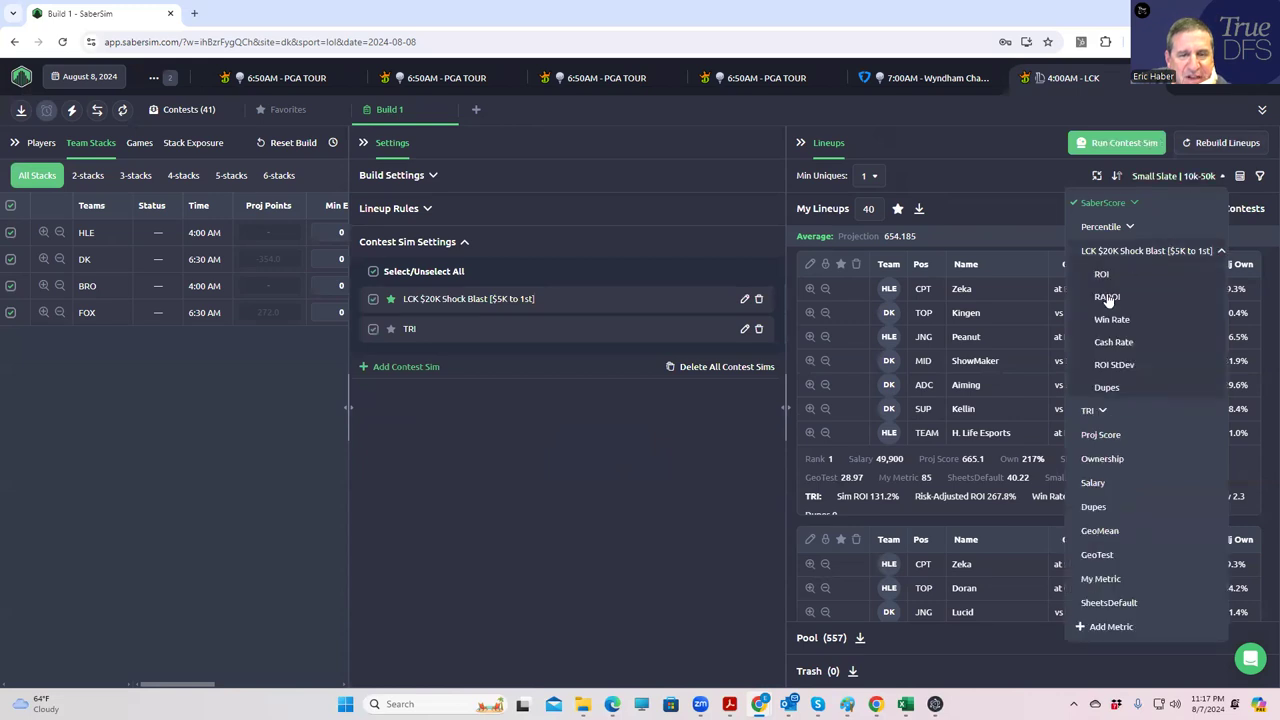
left_click(1106, 294)
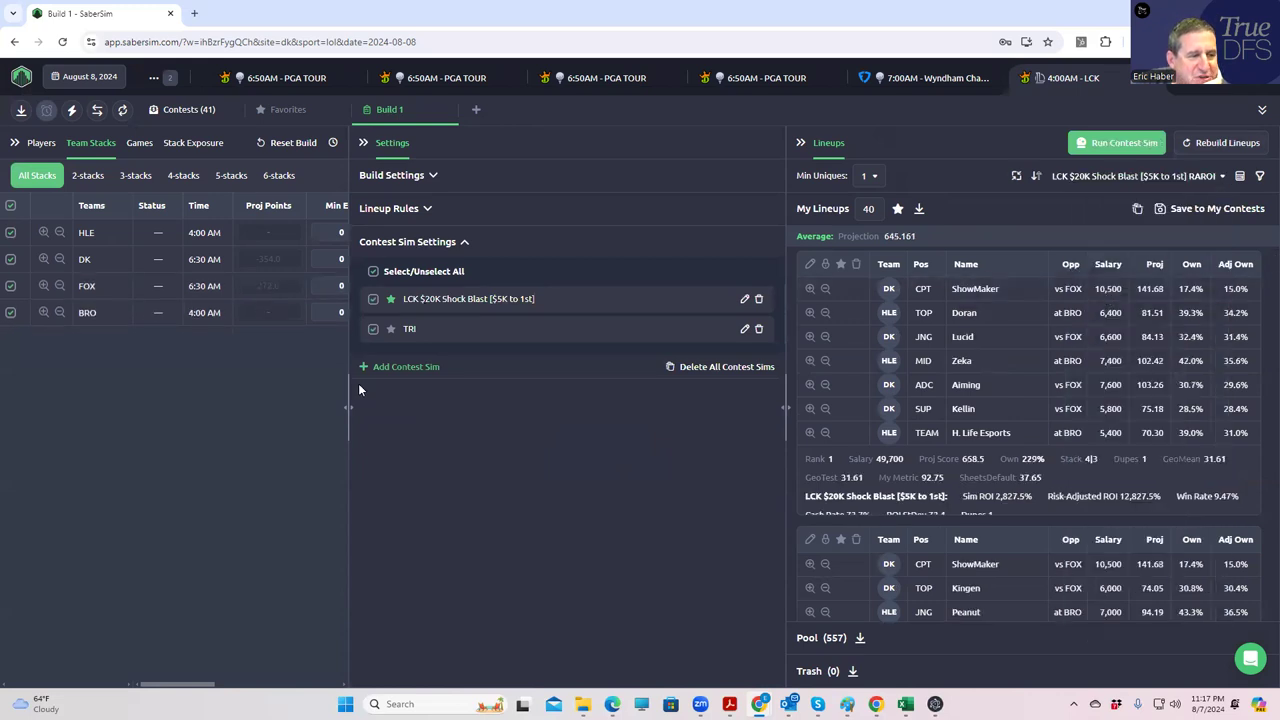
left_click_drag(347, 386, 618, 380)
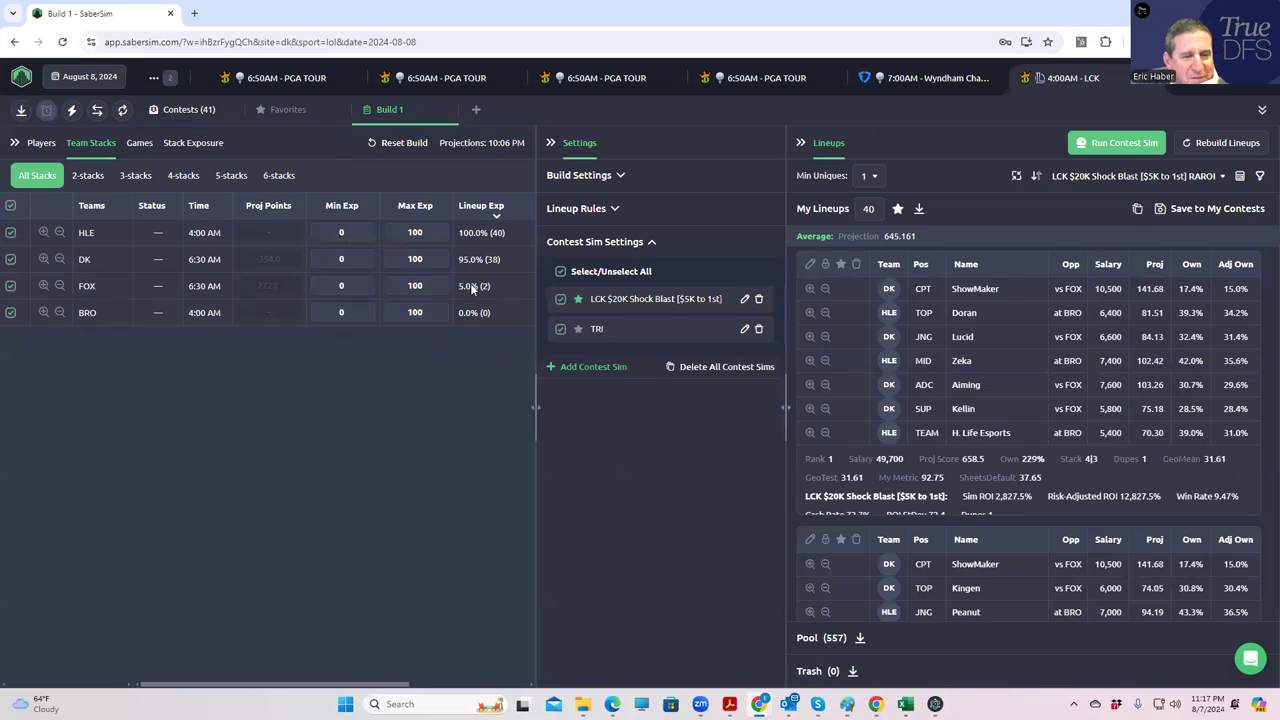
Set Min Uniques to 3 and view stack-type exposure: 4|3 in 32 lineups, 4|2 in 8.
left_click(868, 176)
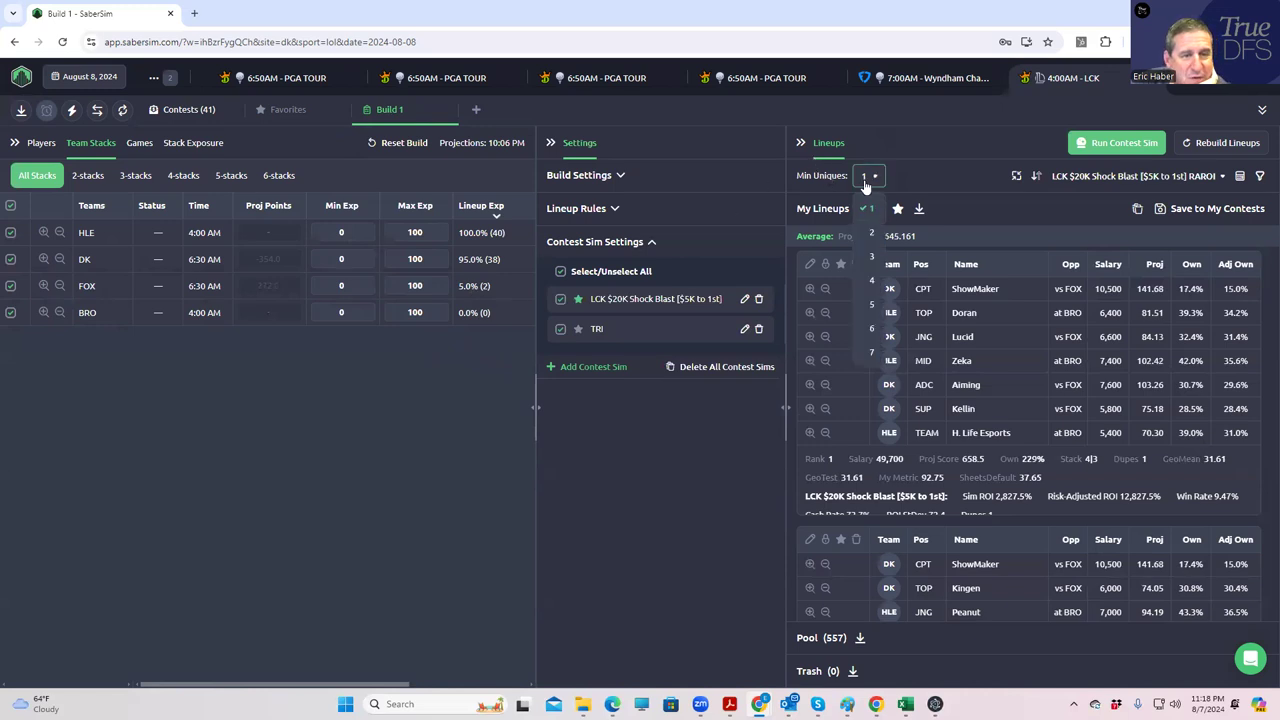
left_click(870, 224)
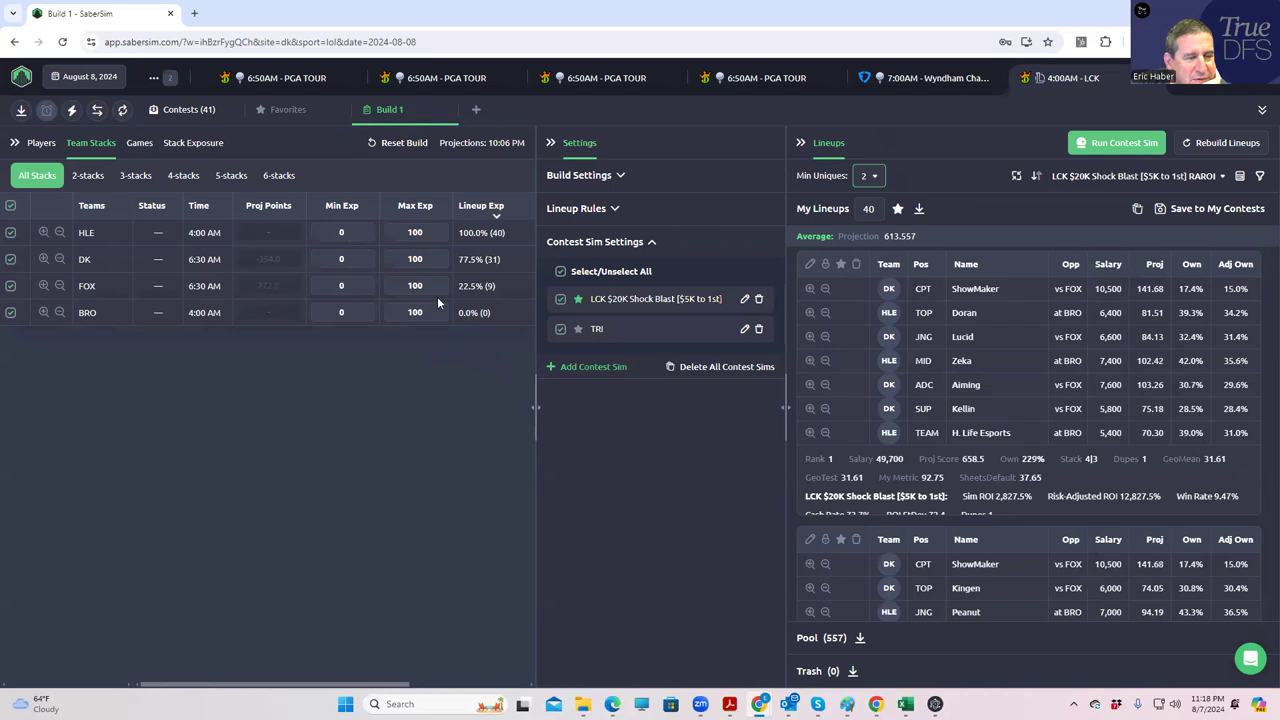
left_click(868, 177)
left_click(871, 256)
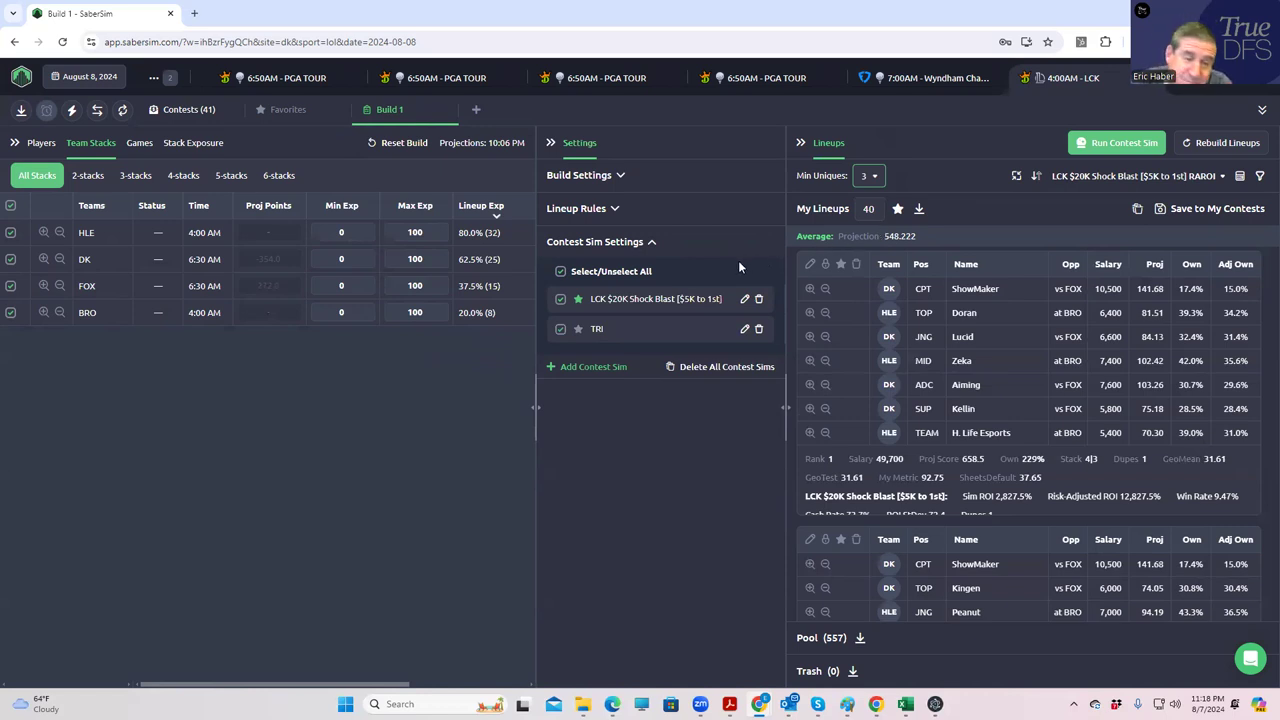
left_click(197, 146)
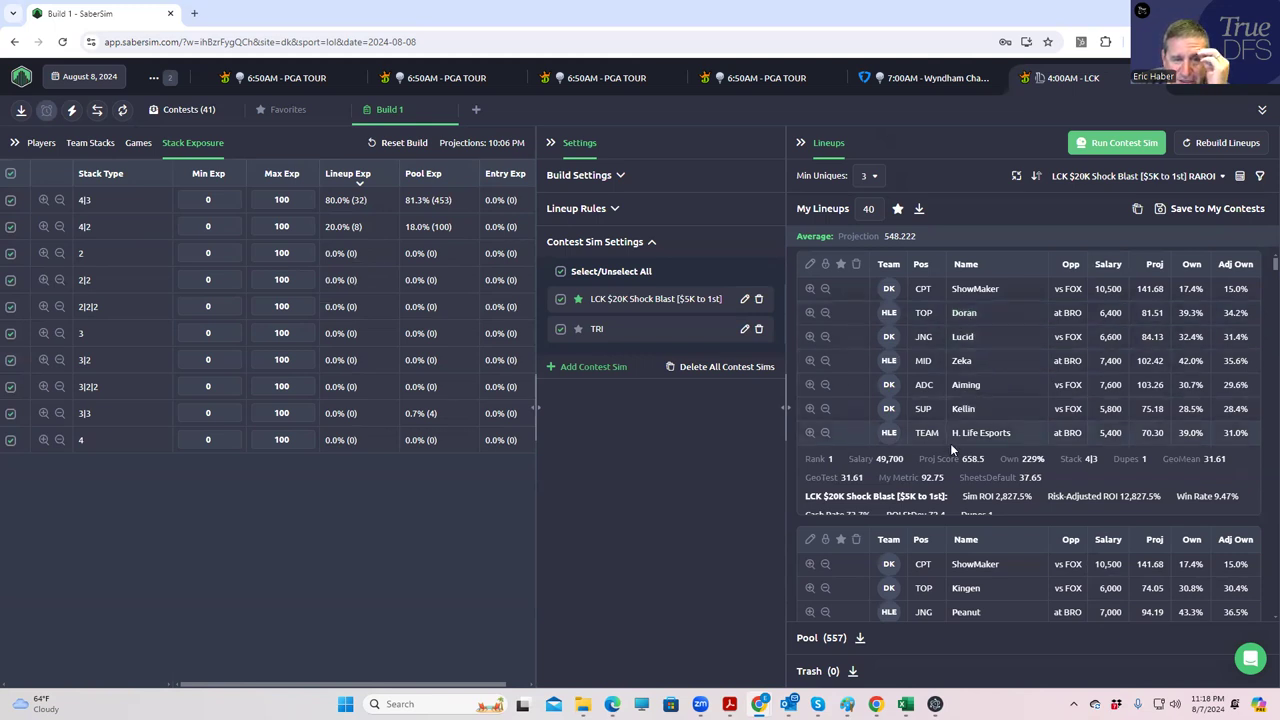
scroll(1029, 511, "down", 2)
scroll(1028, 540, "down", 3)
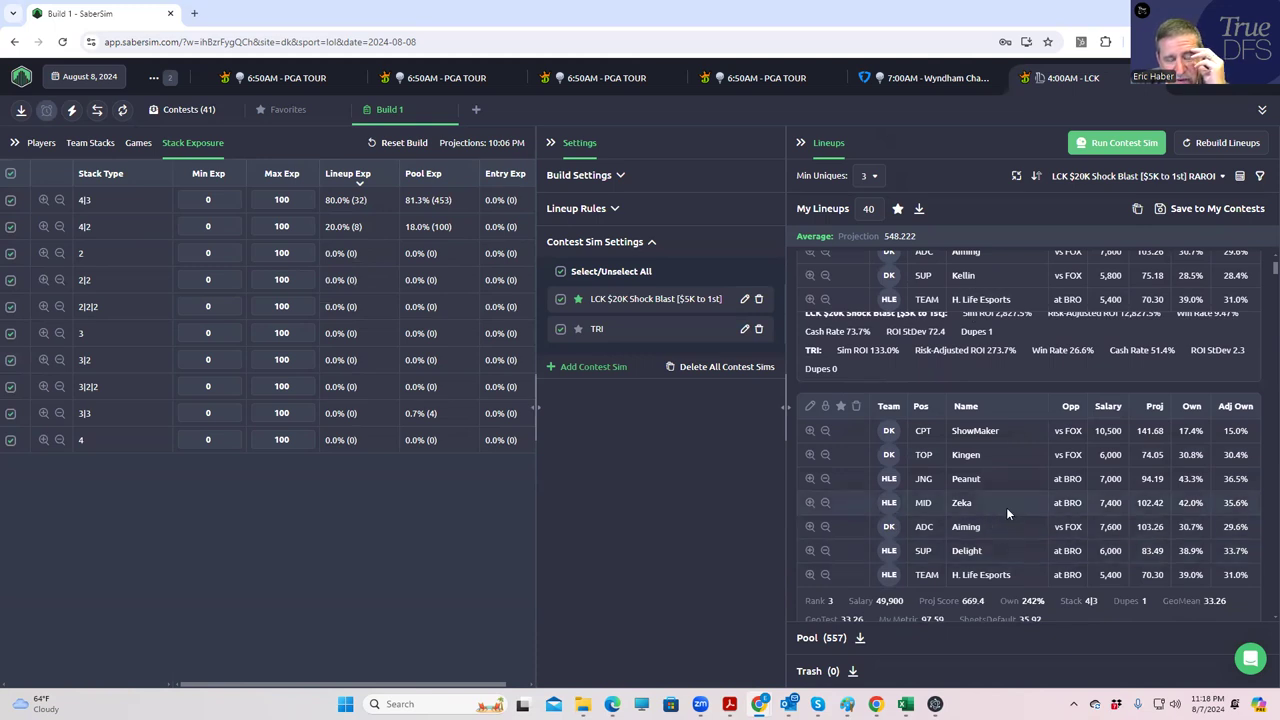
scroll(1010, 520, "down", 7)
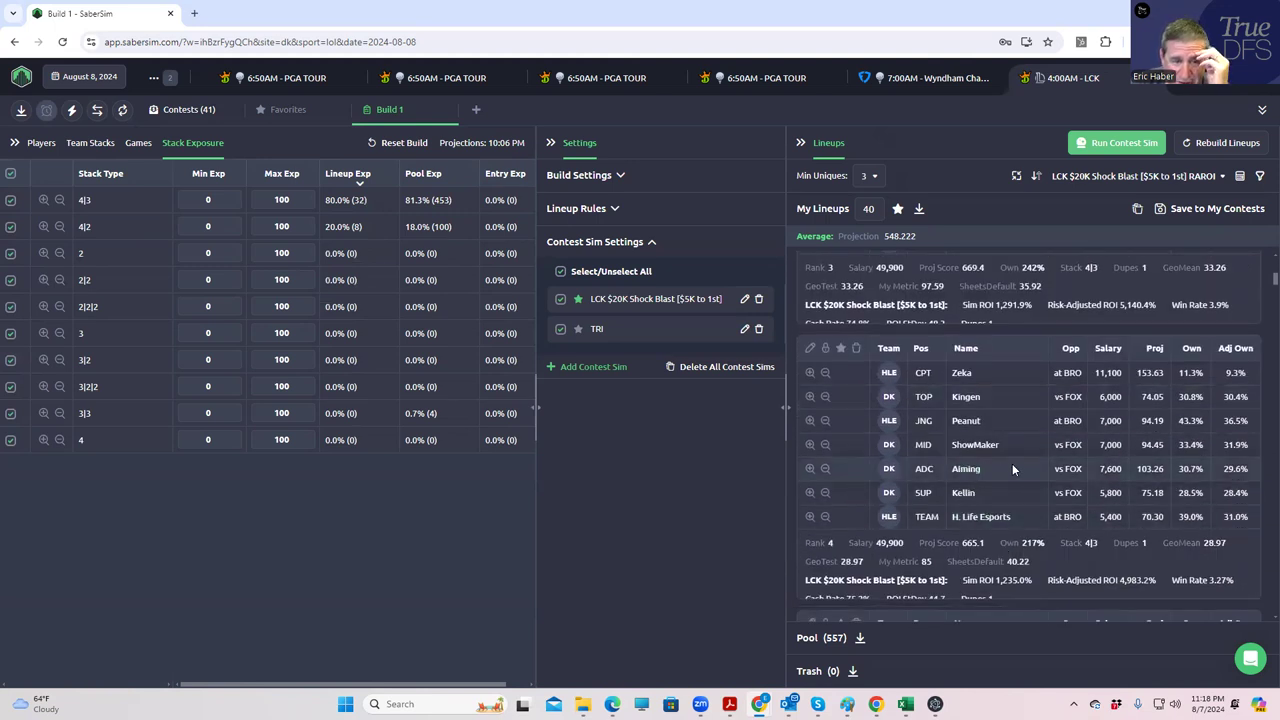
scroll(993, 506, "down", 10)
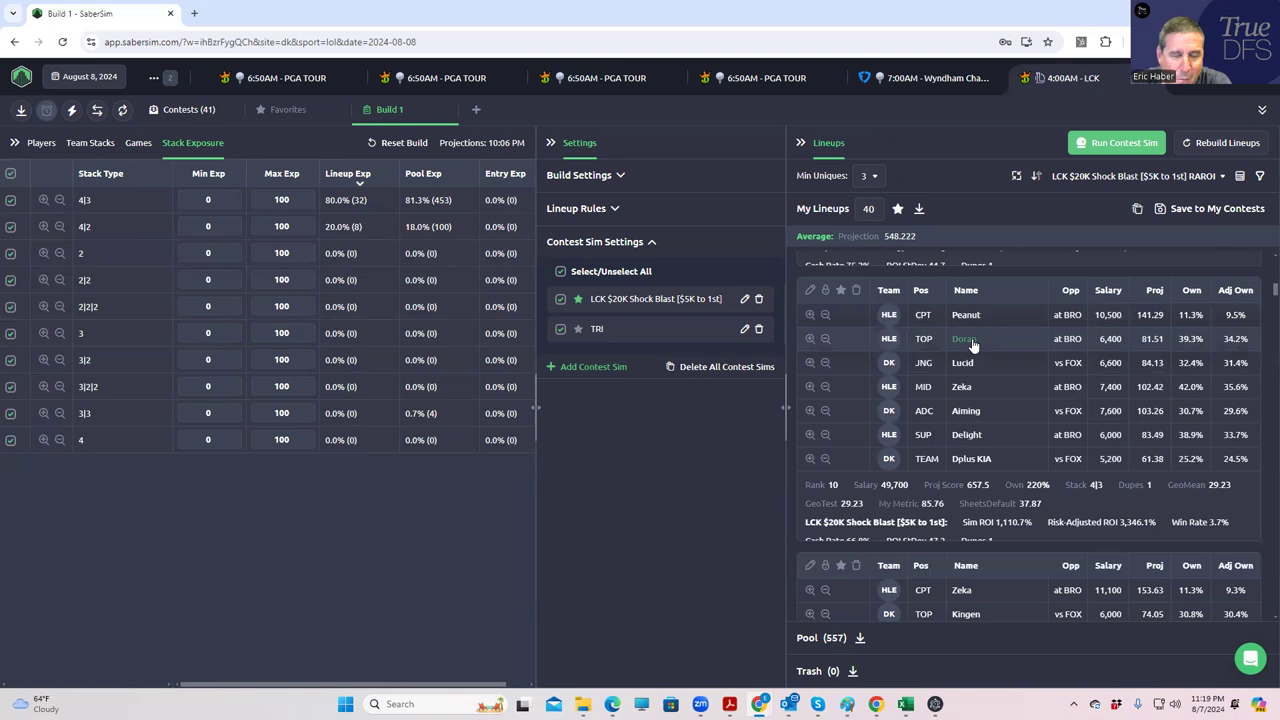
scroll(1012, 514, "down", 1)
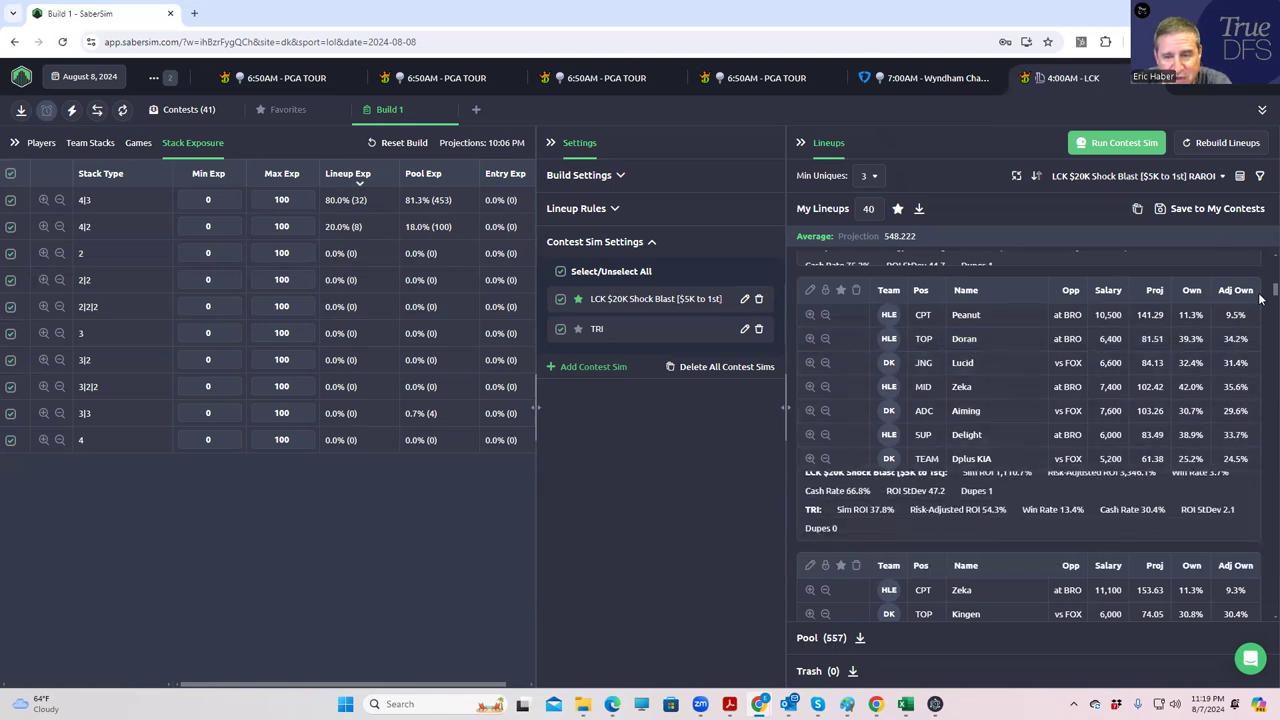
scroll(1260, 298, "down", 4)
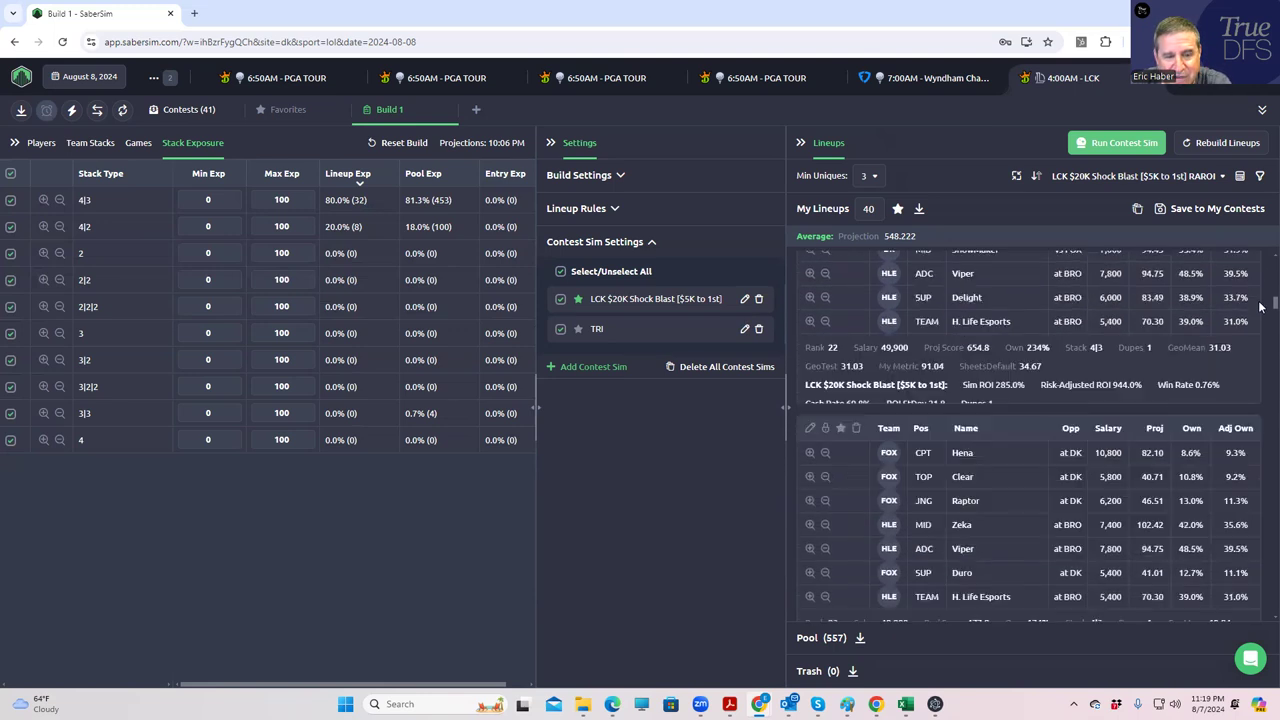
scroll(1260, 310, "down", 3)
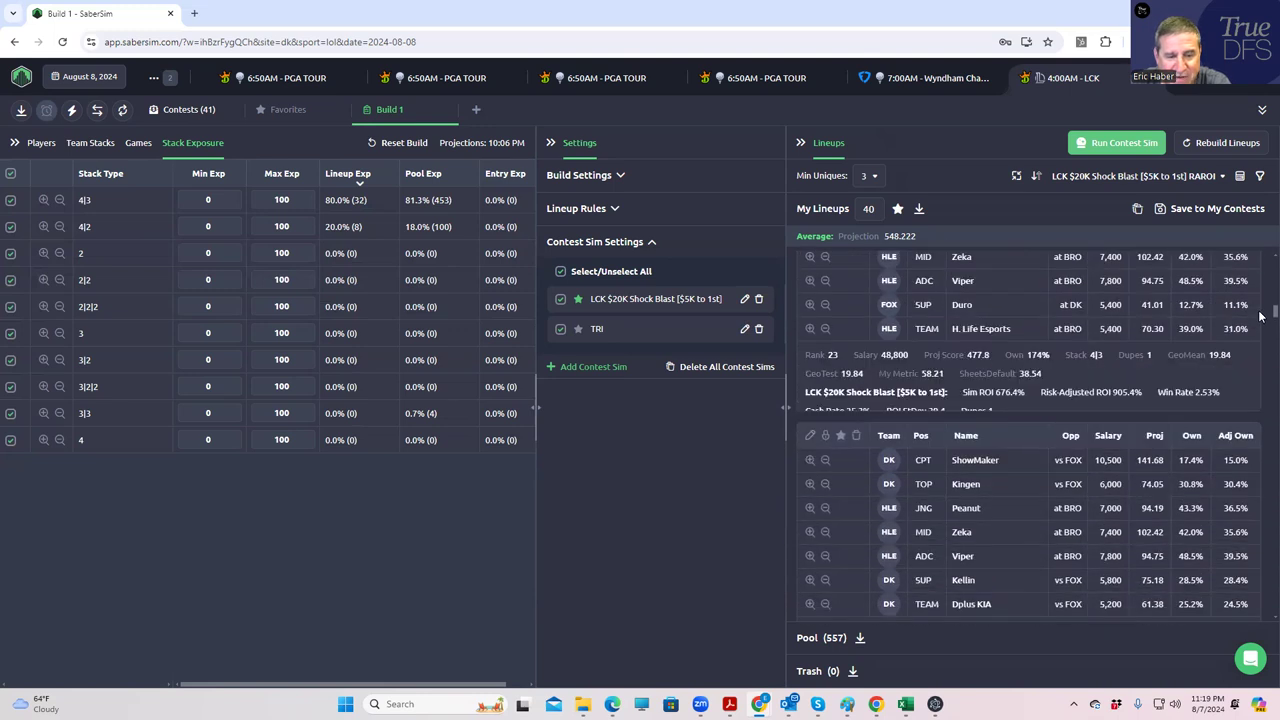
scroll(1260, 316, "down", 3)
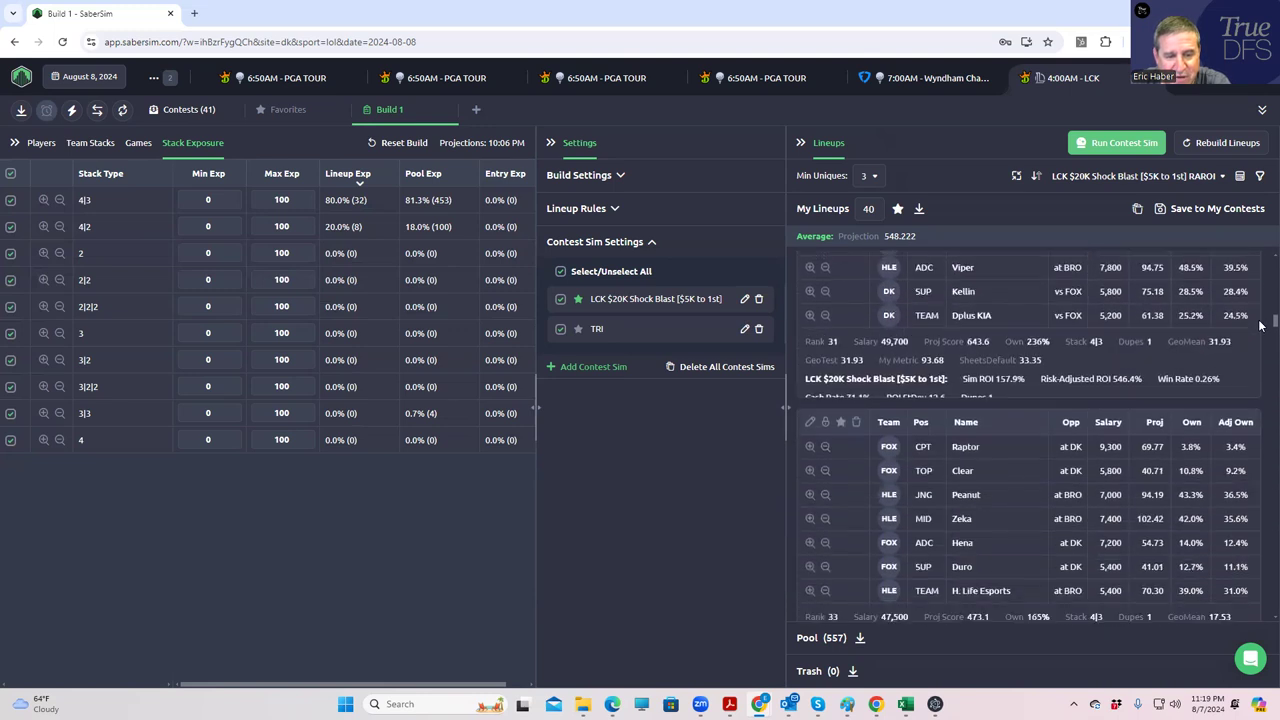
scroll(1262, 322, "up", 15)
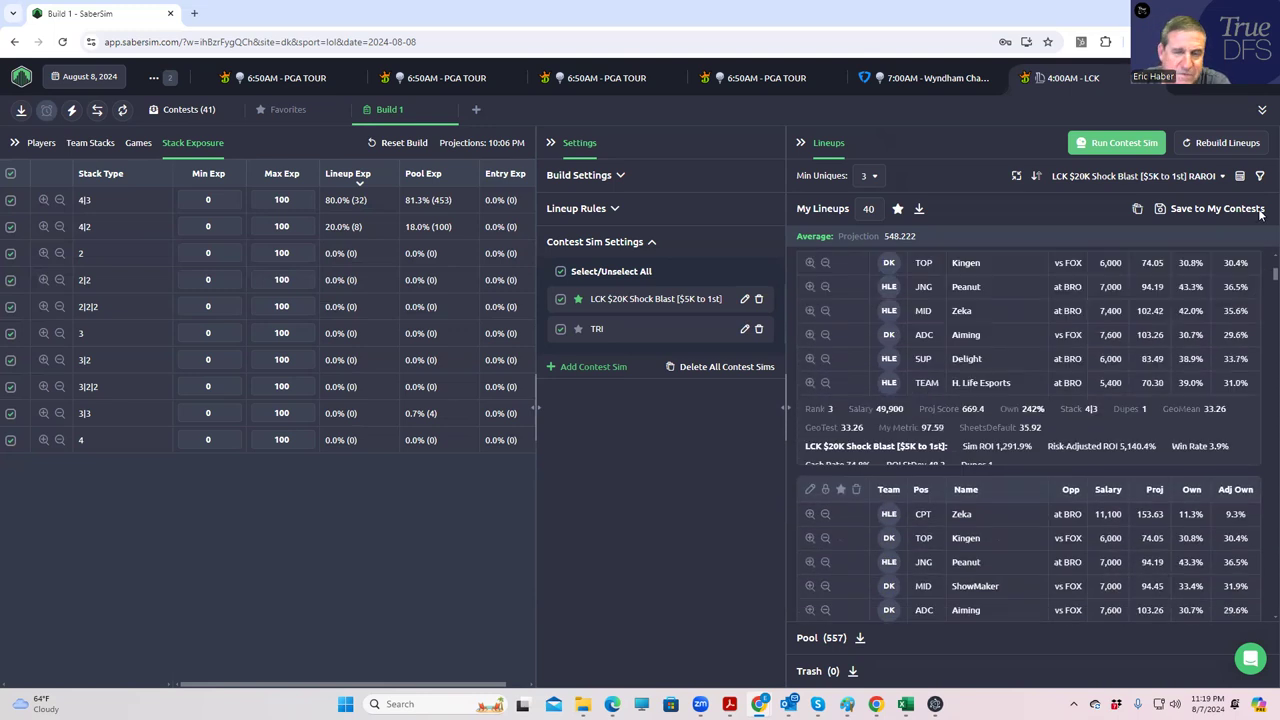
Filter the player list to CPT and set Doran's captain Min Exp to 30%, keeping it despite the warning.
left_click(42, 145)
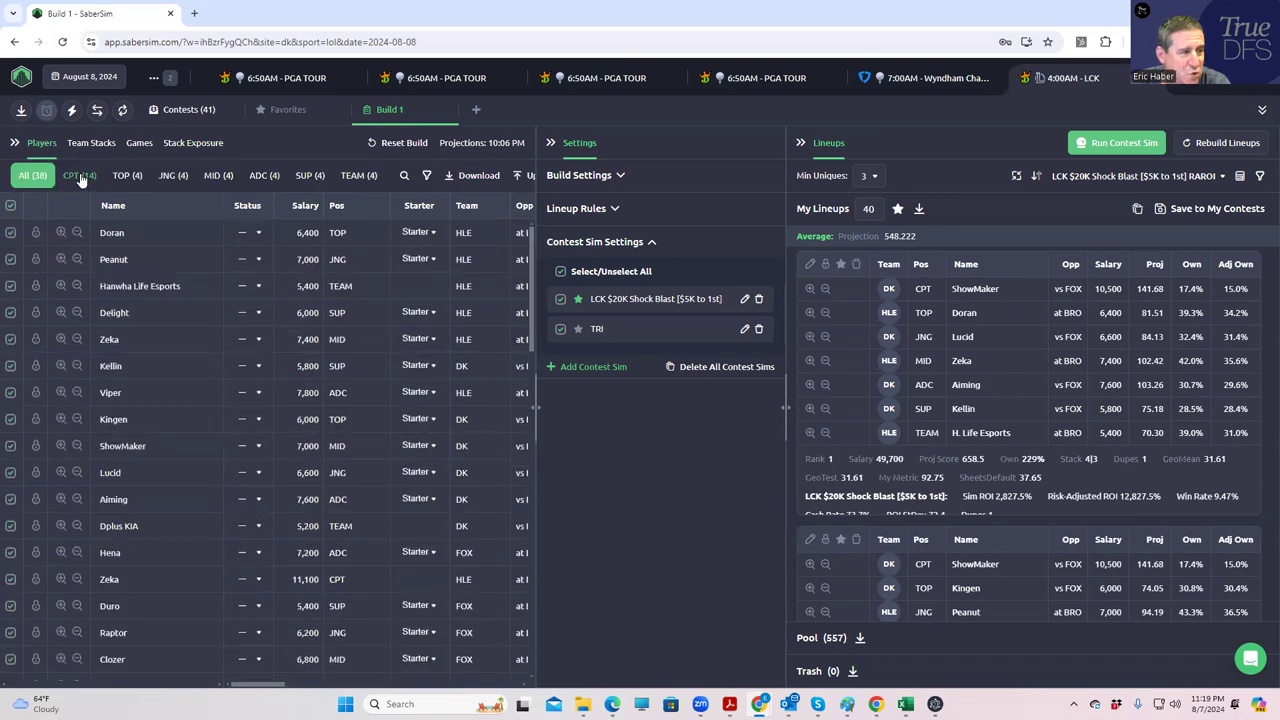
left_click(82, 177)
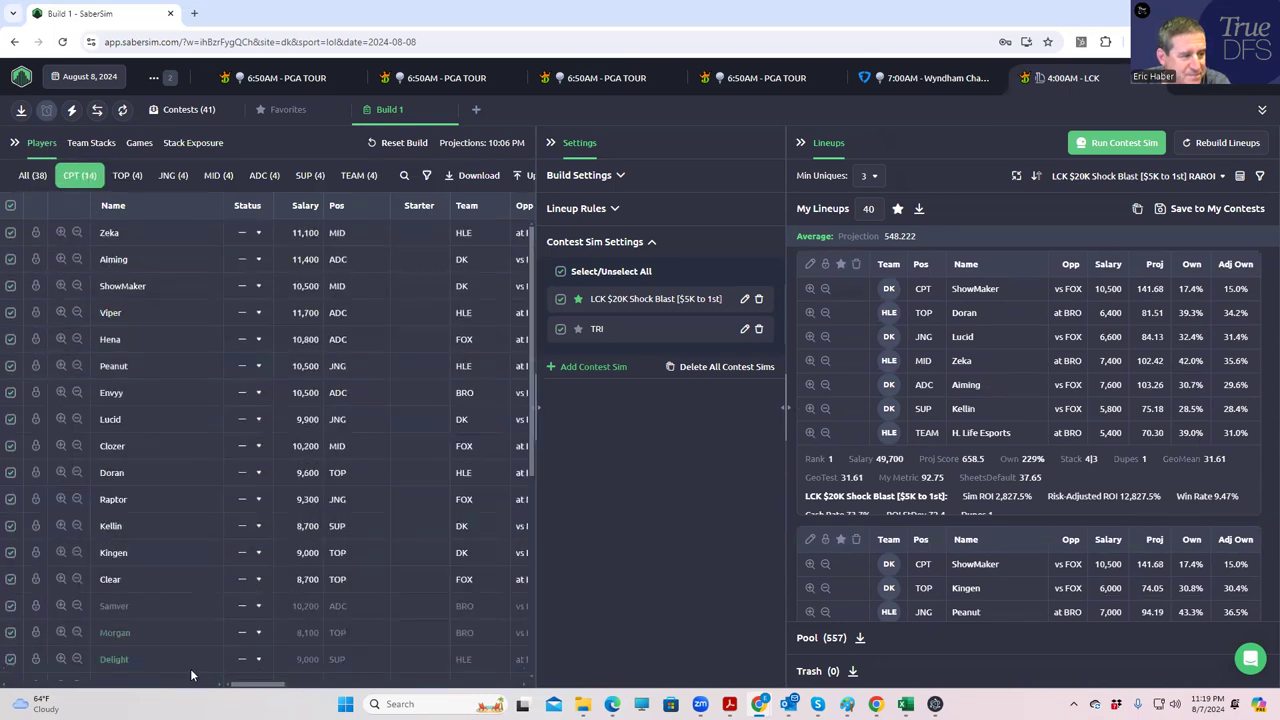
left_click_drag(264, 685, 380, 681)
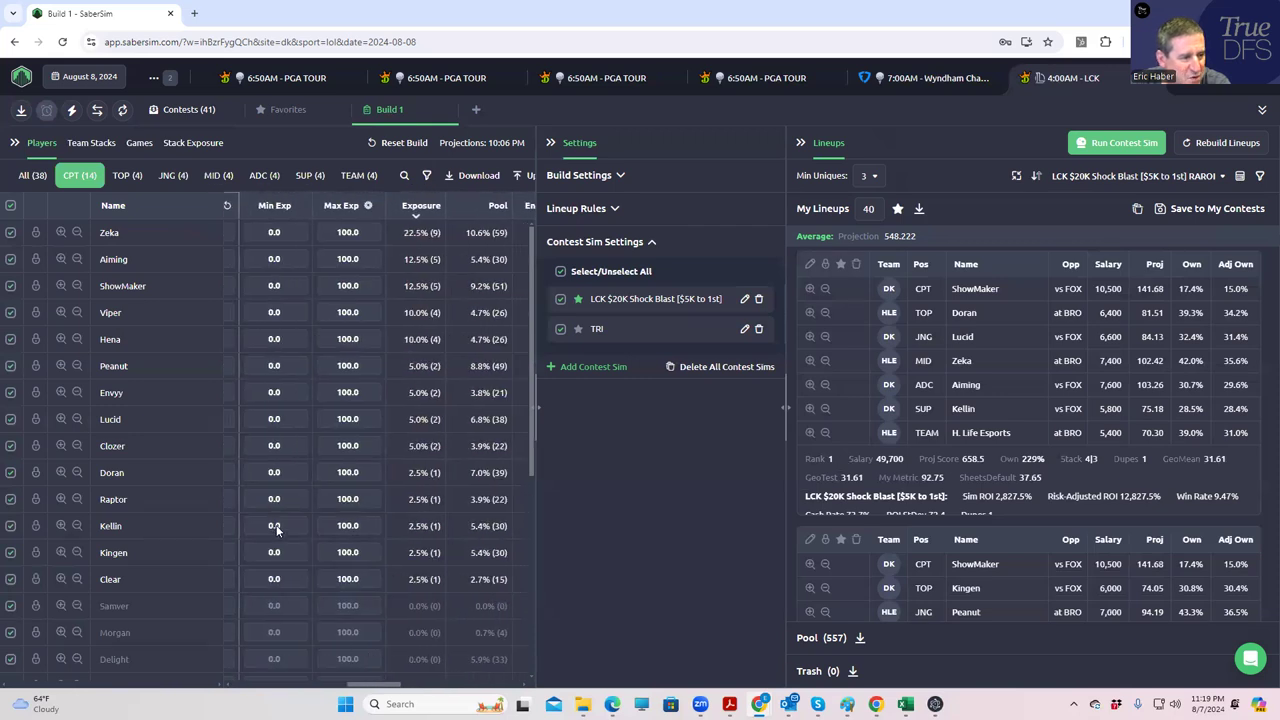
left_click(253, 471)
type("30")
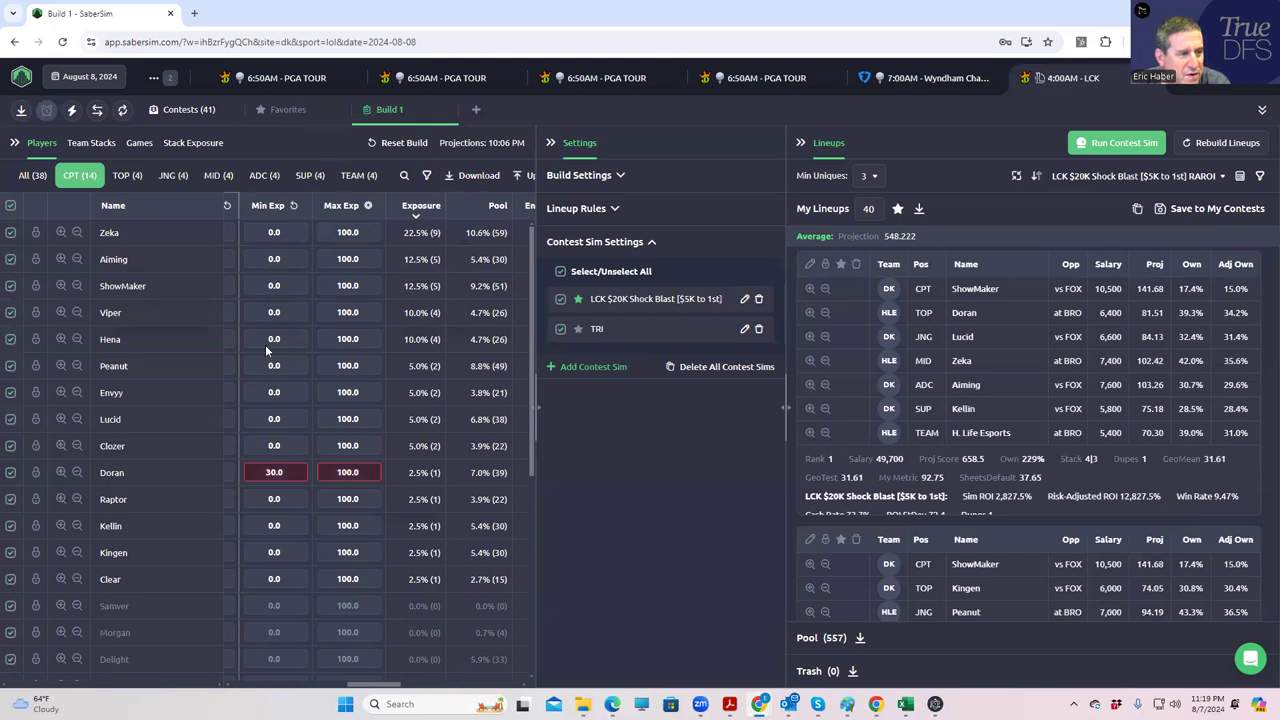
left_click(638, 392)
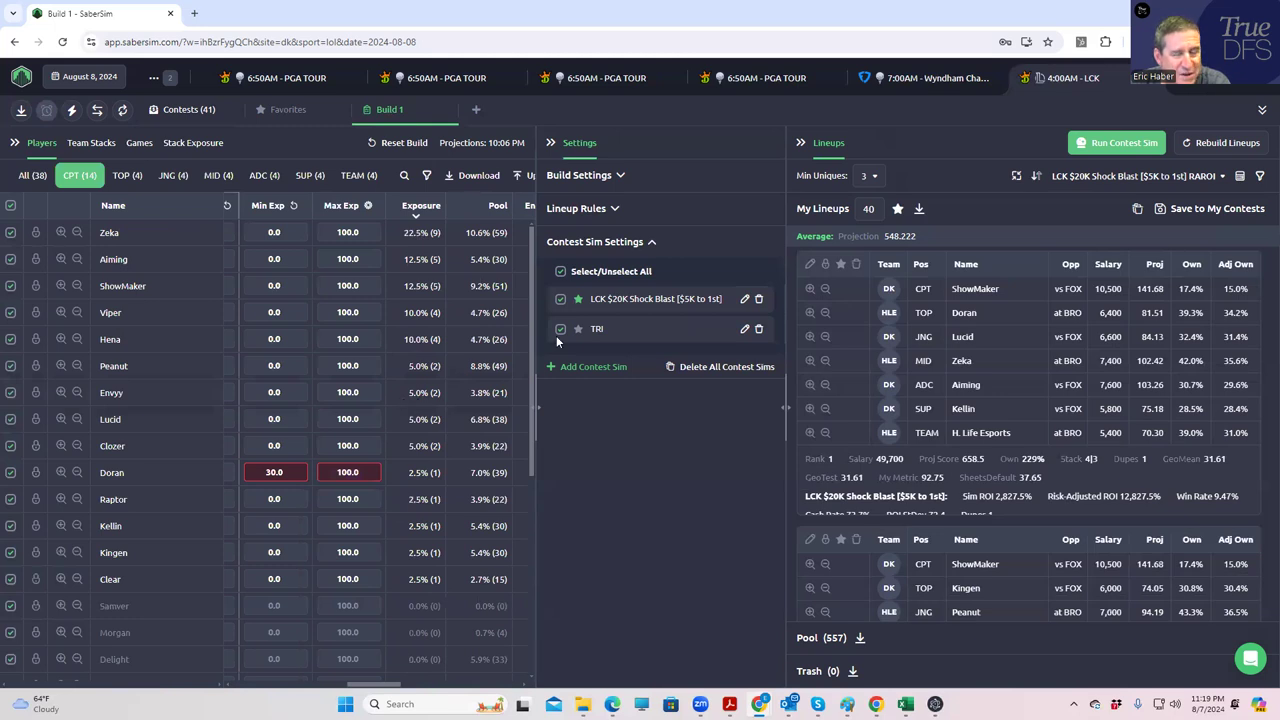
Rebuild the lineups under the 30% Doran captain minimum and confirm the build.
left_click(1222, 143)
left_click(681, 423)
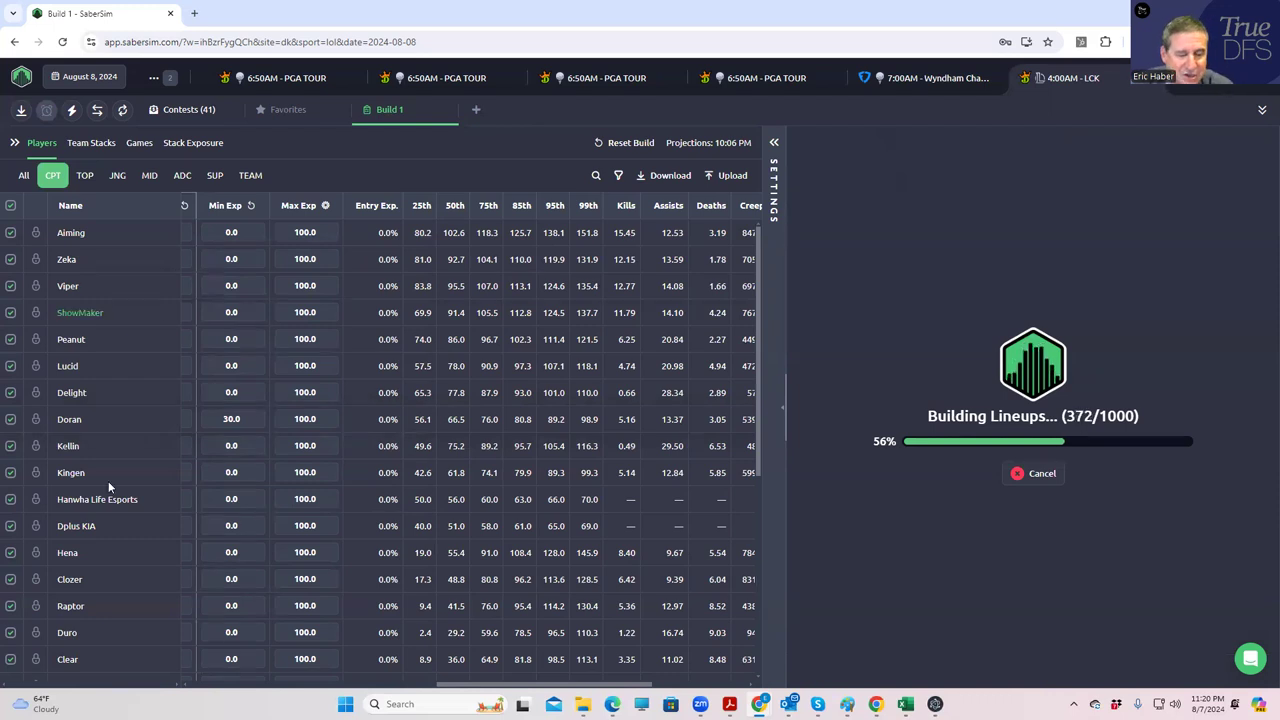
Search OneDrive for 'GEOM' and open GeoMean.xlsx in Excel.
left_click(1095, 704)
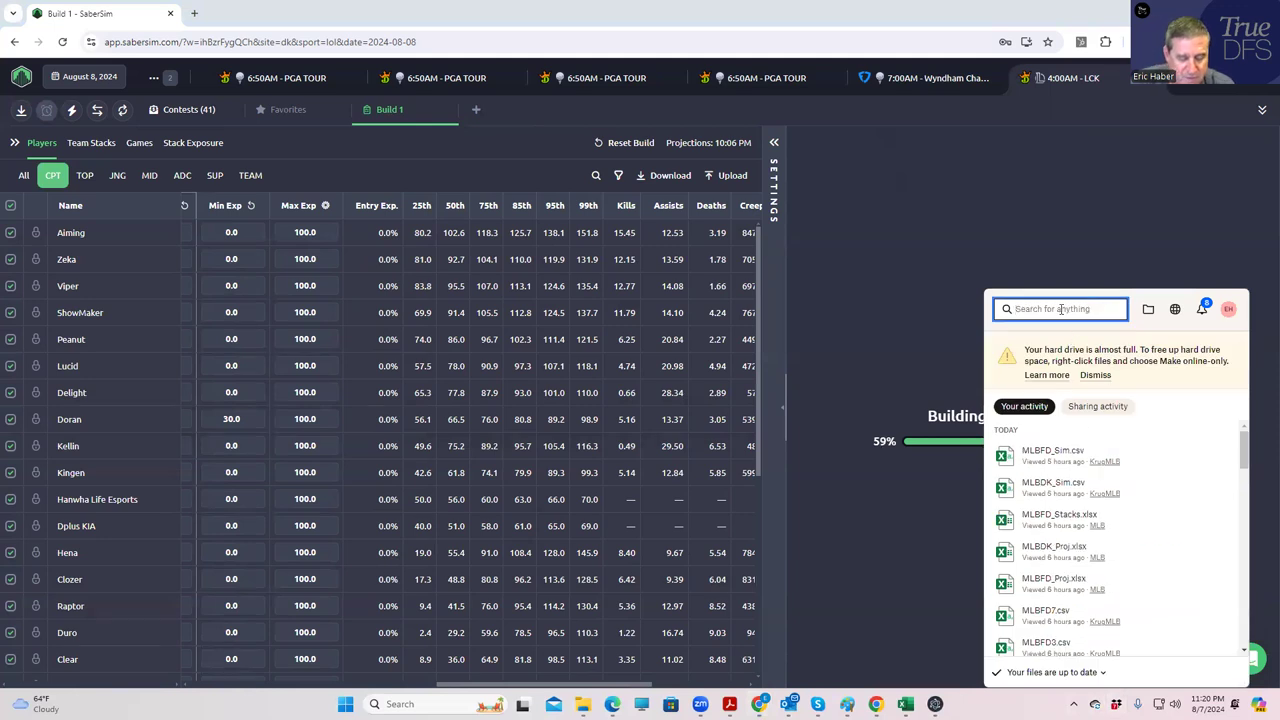
type("GEO")
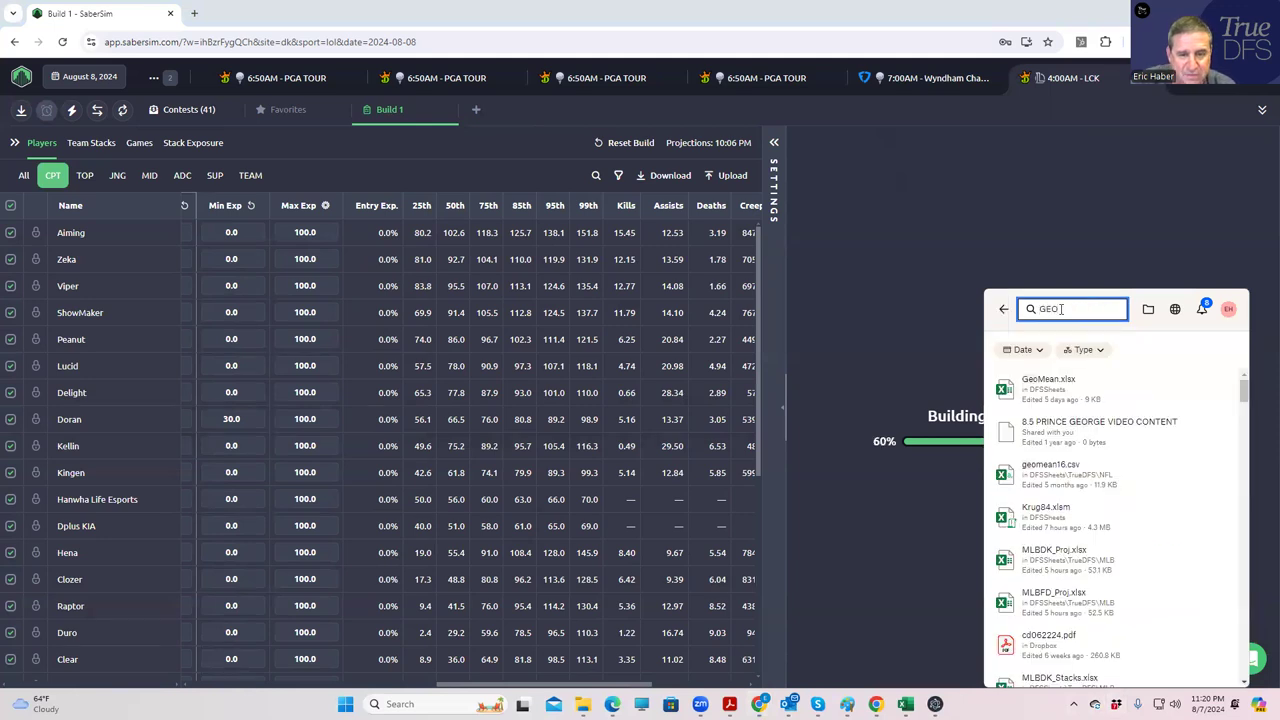
type("M")
left_click(1078, 385)
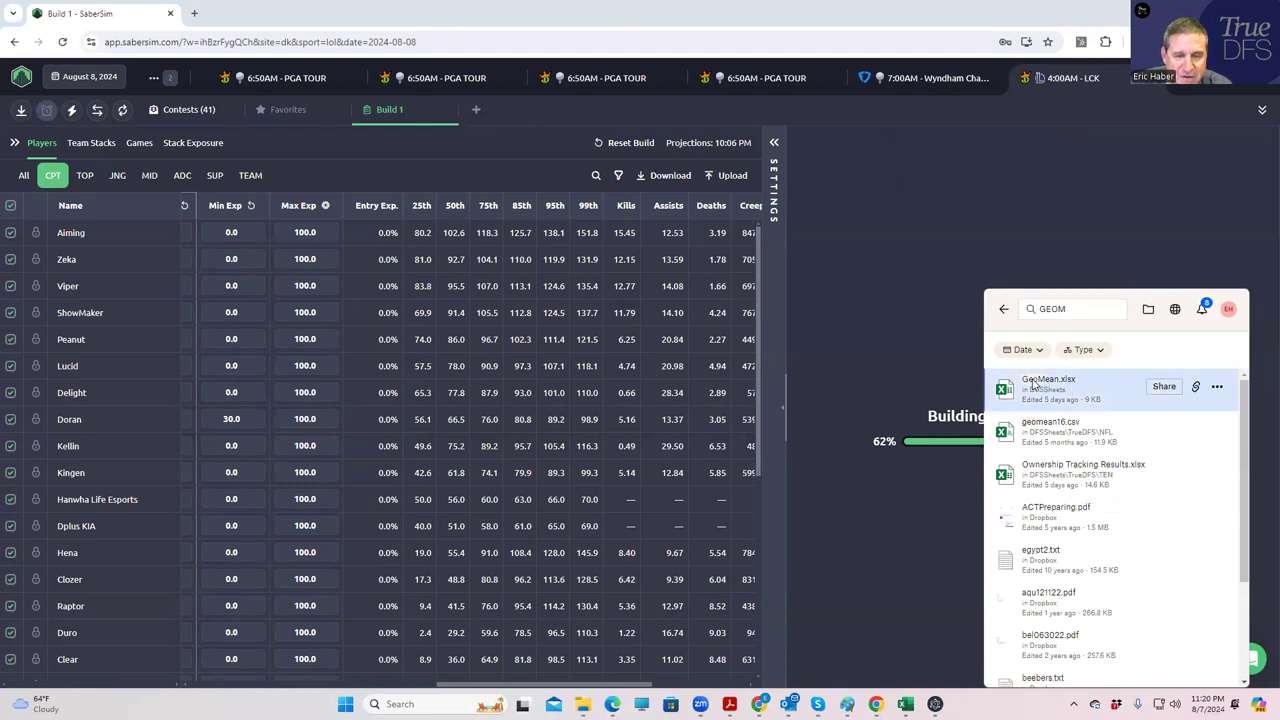
left_click(1040, 384)
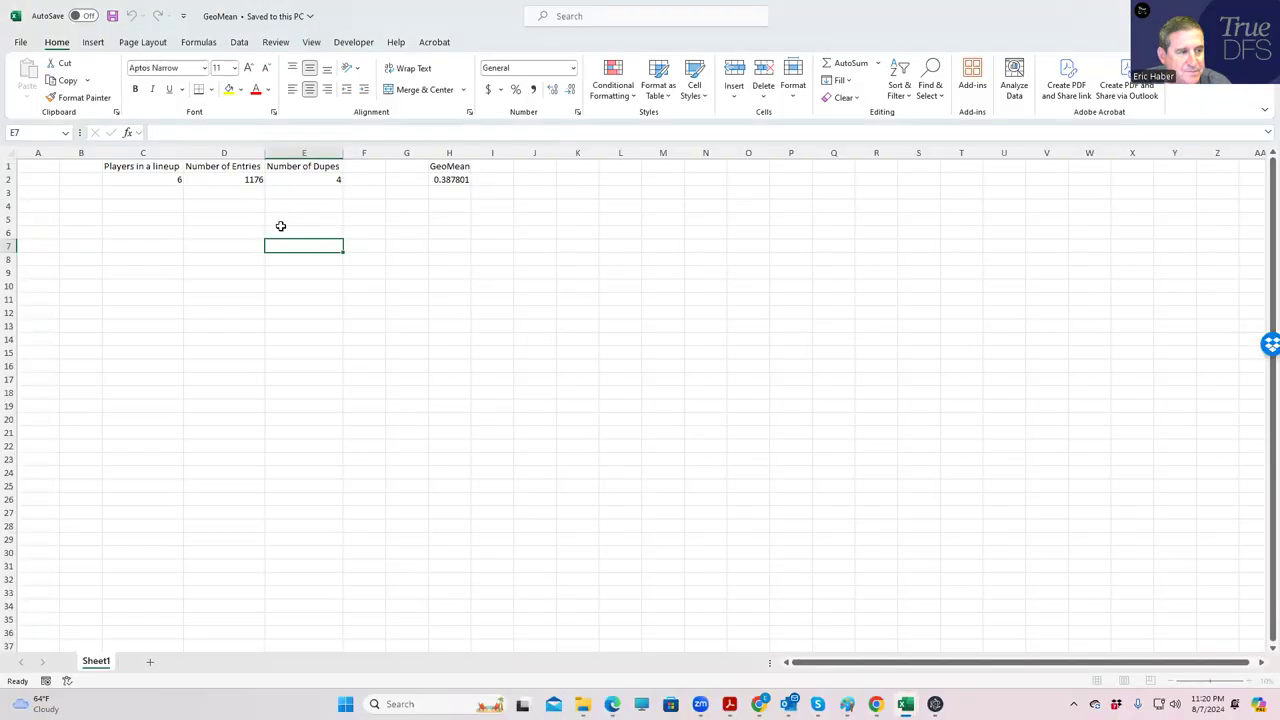
Set Number of Dupes to 1 so GeoMean reads 0.307798, then return to the SaberSim build.
left_click(251, 180)
left_click(300, 219)
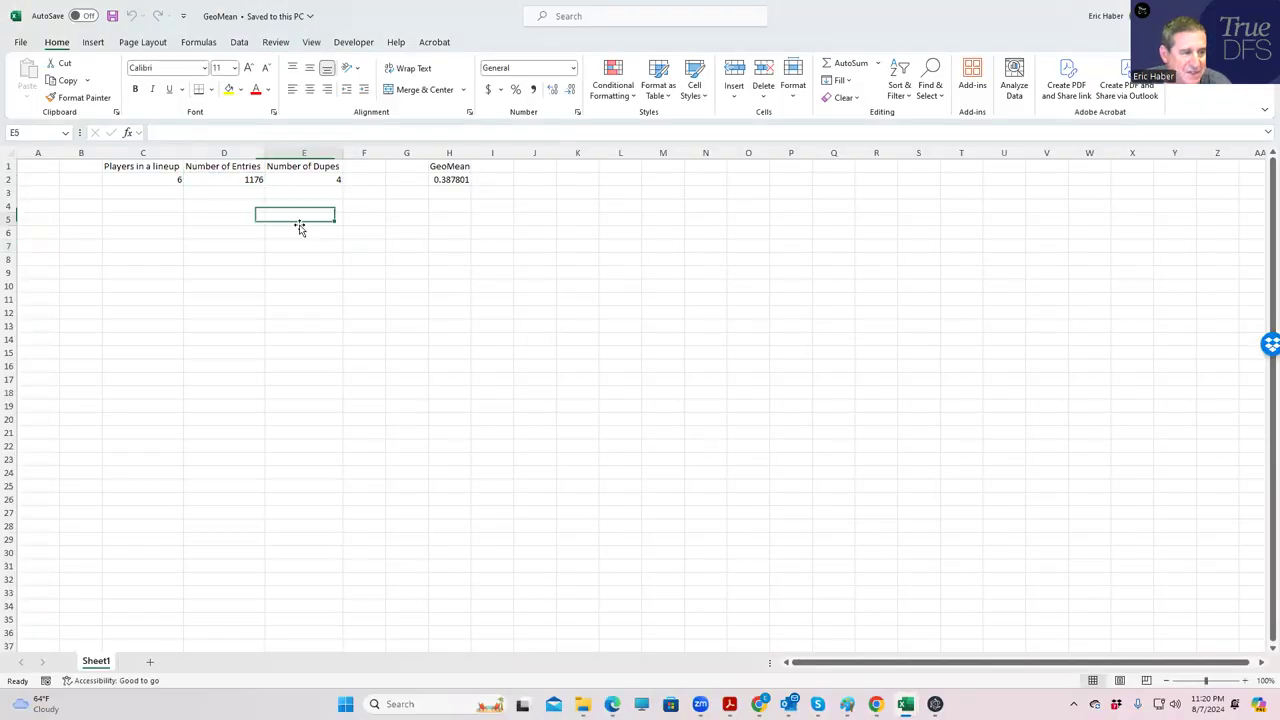
left_click(323, 183)
type("1")
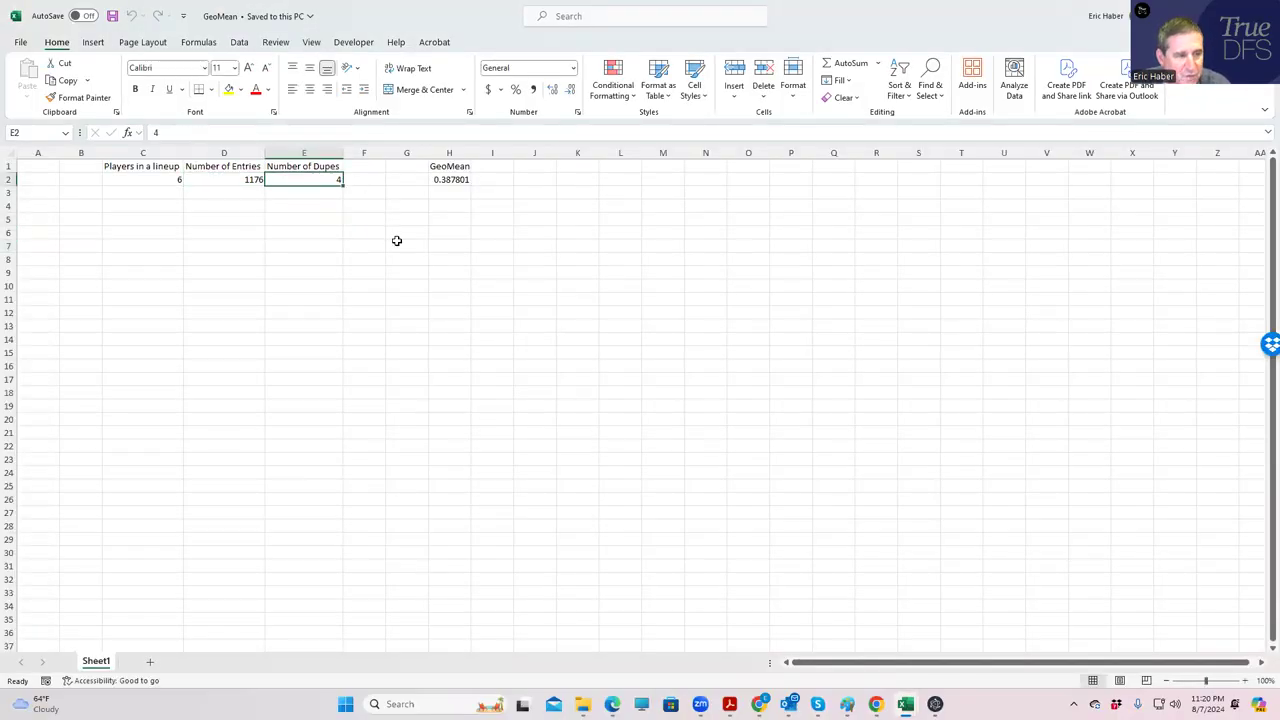
left_click(396, 241)
left_click(340, 259)
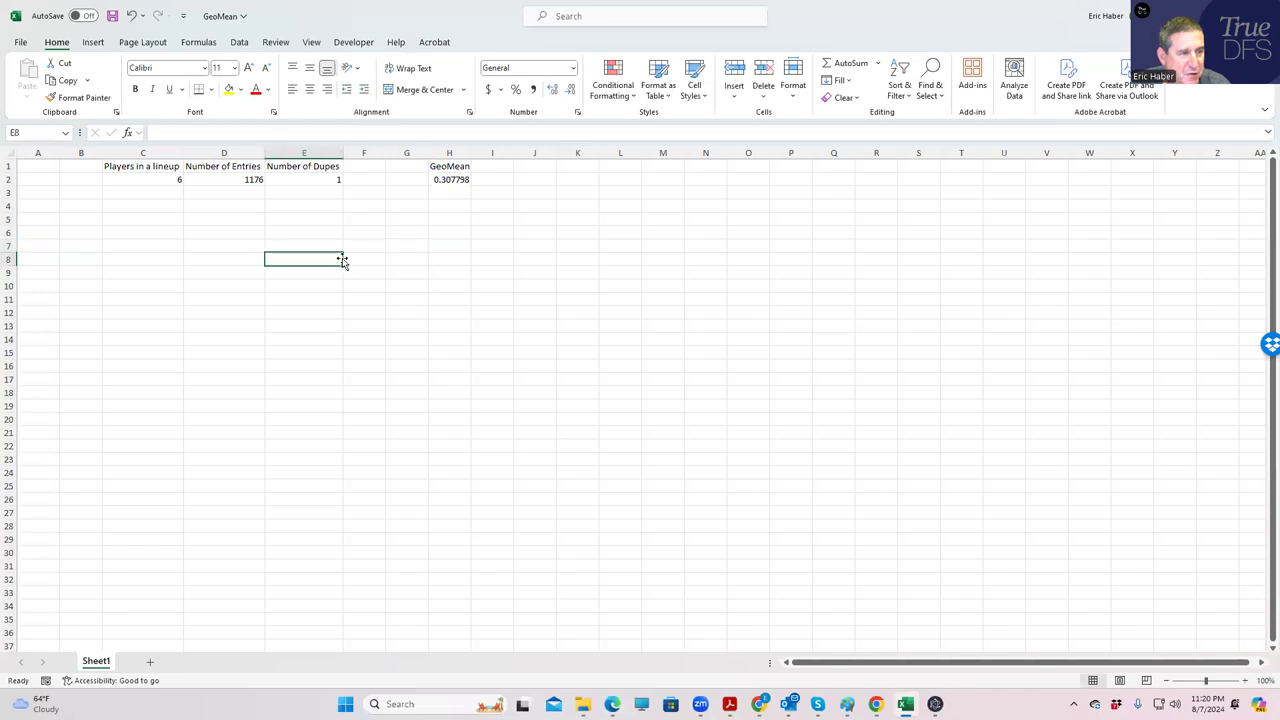
left_click(337, 181)
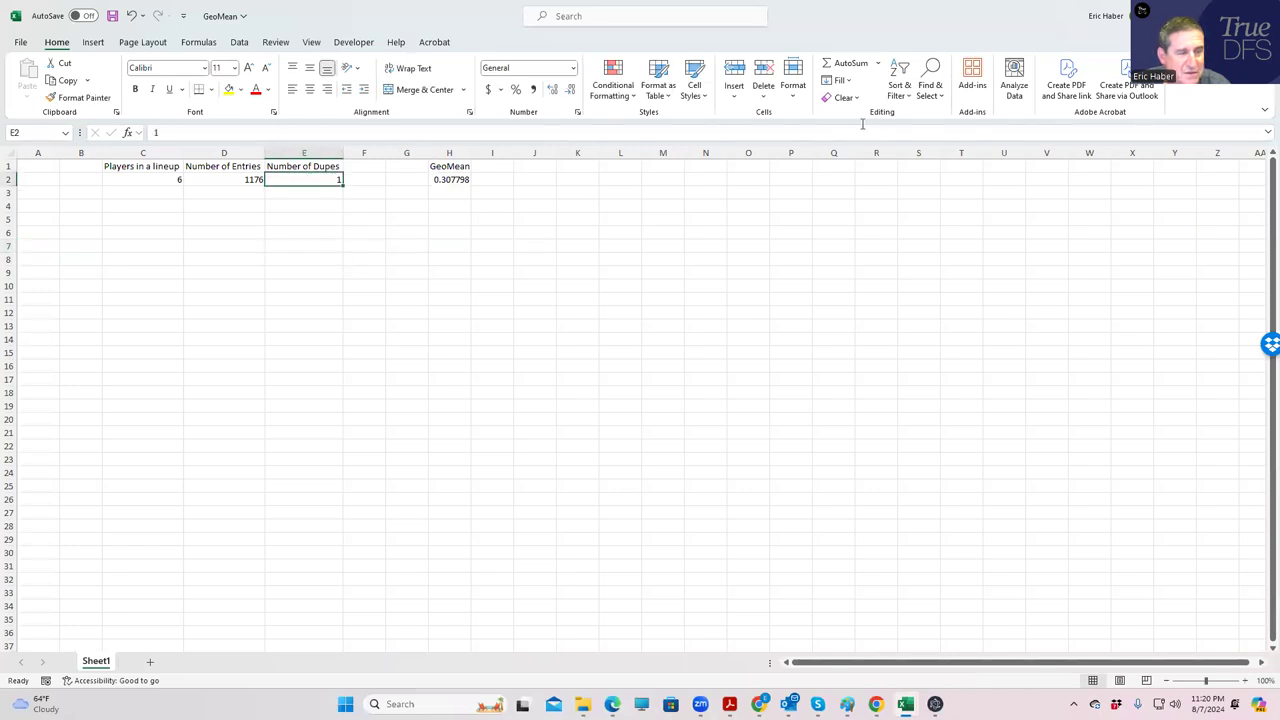
key("alt+Tab")
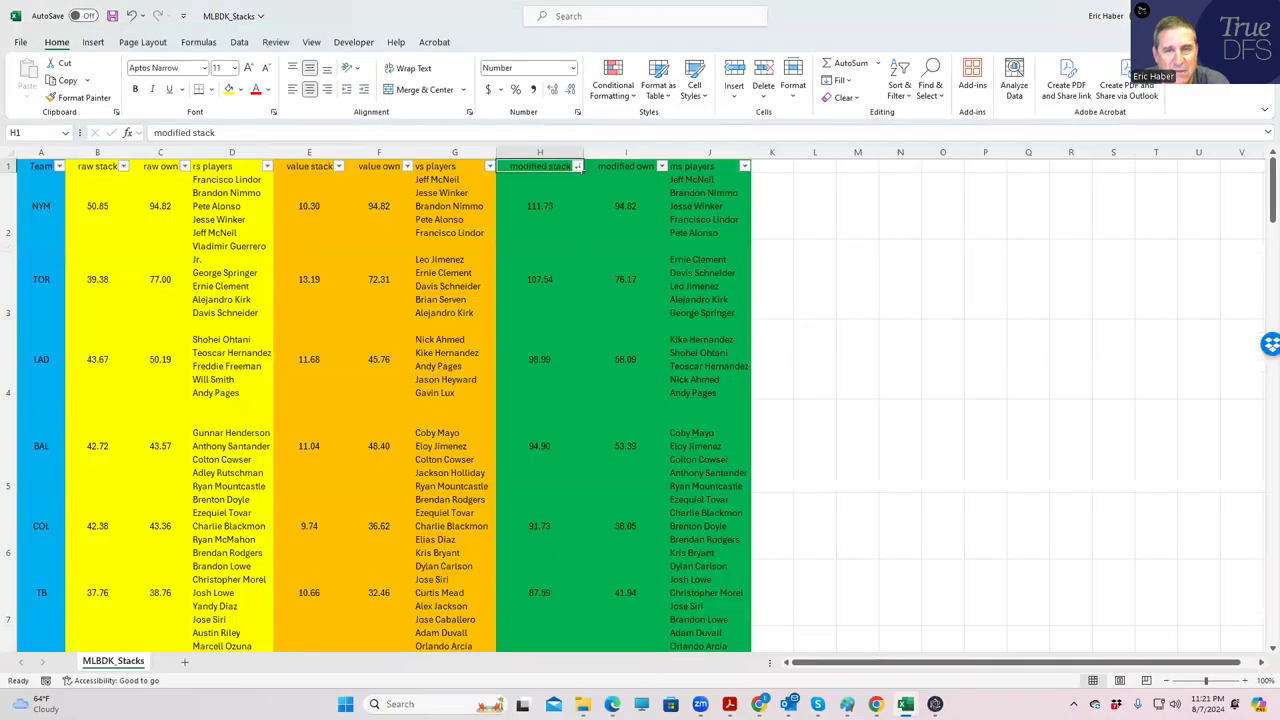
key("alt+Tab")
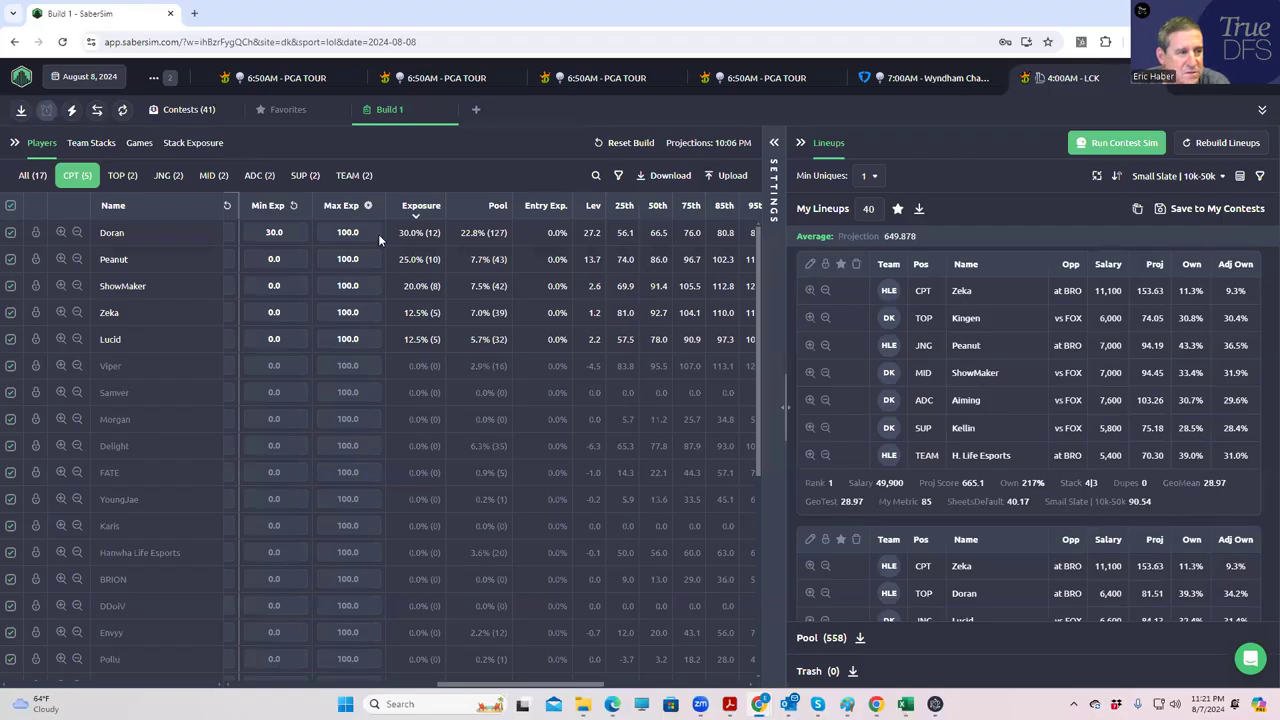
Run the contest simulation, then sort lineups by LCK $20K Shock Blast RAROI.
left_click(1104, 144)
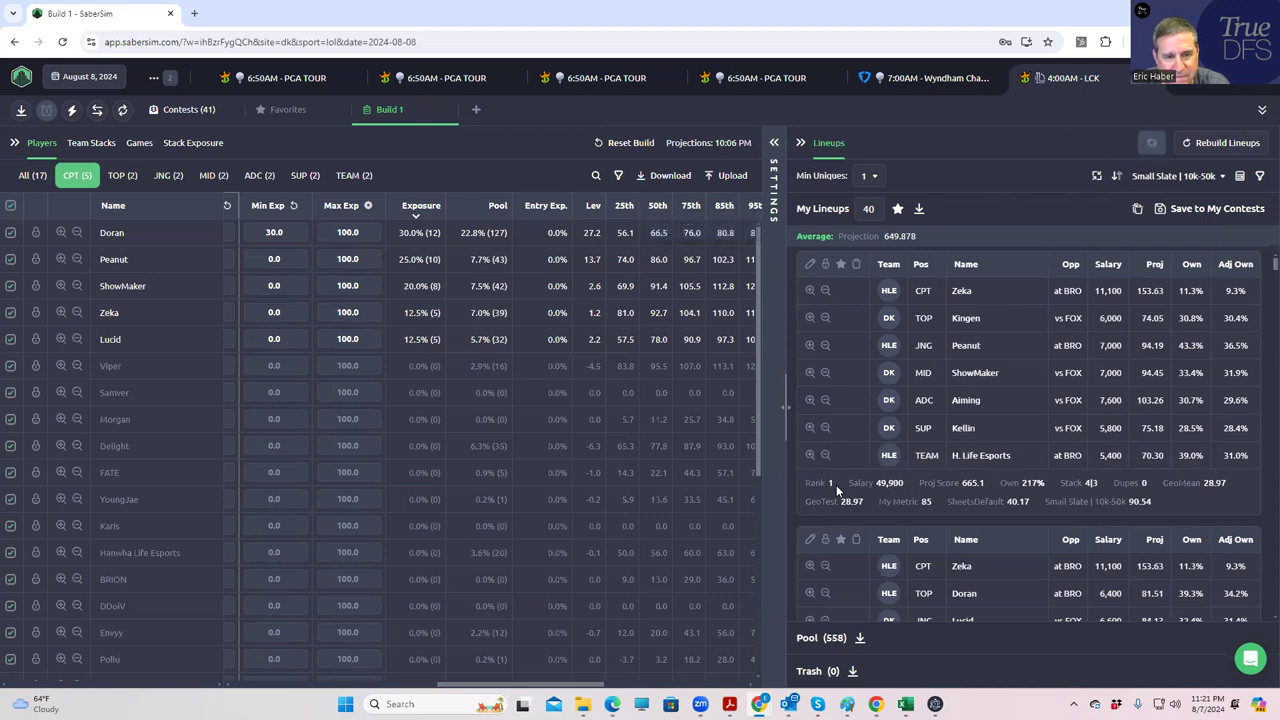
left_click(1152, 177)
left_click(1128, 251)
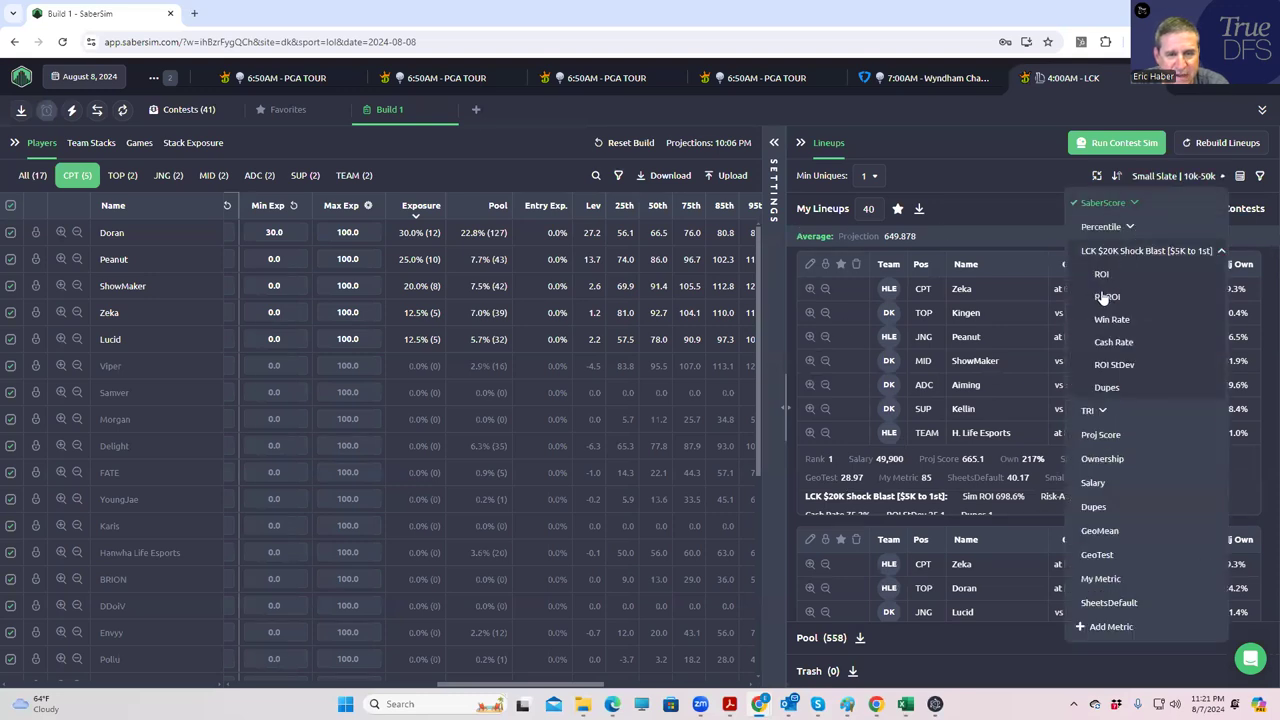
left_click(1104, 297)
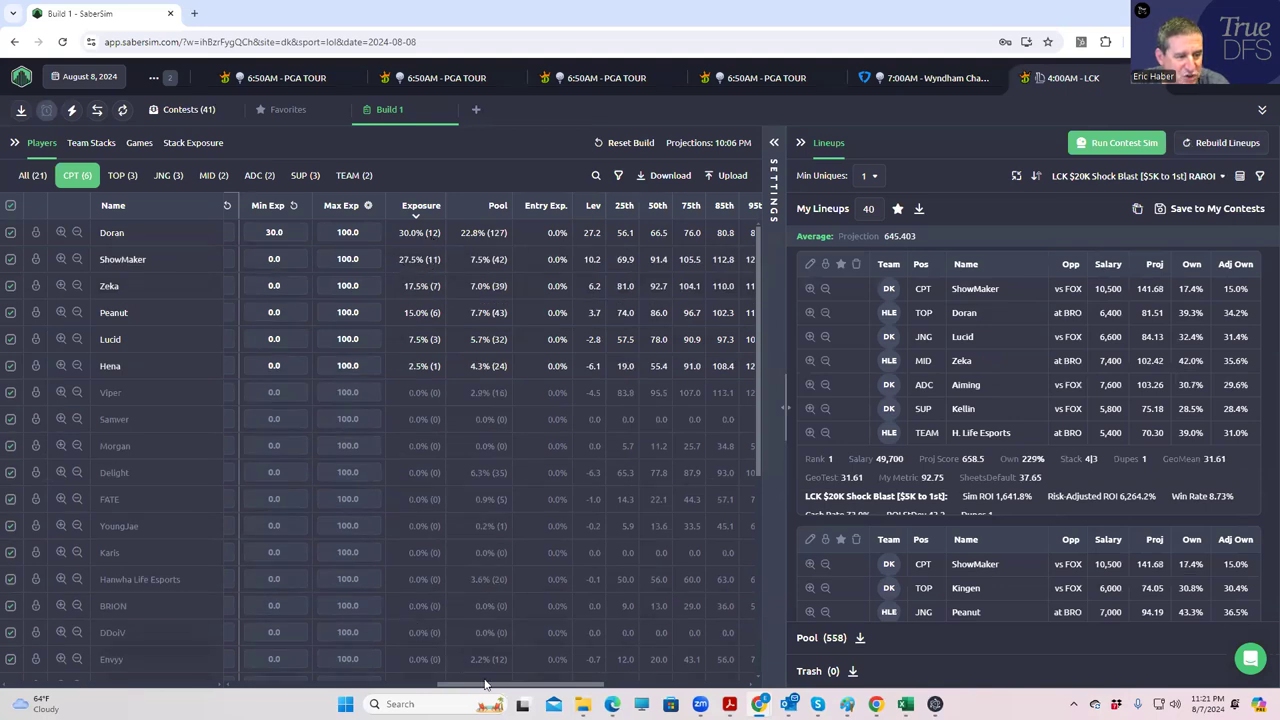
Scroll through the player table columns and lineups to review the simulated results.
left_click_drag(485, 683, 327, 680)
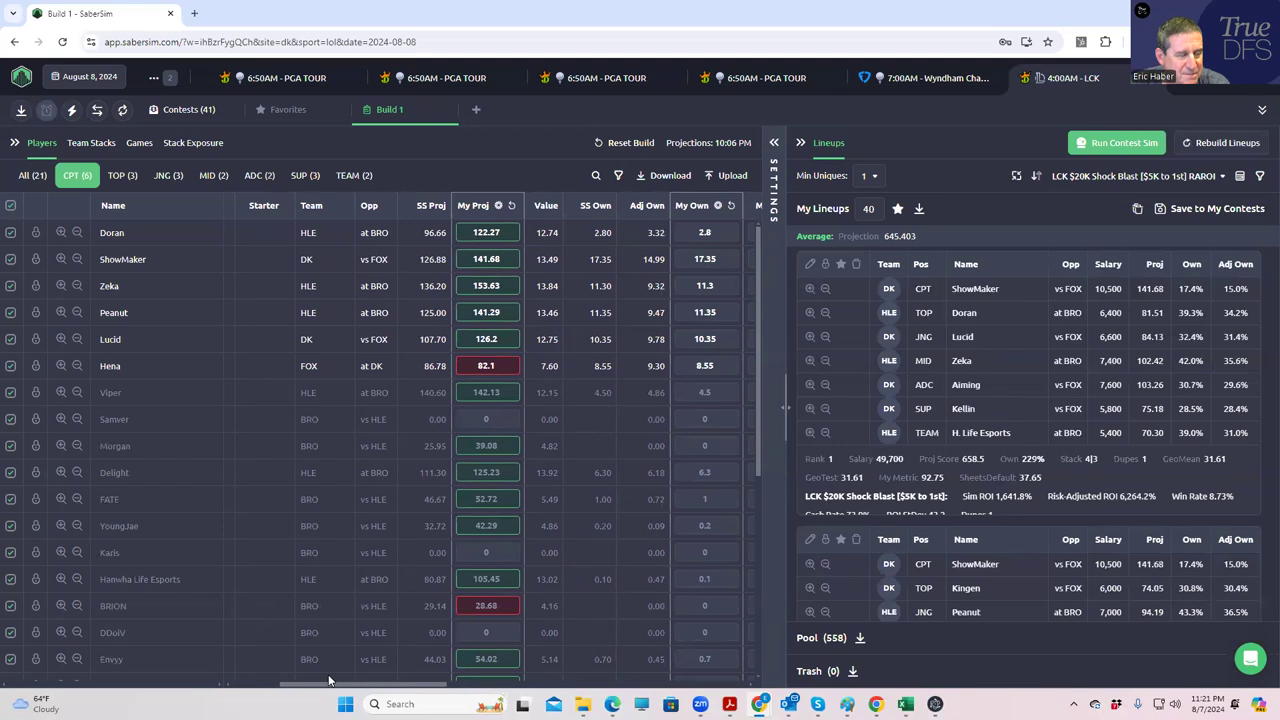
left_click_drag(329, 680, 401, 676)
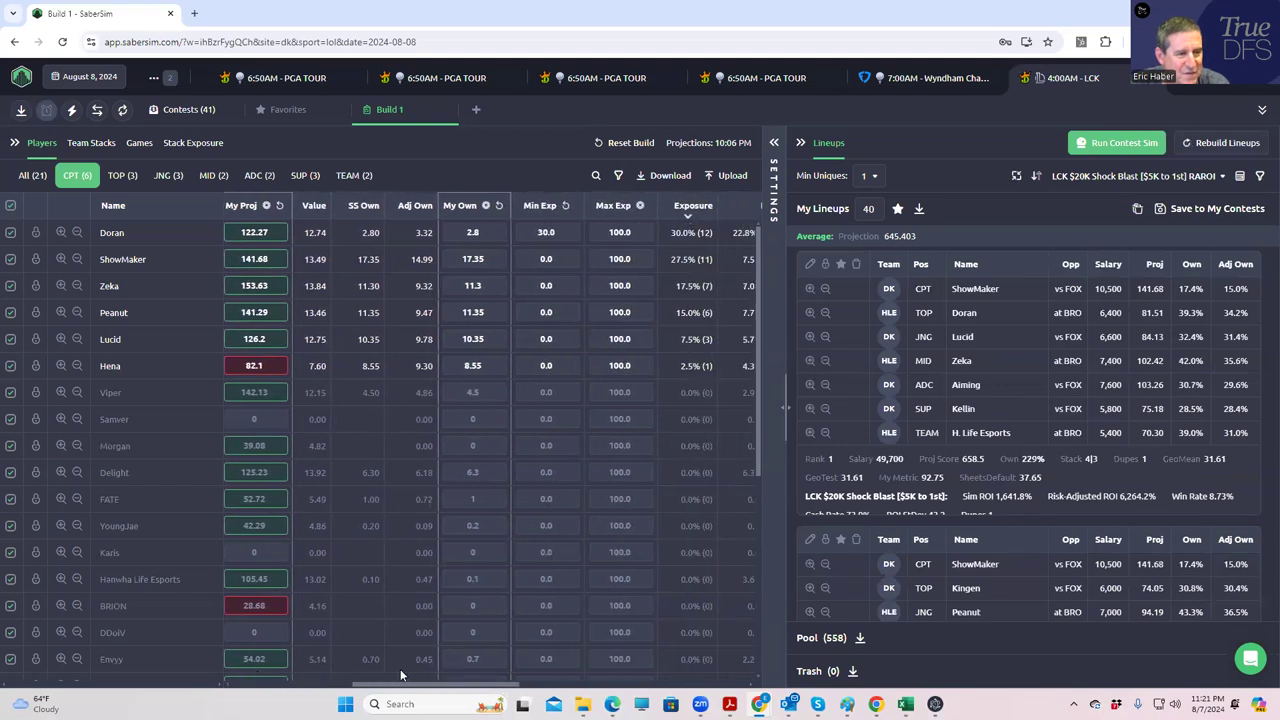
left_click_drag(397, 668, 301, 667)
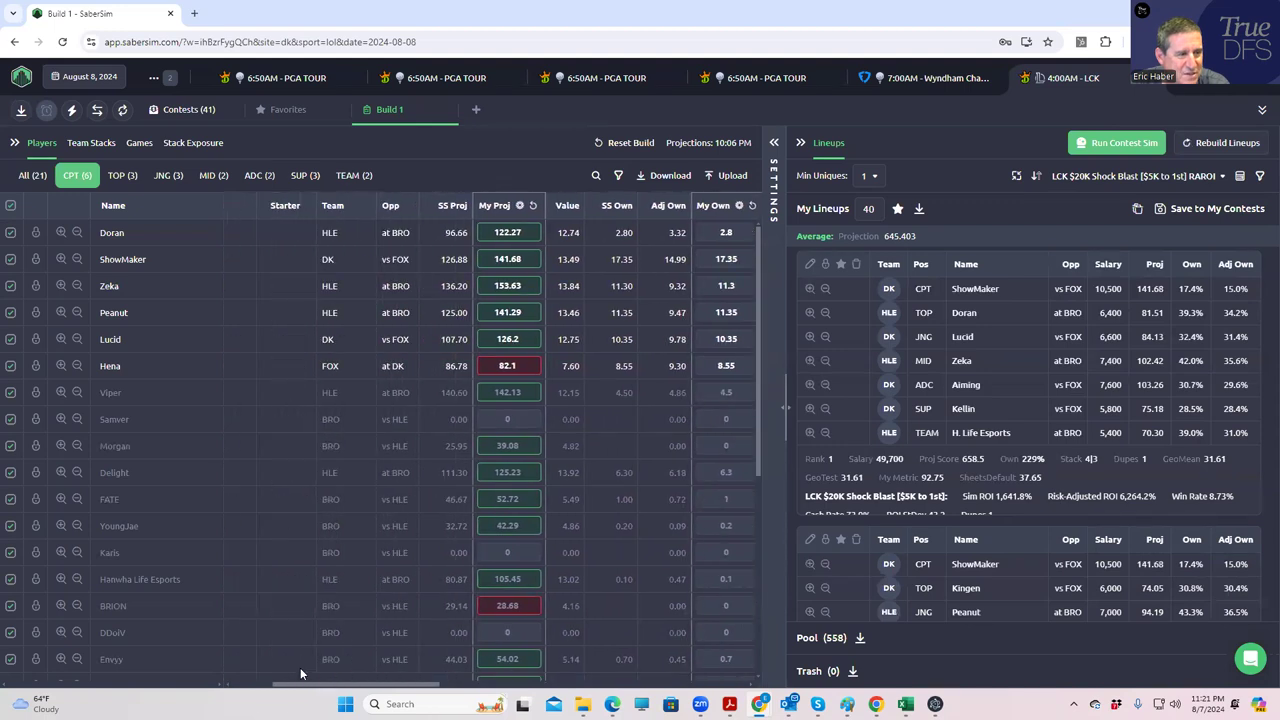
scroll(300, 667, "left", 3)
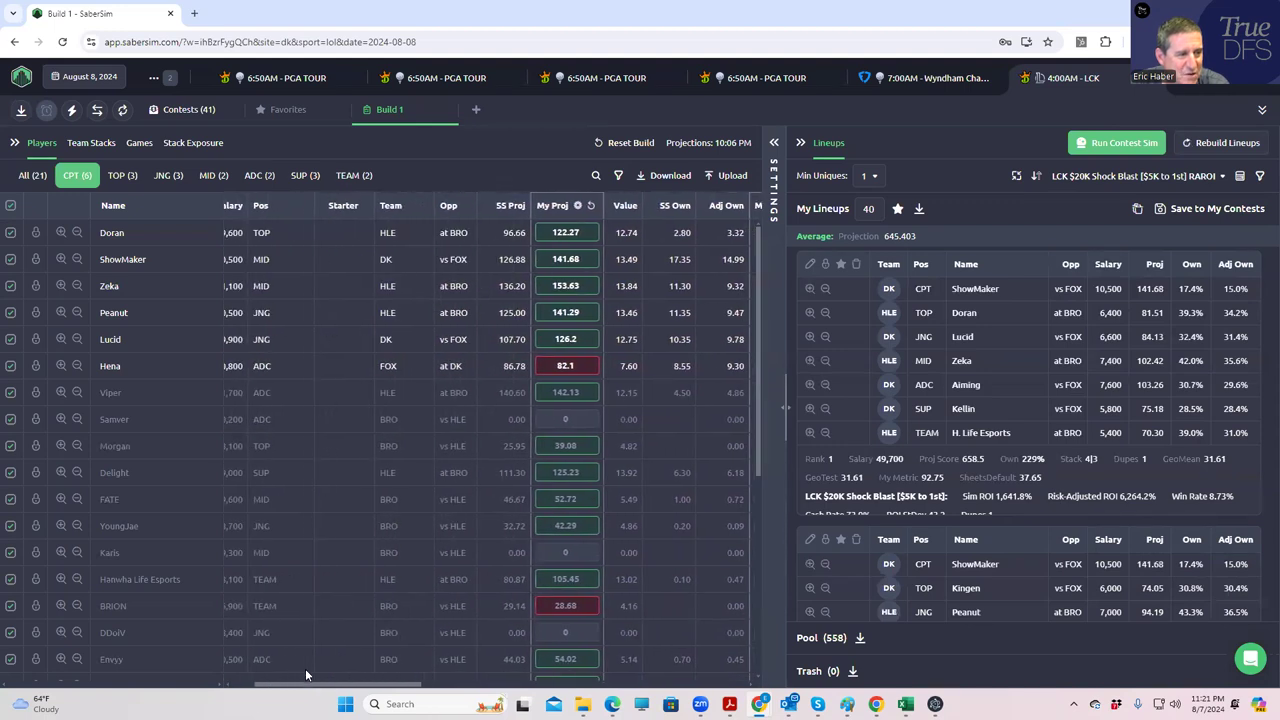
left_click_drag(305, 668, 289, 667)
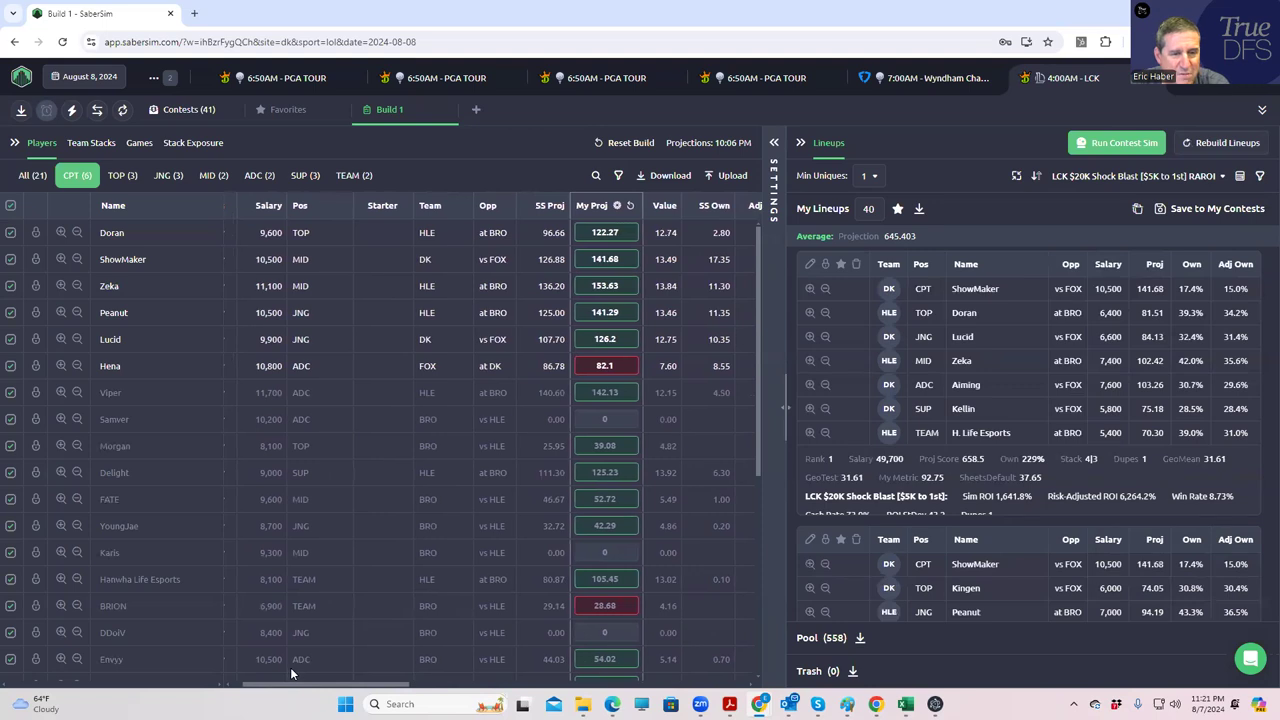
scroll(1005, 573, "down", 1)
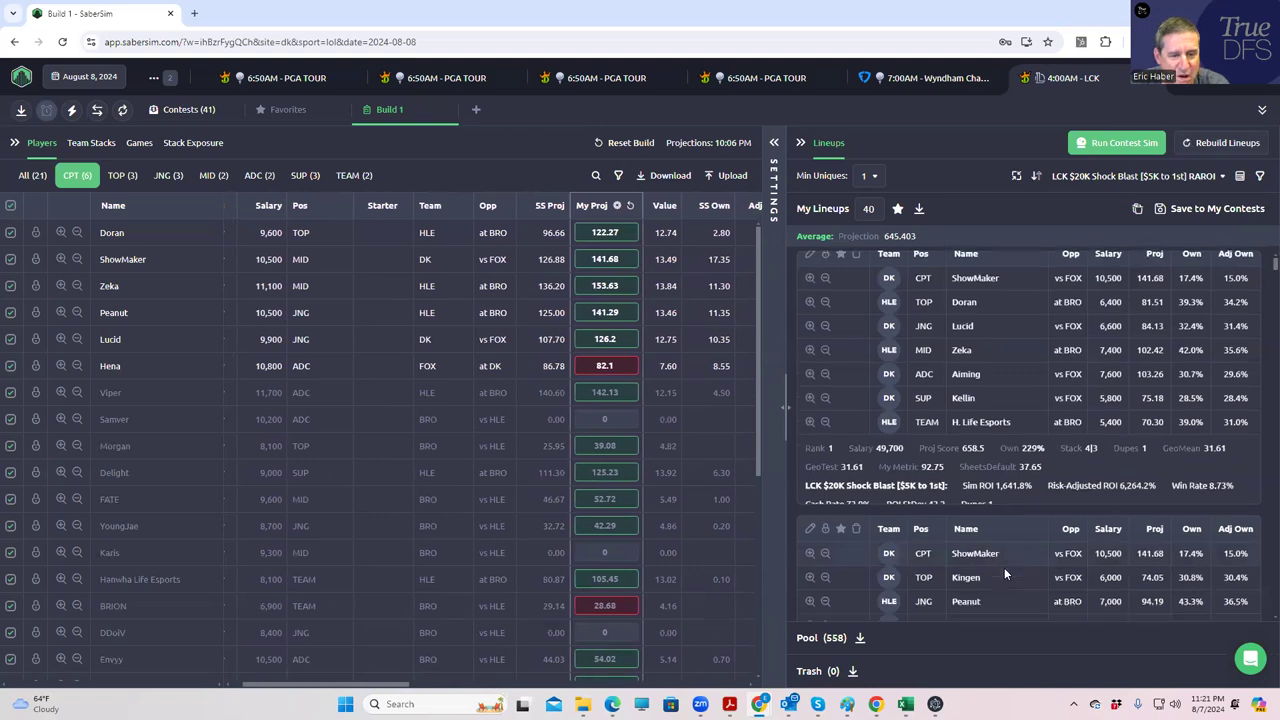
scroll(1004, 567, "down", 1)
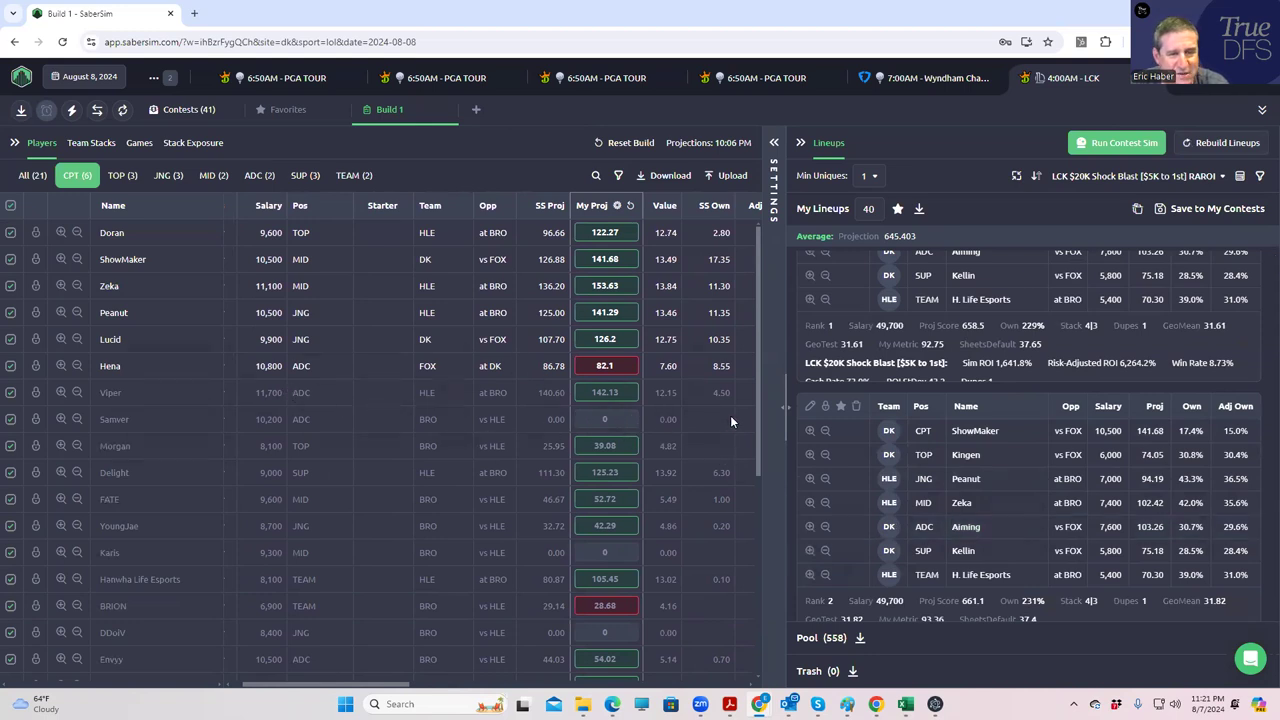
Set Min Uniques to 2 and scroll through the regenerated lineups.
left_click(869, 176)
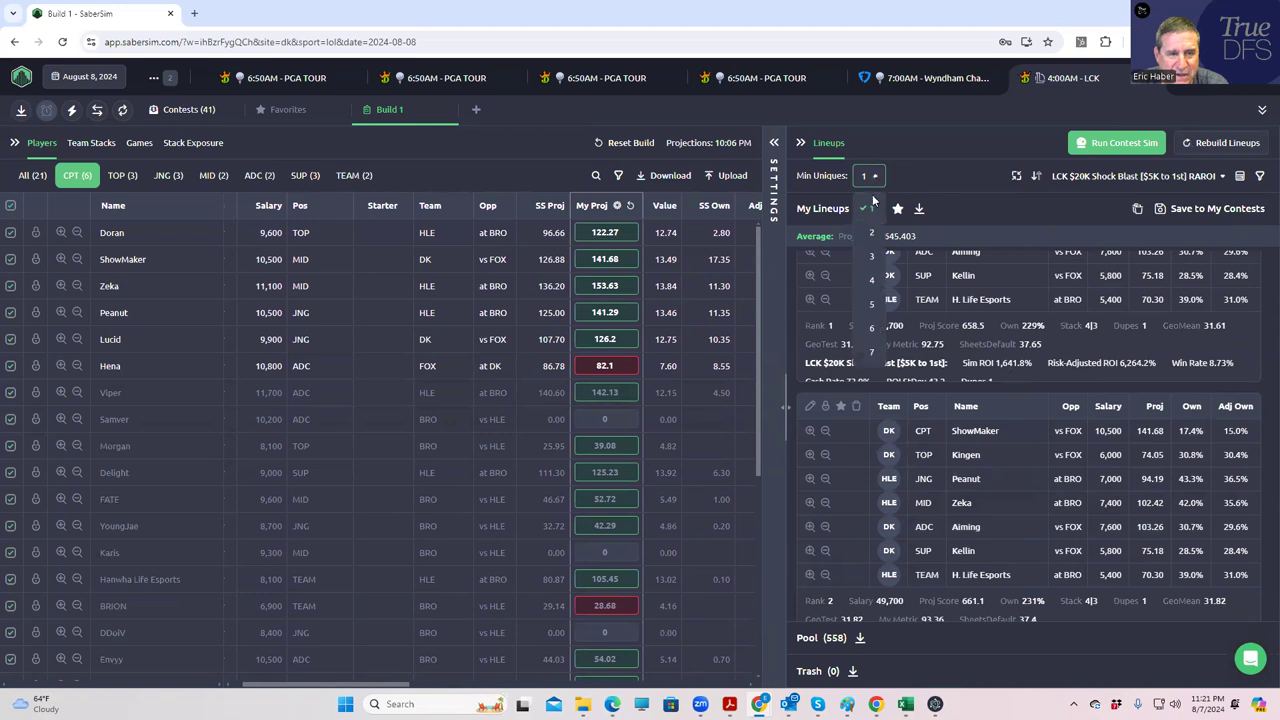
left_click(871, 232)
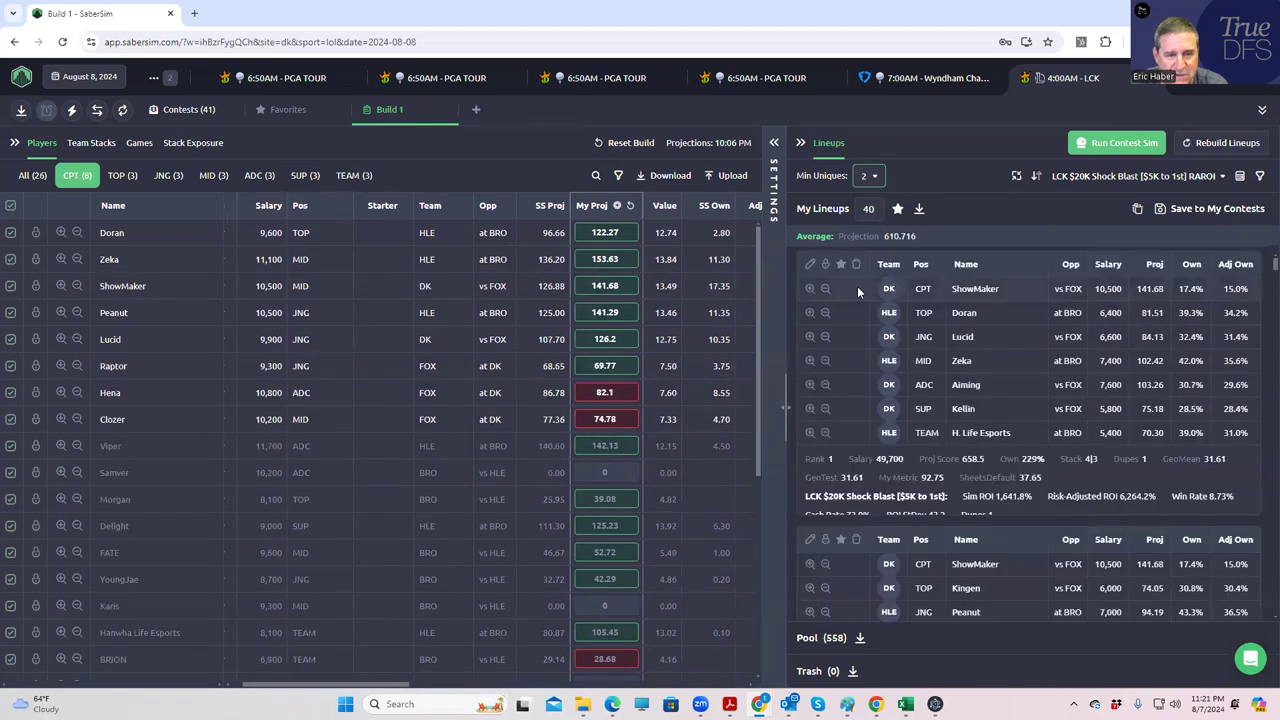
scroll(970, 544, "down", 2)
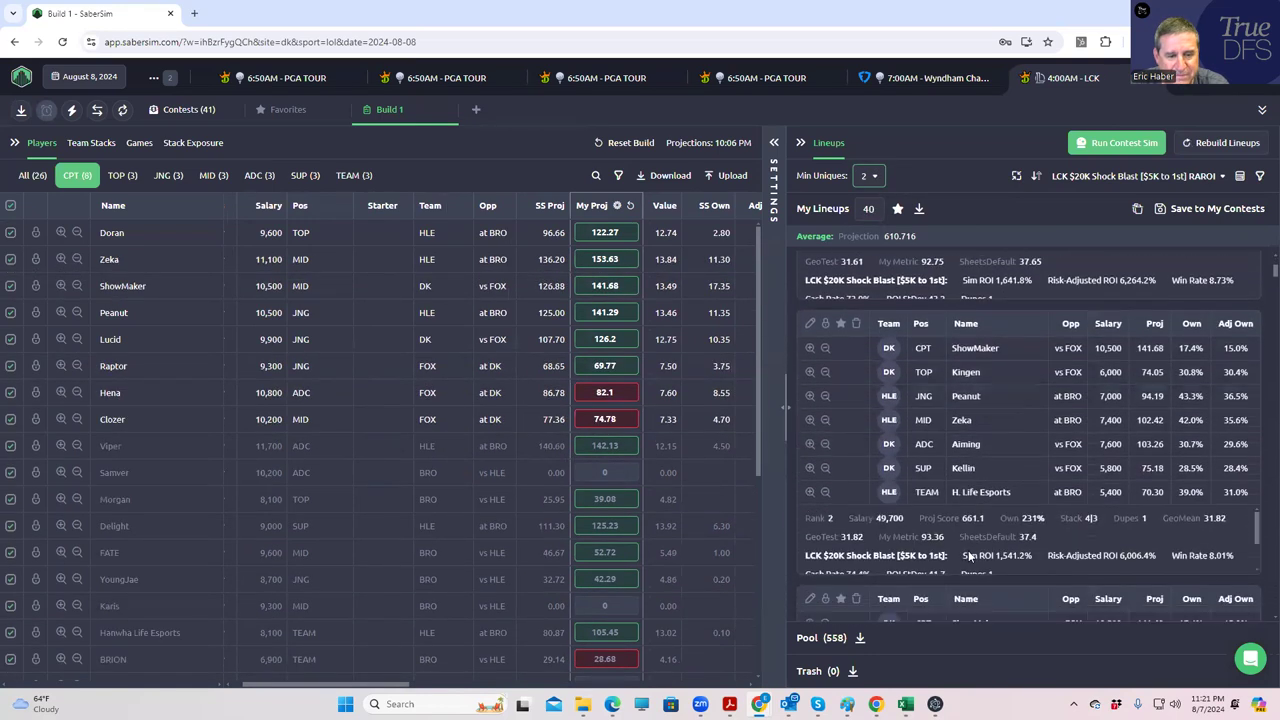
scroll(968, 557, "down", 1)
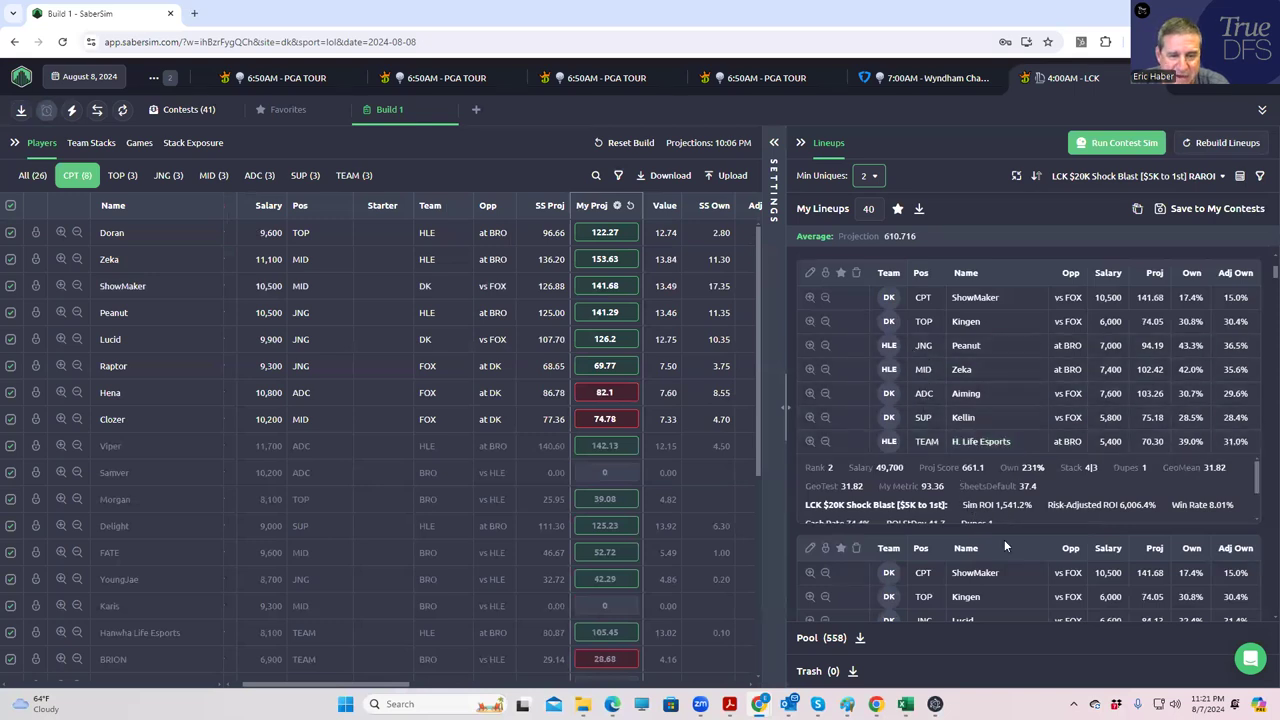
Review the lineups, then show Team Stacks exposure (HLE 40, DK 32, FOX 8, BRO 0).
scroll(1014, 586, "down", 1)
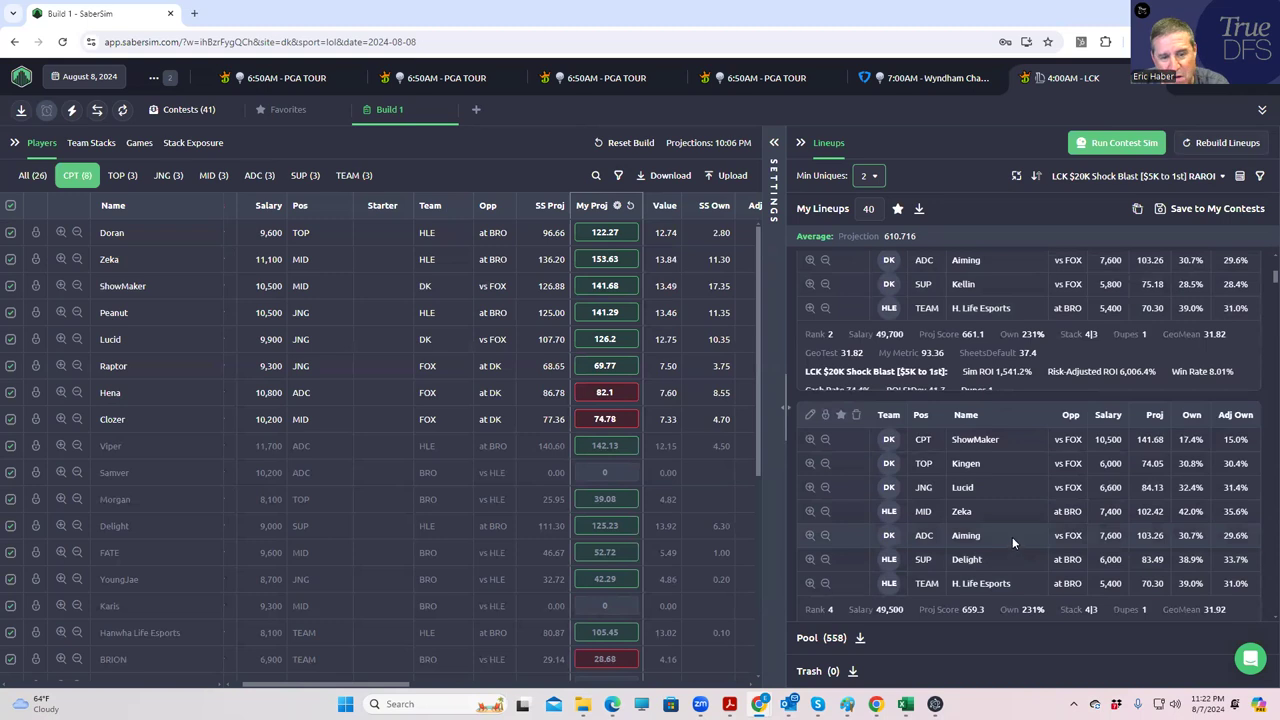
scroll(997, 519, "up", 3)
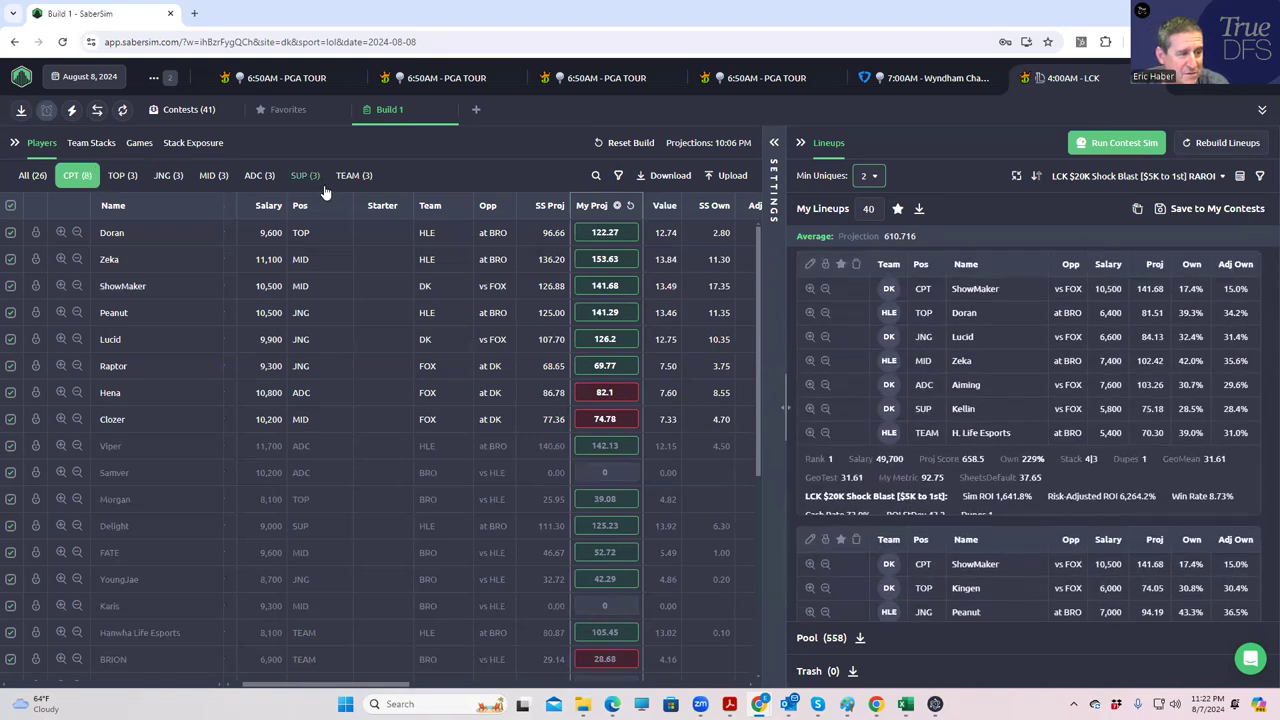
left_click(100, 145)
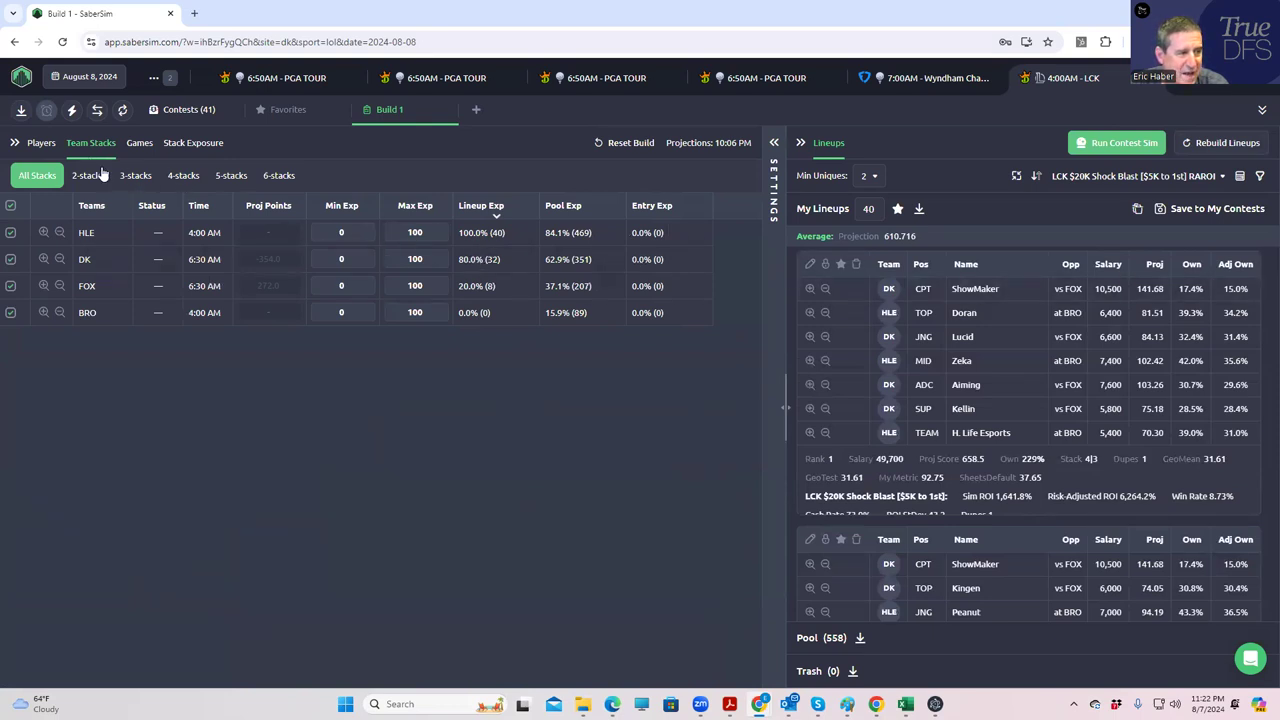
Show stack-type exposure and filter the lineups to 4|2 stacks only.
left_click(194, 146)
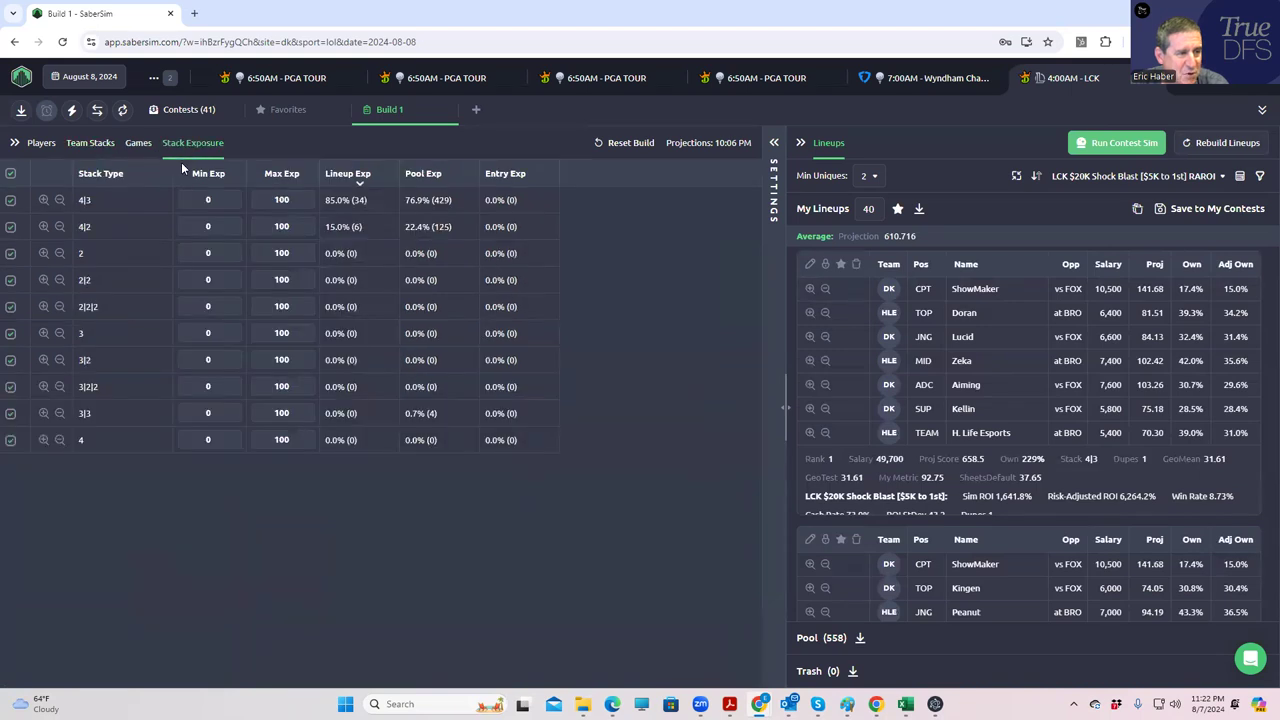
left_click(44, 228)
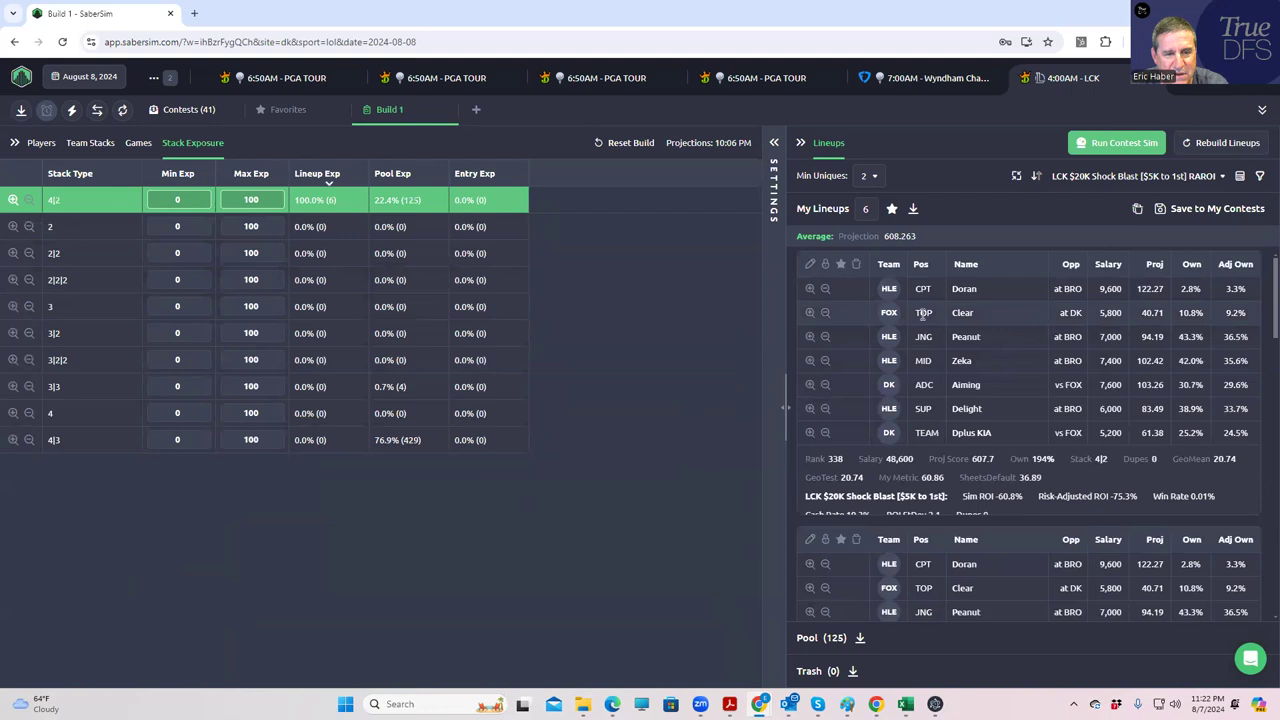
scroll(1008, 560, "down", 2)
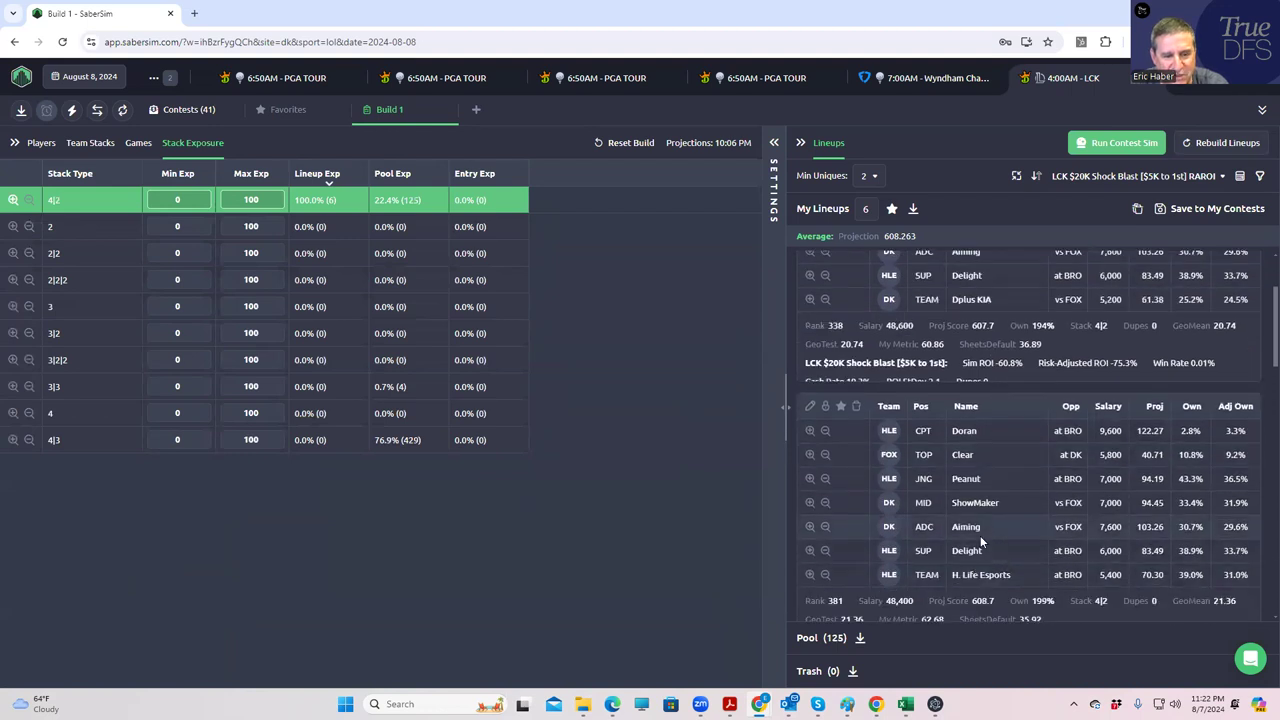
scroll(998, 532, "down", 3)
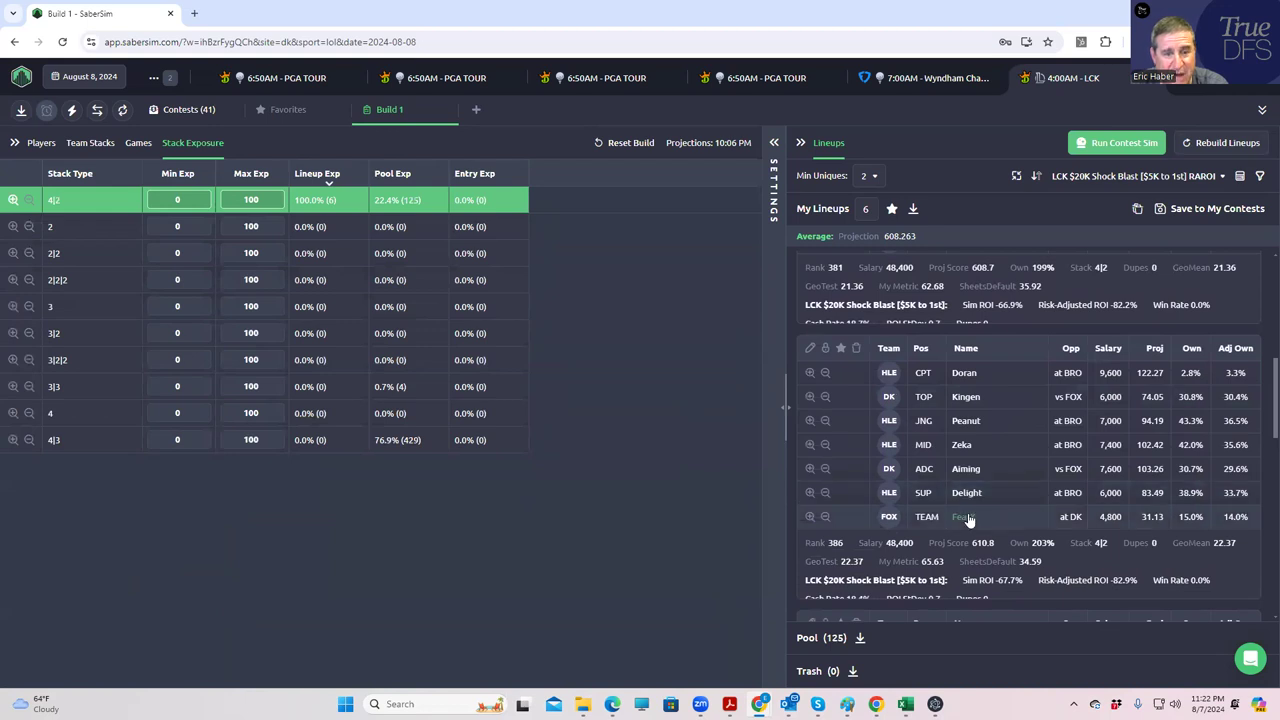
Scroll through the 4|2 lineups, then clear the 4|2 stack filter.
scroll(968, 518, "down", 1)
scroll(968, 518, "down", 1)
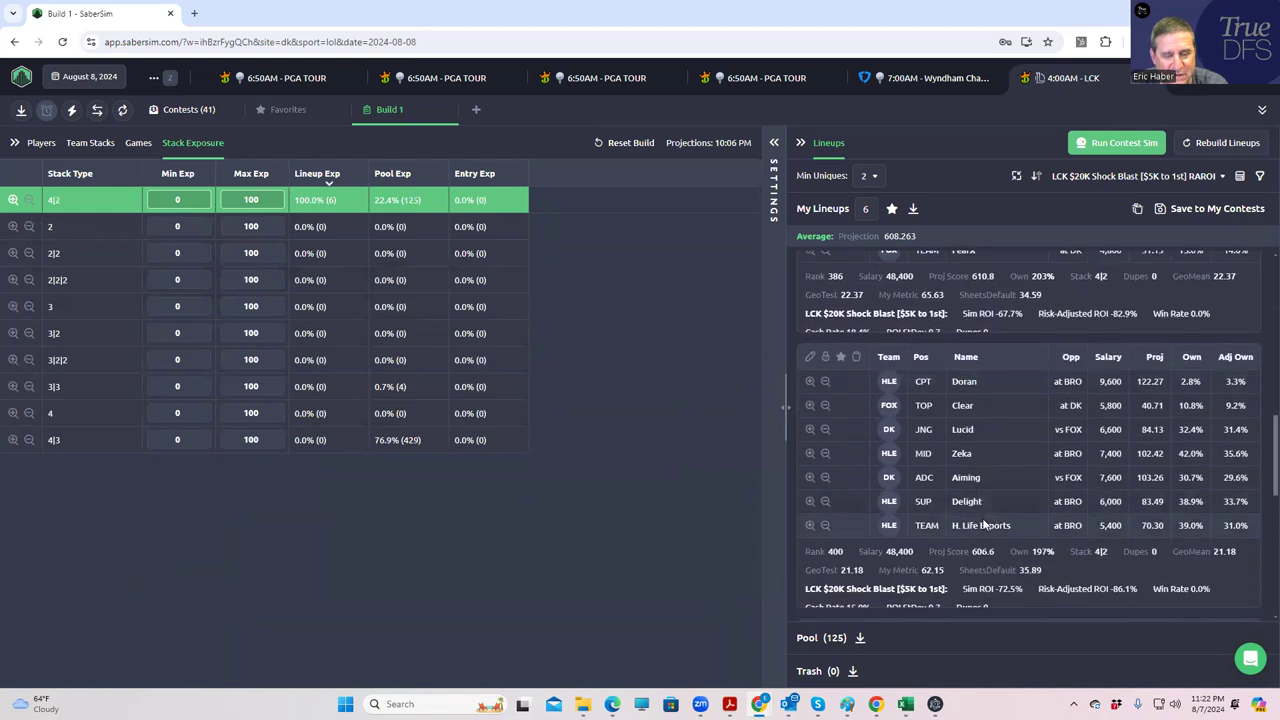
scroll(980, 533, "down", 1)
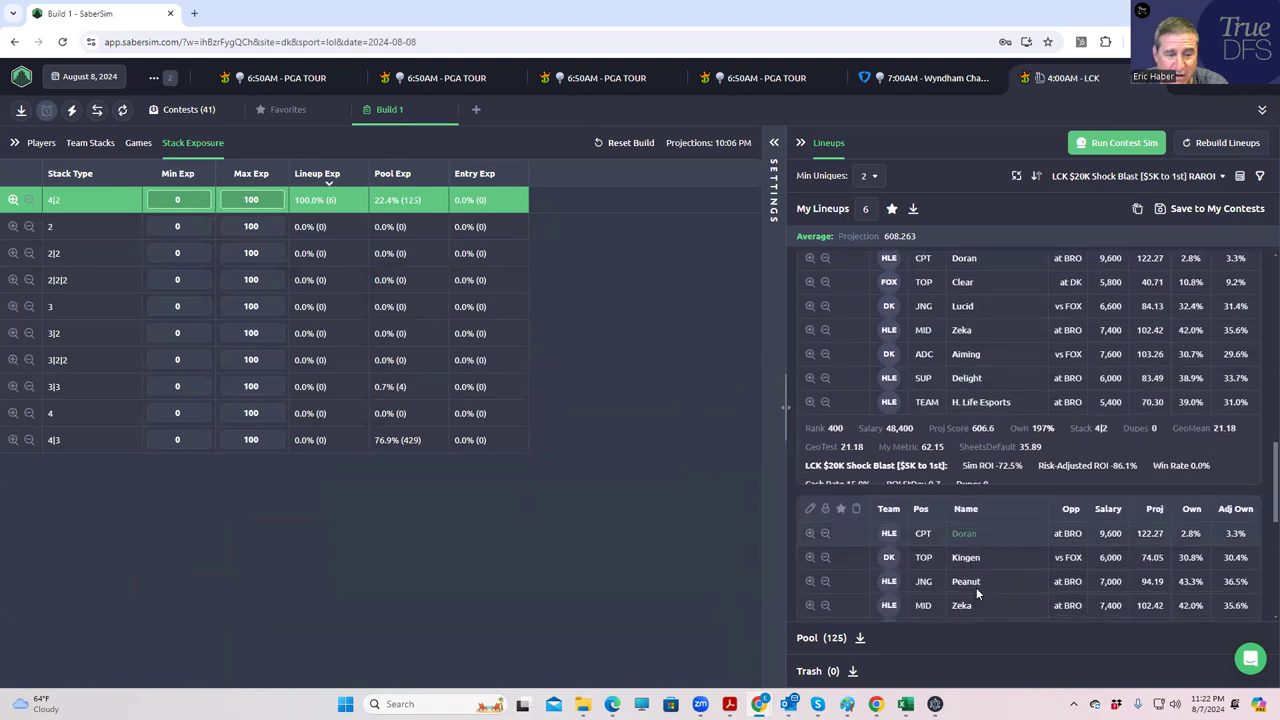
scroll(976, 587, "down", 1)
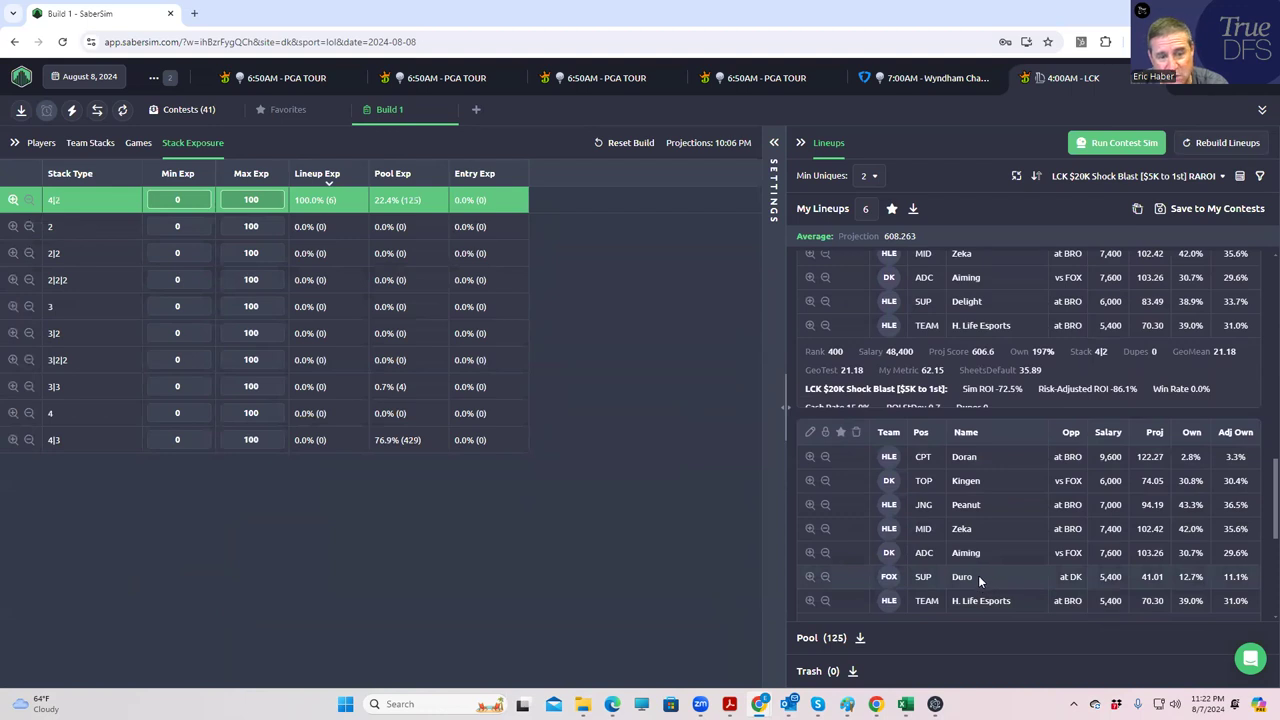
scroll(979, 580, "down", 3)
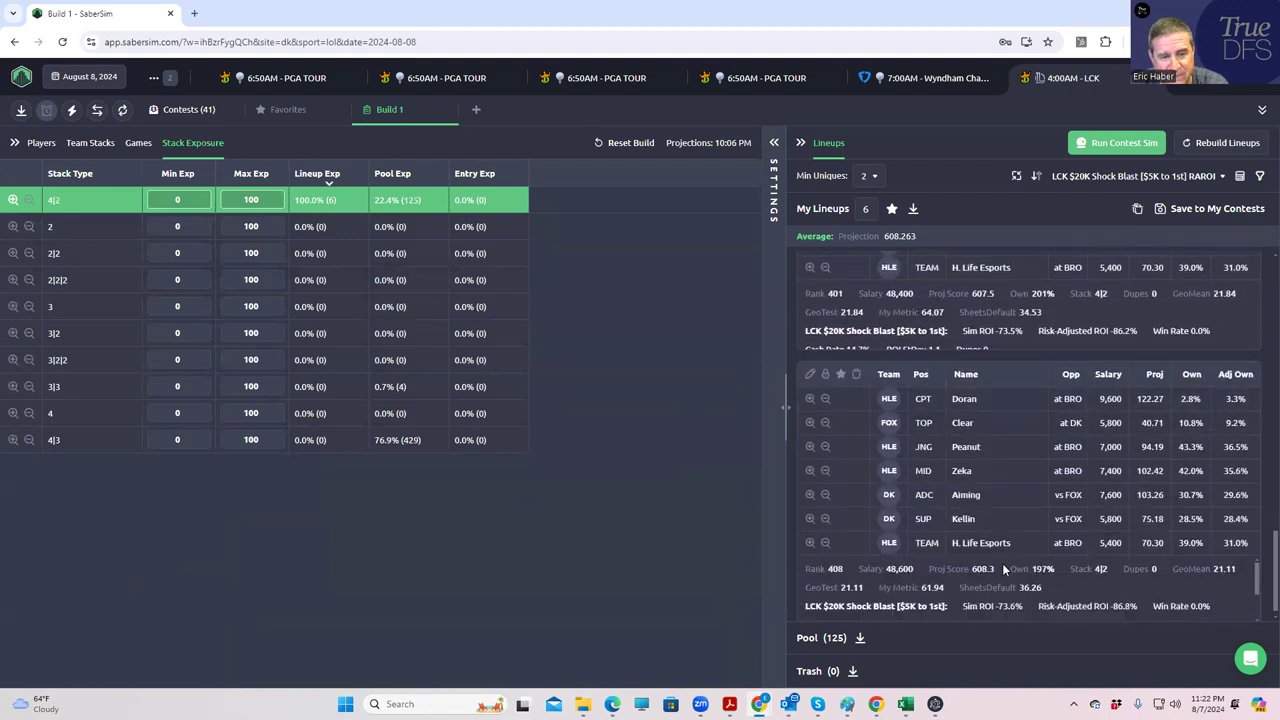
scroll(1004, 568, "down", 1)
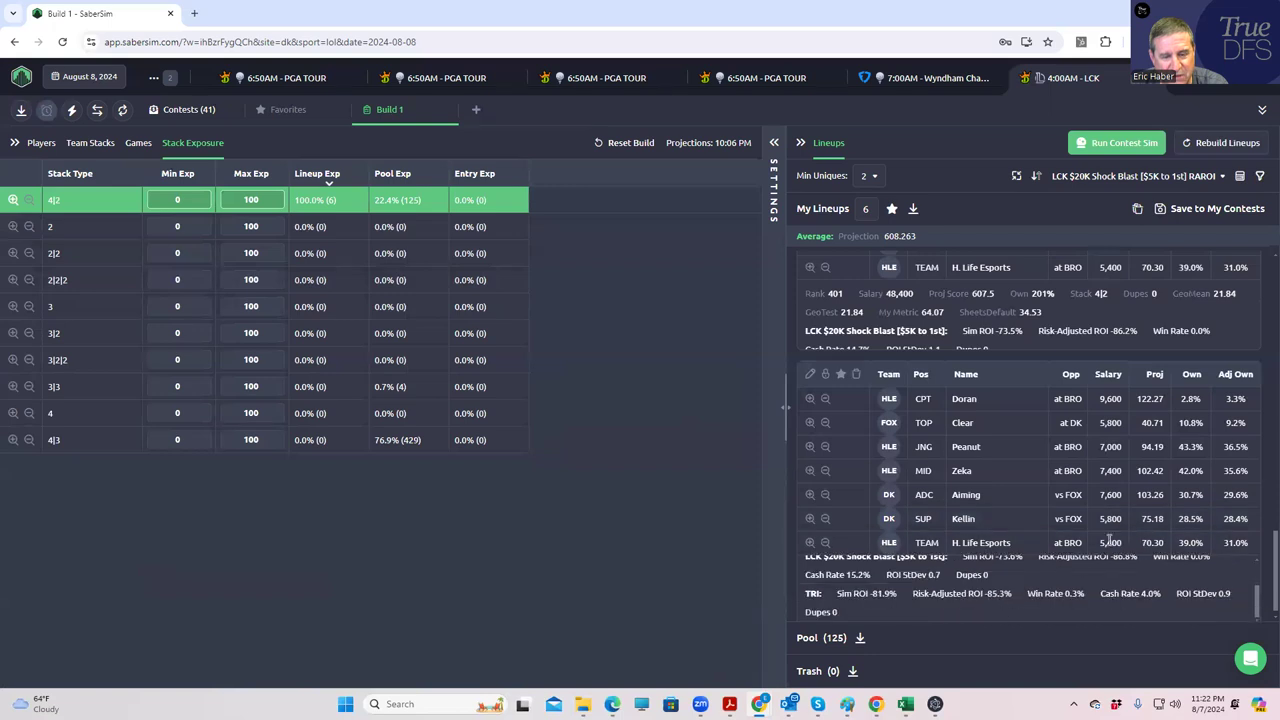
left_click_drag(1262, 549, 1264, 210)
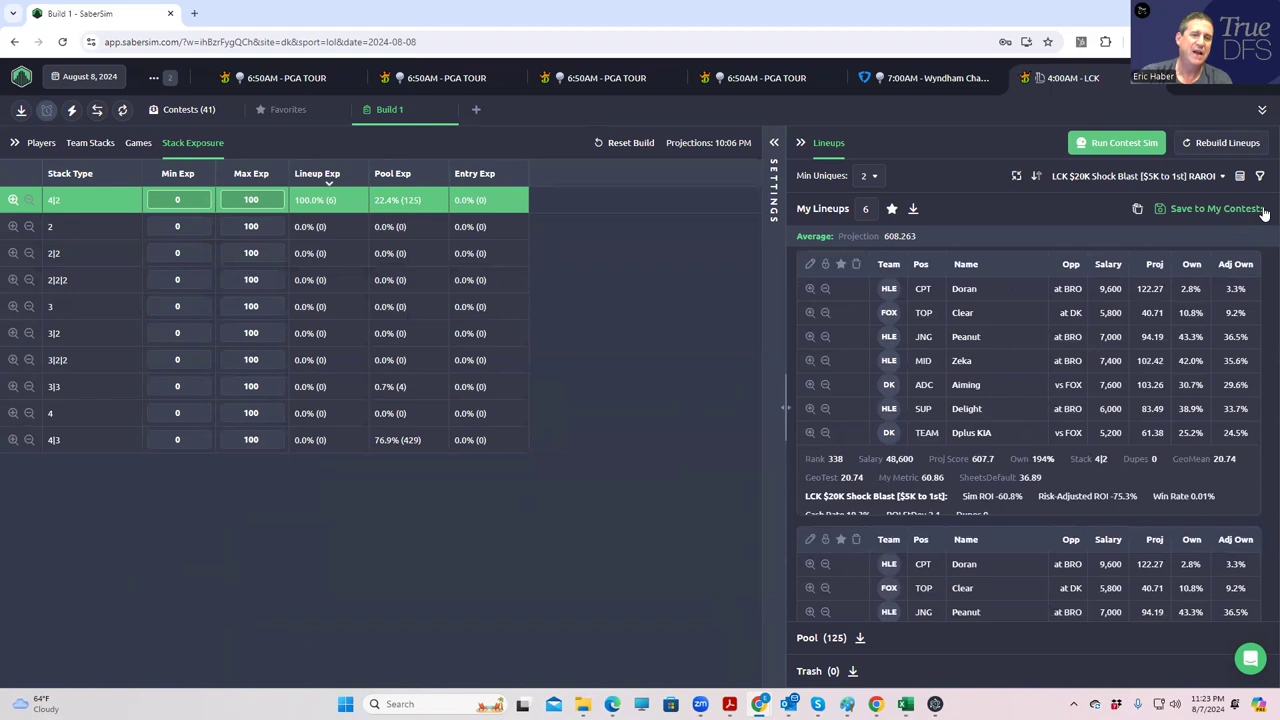
left_click(13, 203)
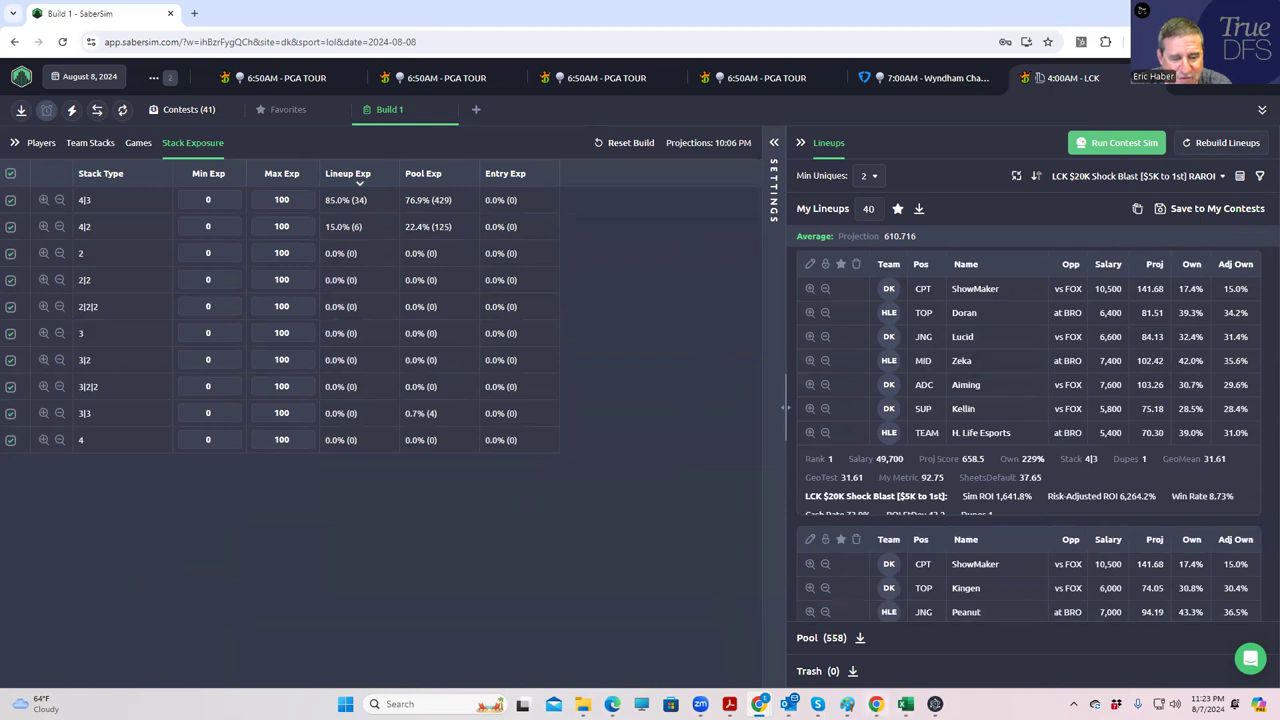
Check the GeoMean formula in cell H2 of the Excel workbook, then return to SaberSim.
mouse_move(905, 704)
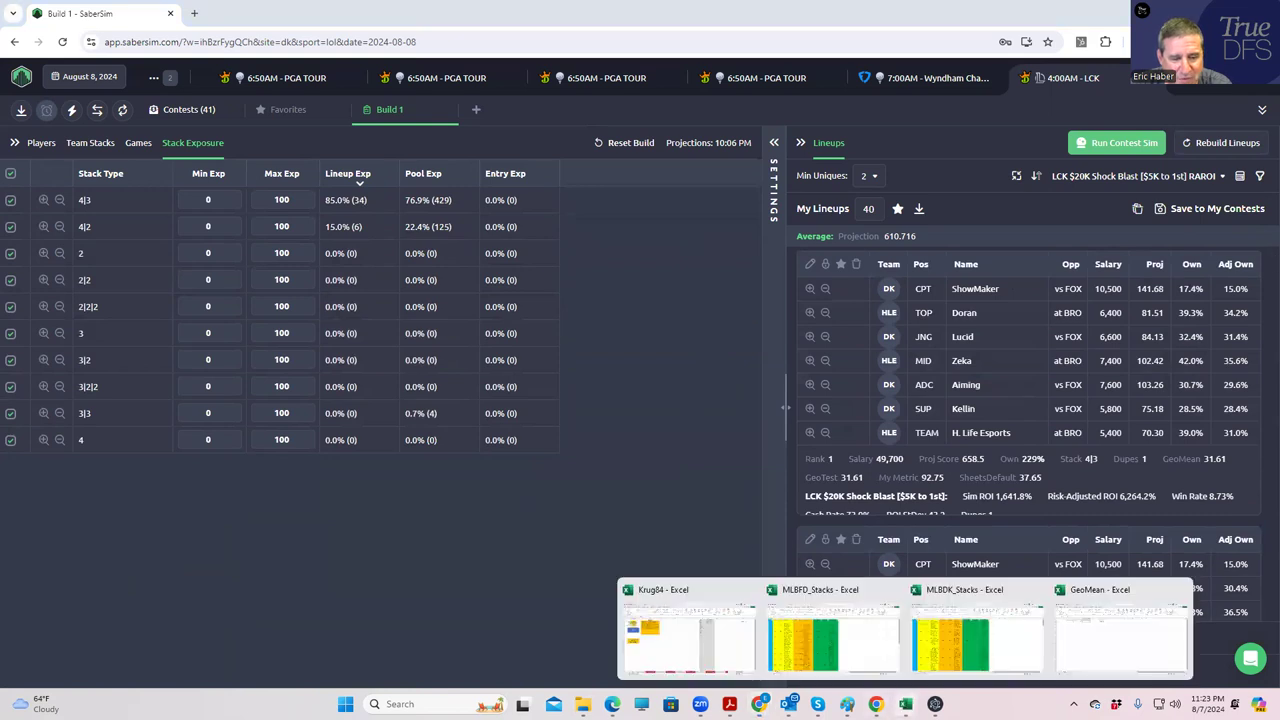
left_click(1088, 645)
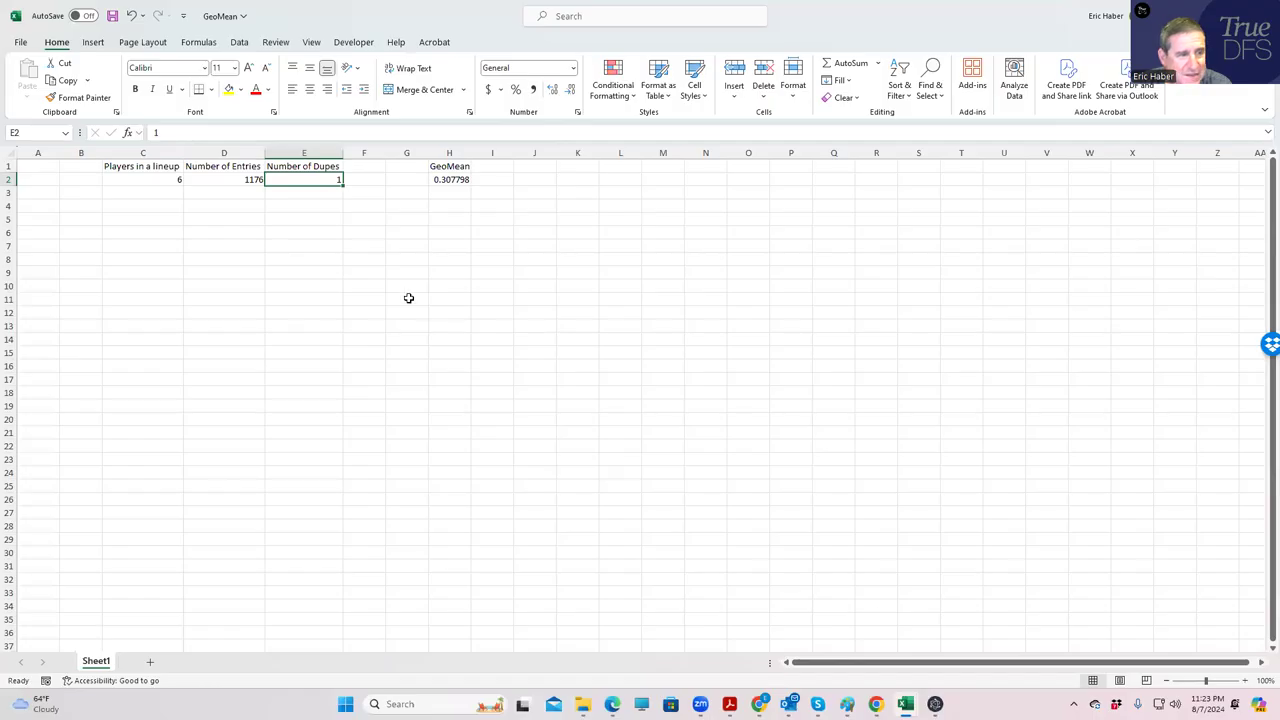
left_click(444, 180)
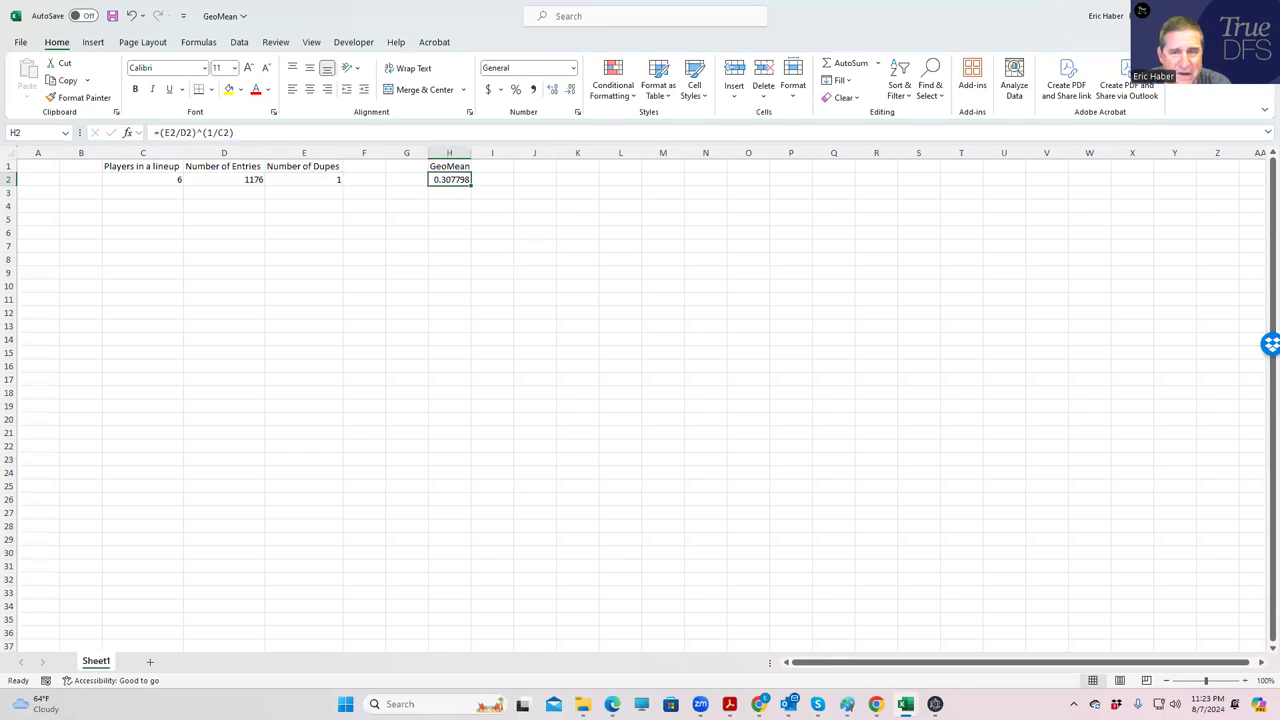
key("alt+Tab")
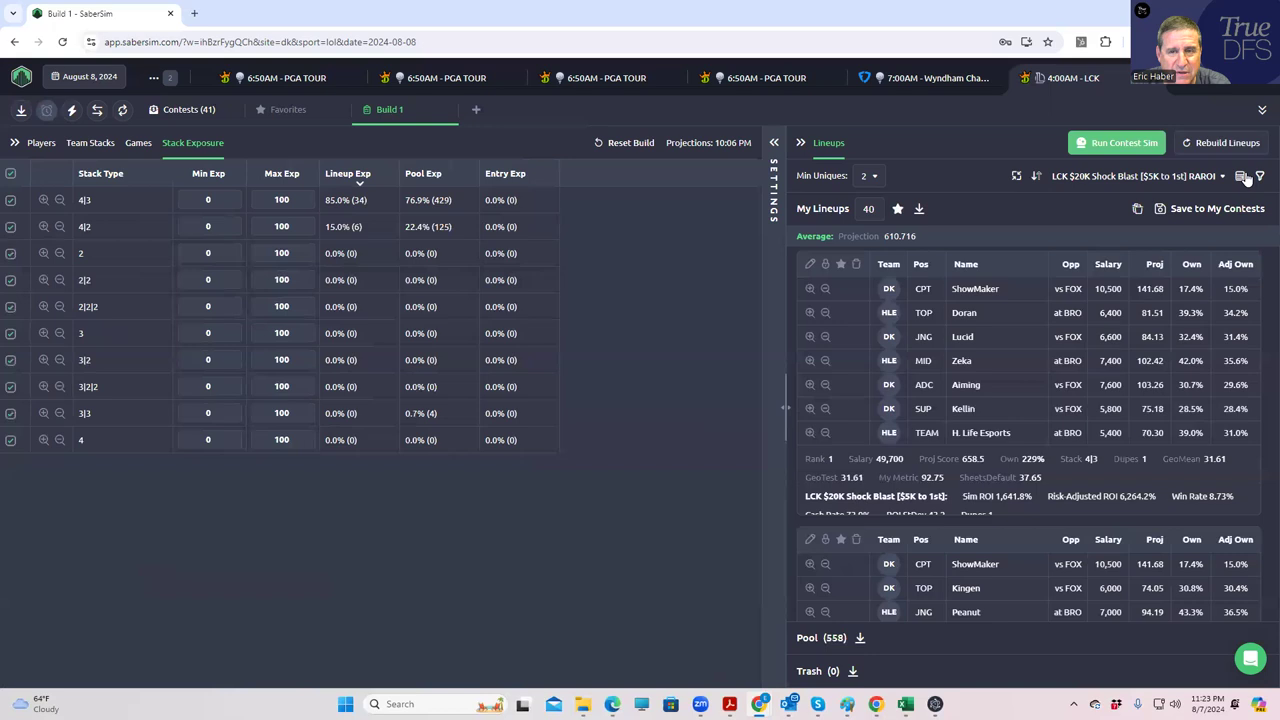
Add a pool filter on GeoMean less than 30.77, leaving 532 lineups pooled.
left_click(1259, 176)
left_click(808, 210)
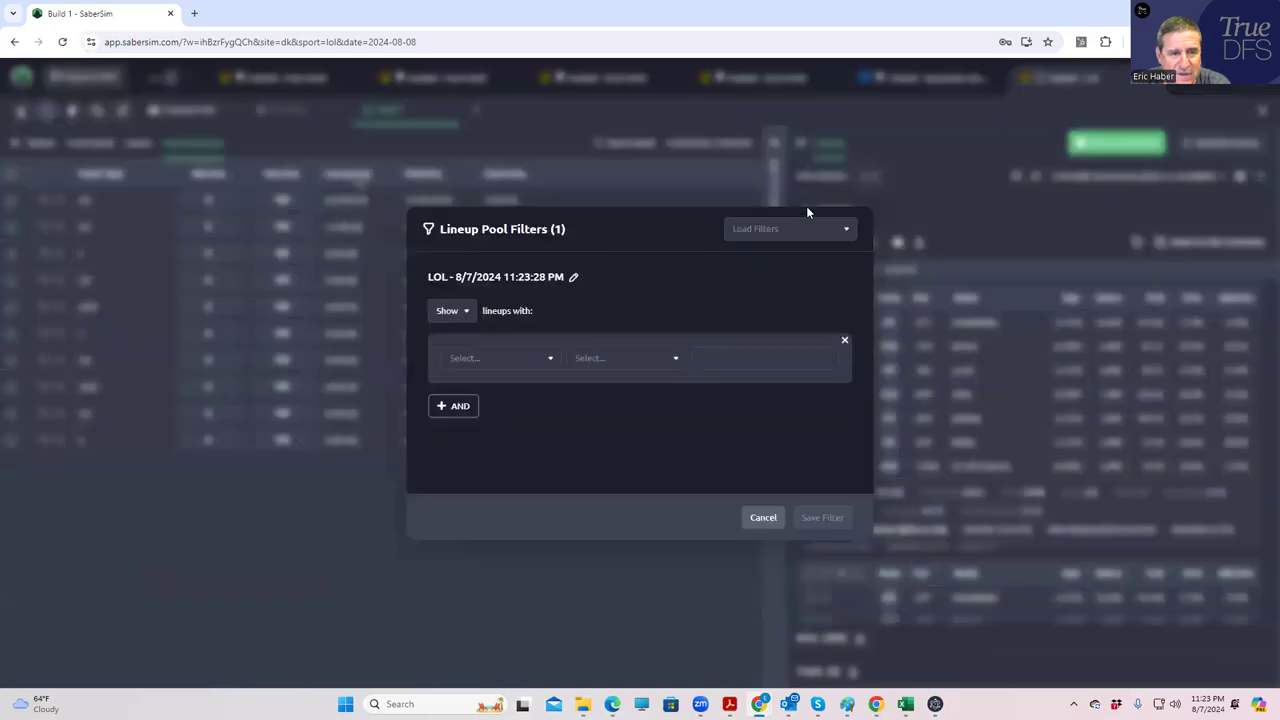
left_click(500, 357)
left_click(488, 577)
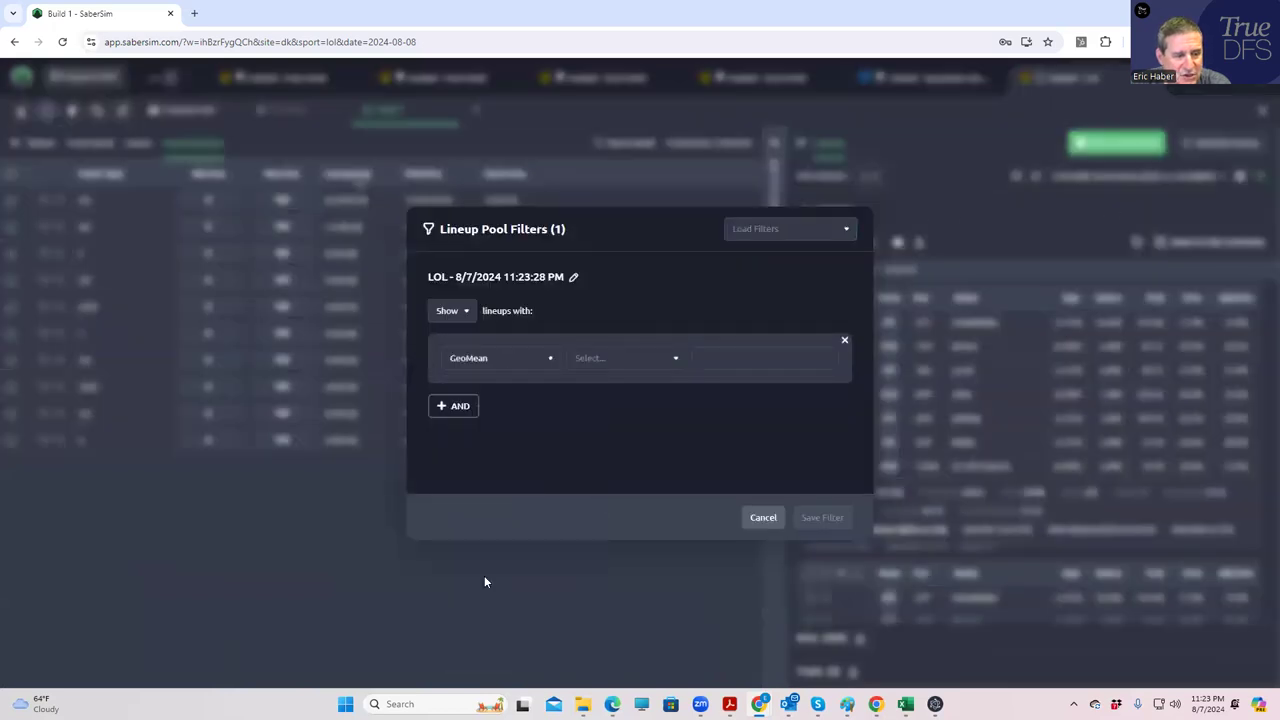
left_click(600, 373)
left_click(606, 414)
left_click(720, 358)
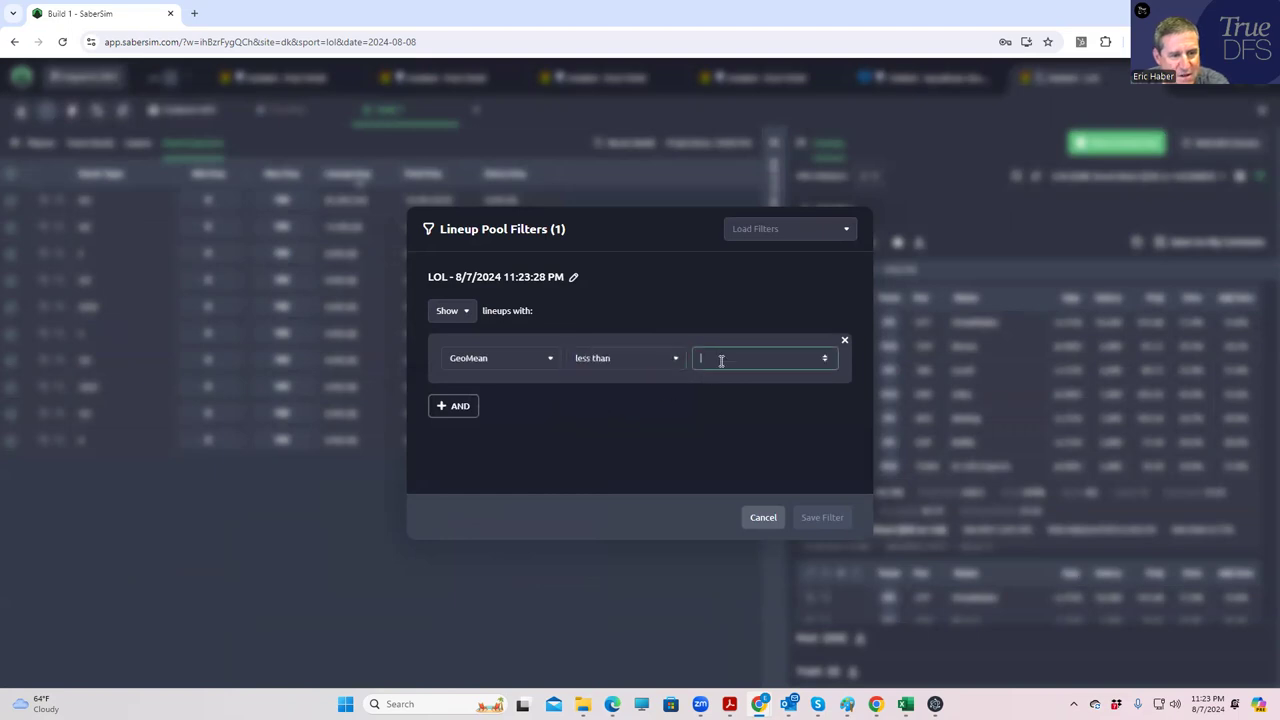
type("30")
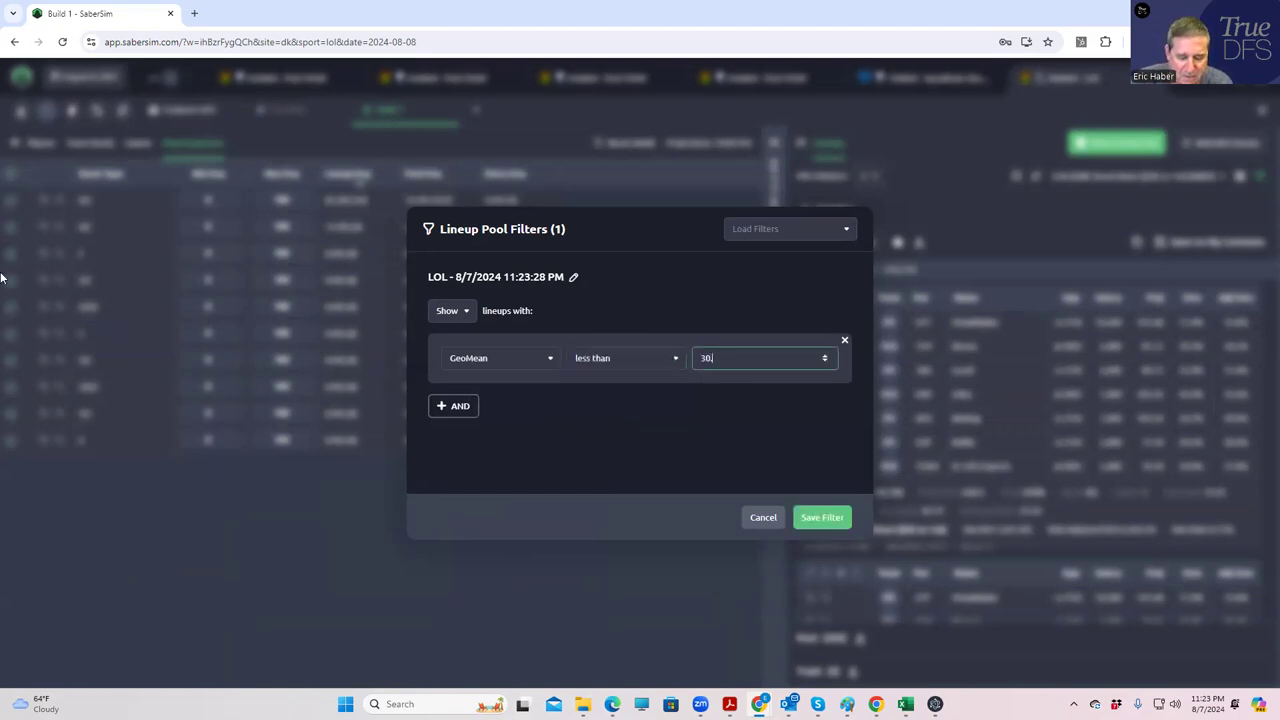
type(".77")
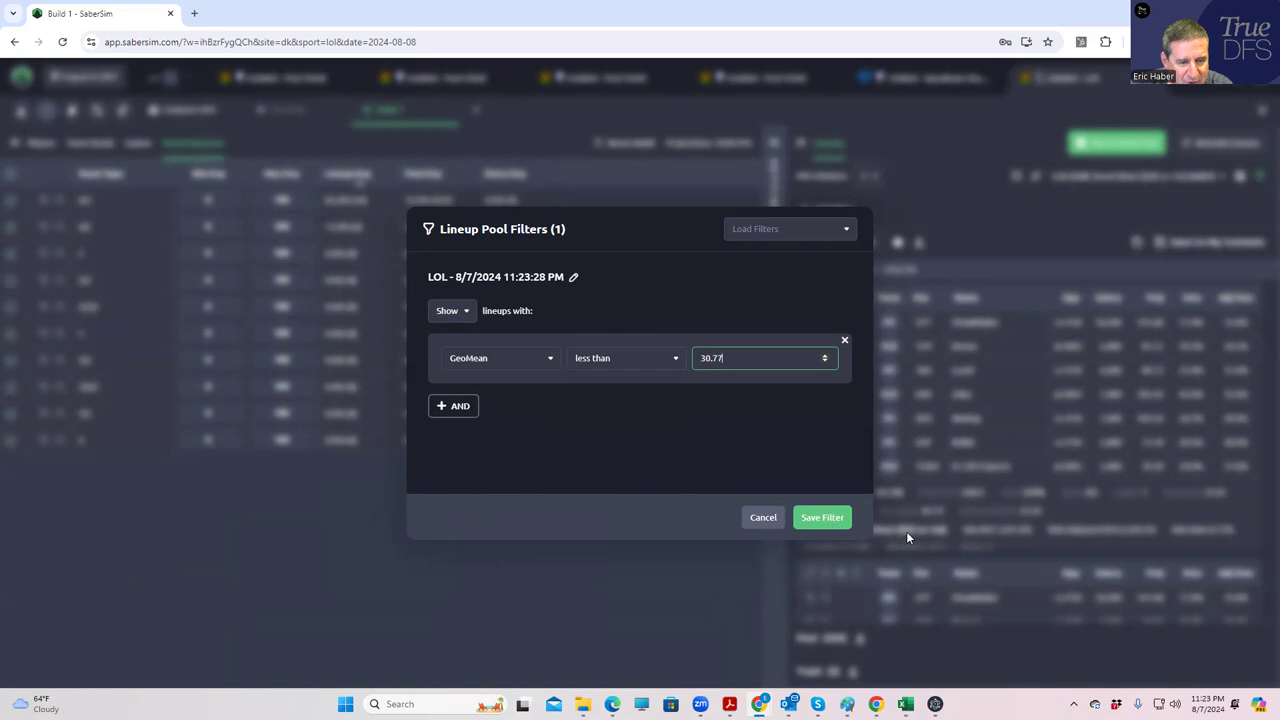
left_click(837, 520)
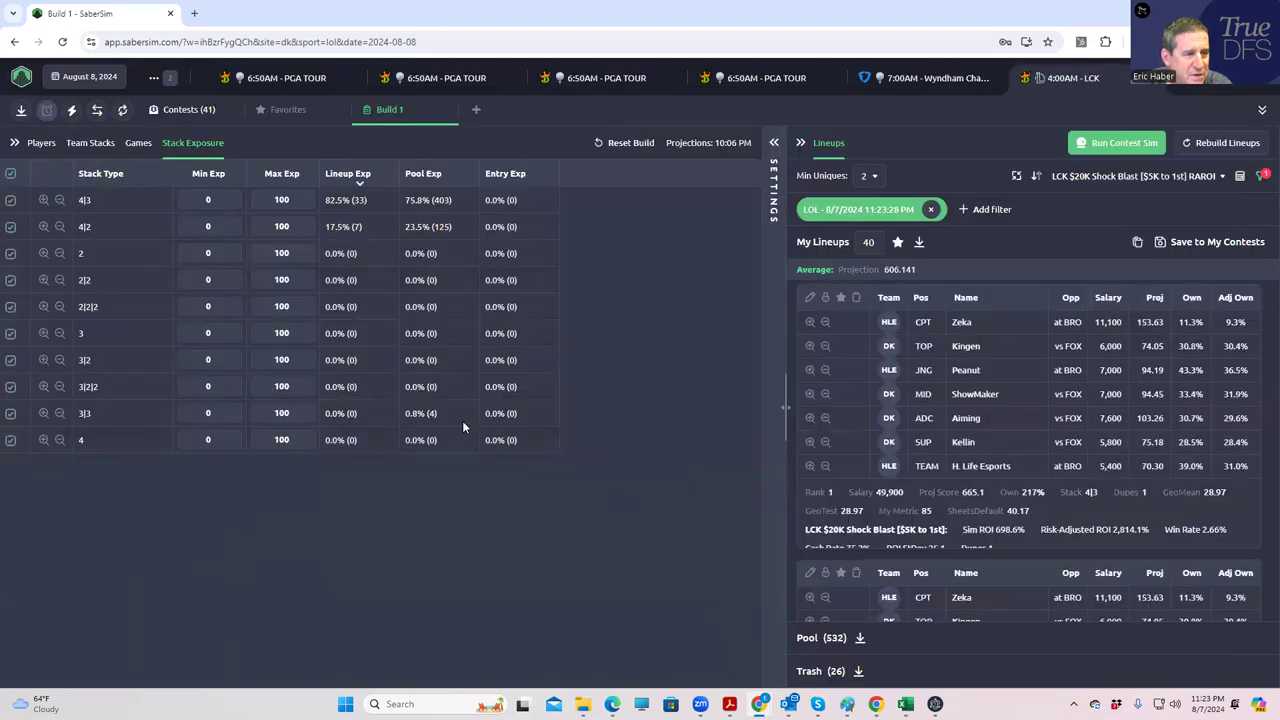
Show team stacks exposure and view the LCK $20K Shock Blast contest sim details.
left_click(88, 143)
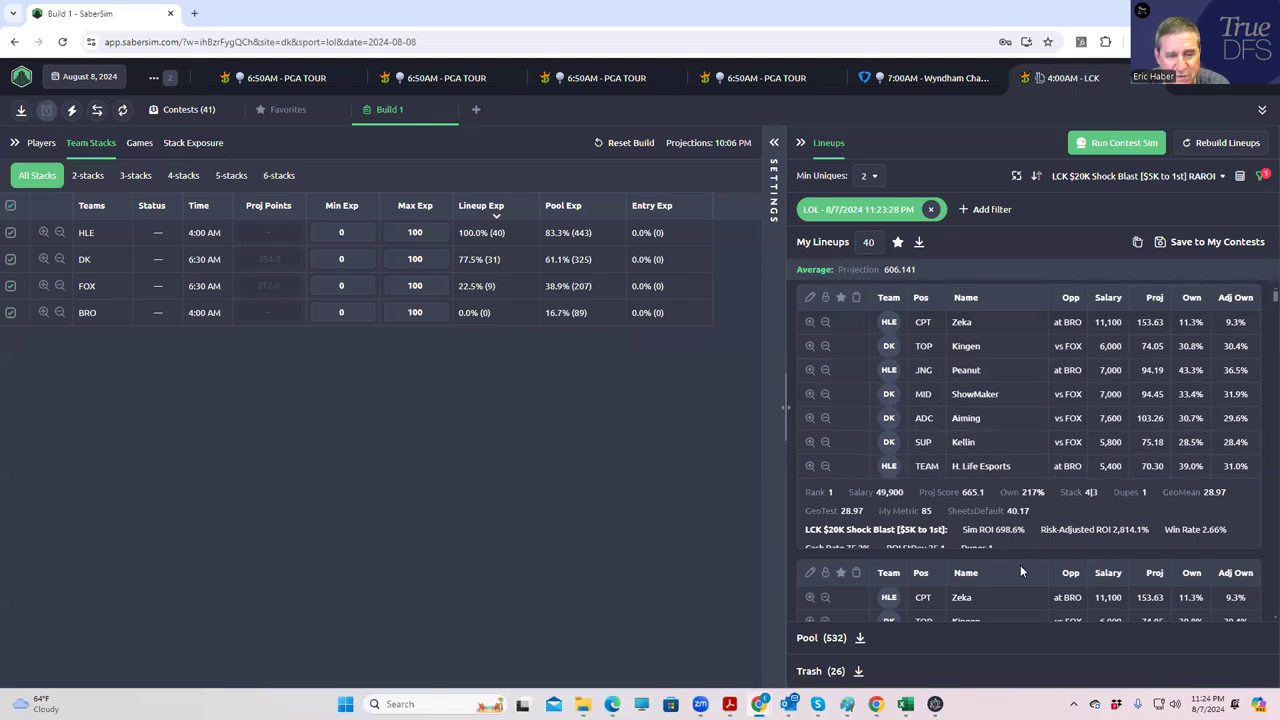
scroll(1020, 565, "down", 2)
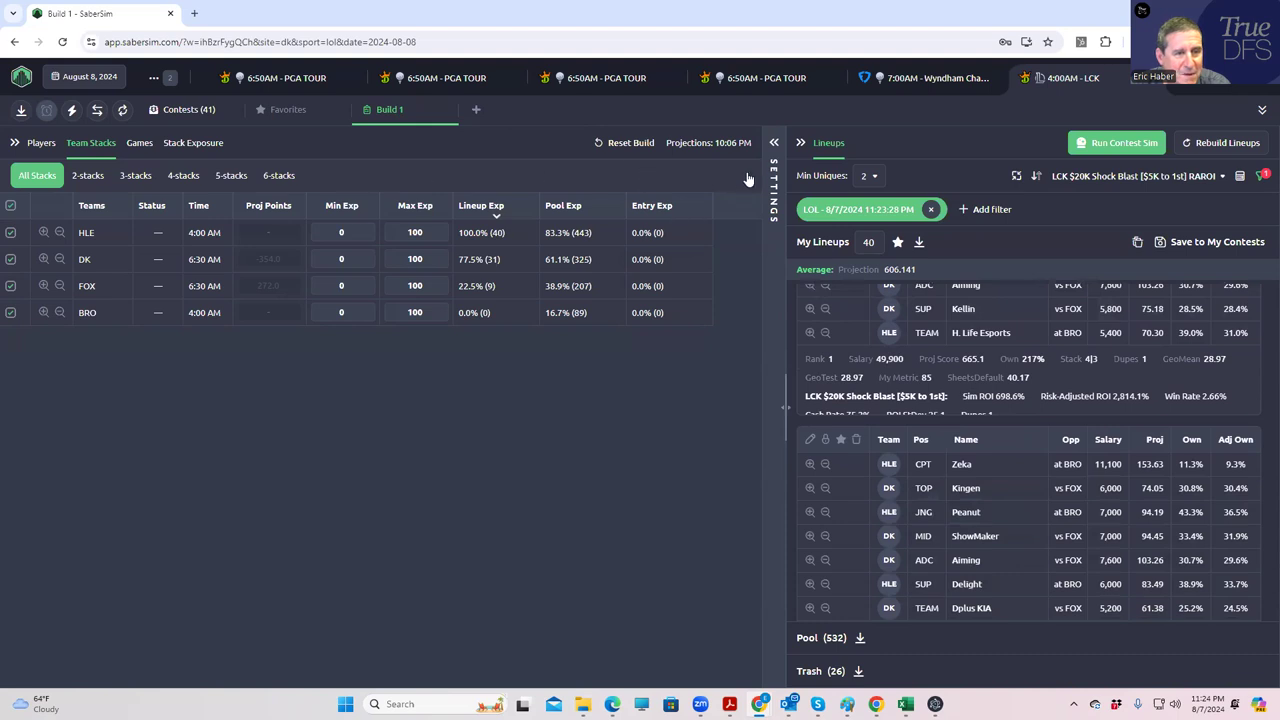
left_click(774, 143)
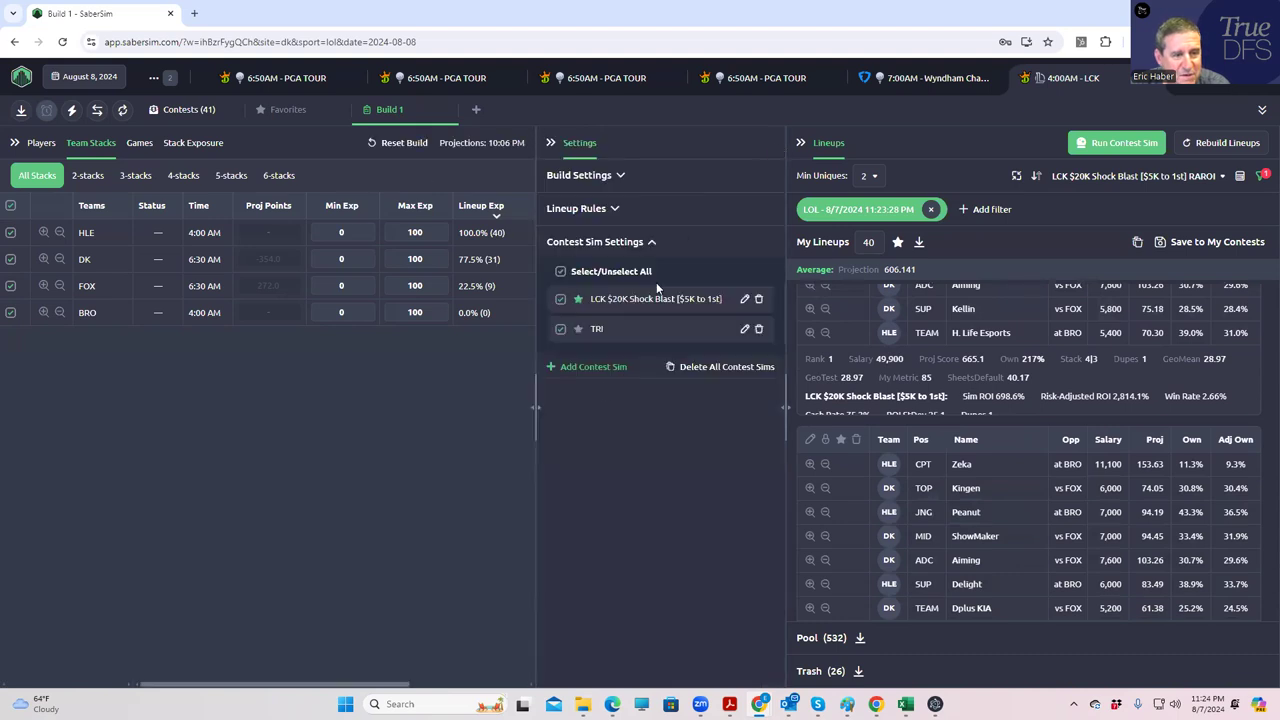
left_click(744, 300)
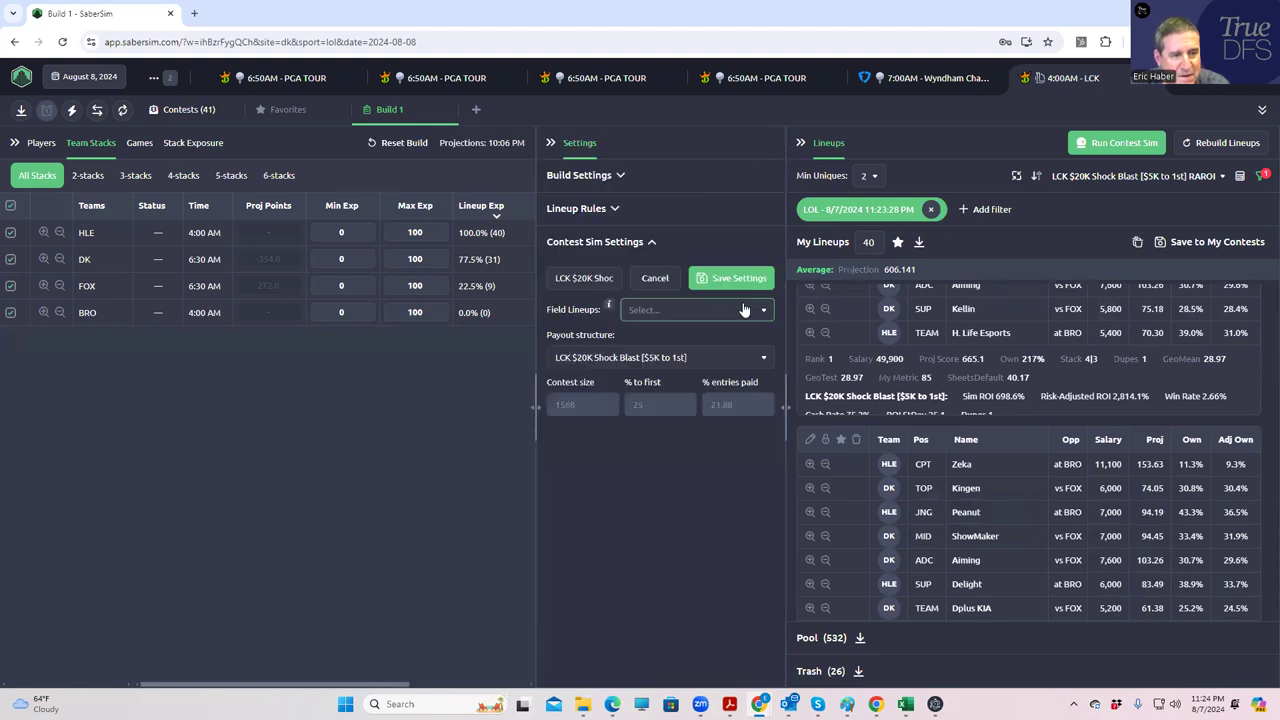
Switch to the GeoMean workbook and start editing the Number of Entries cell.
mouse_move(905, 704)
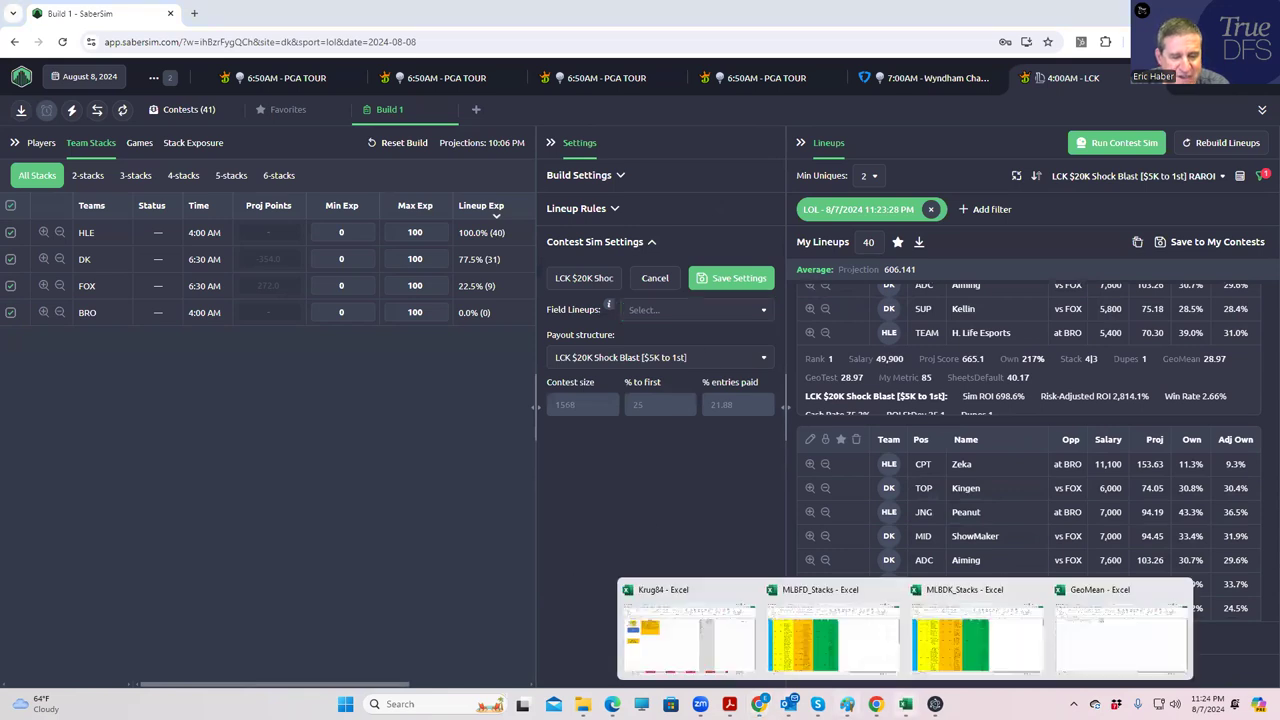
left_click(1094, 654)
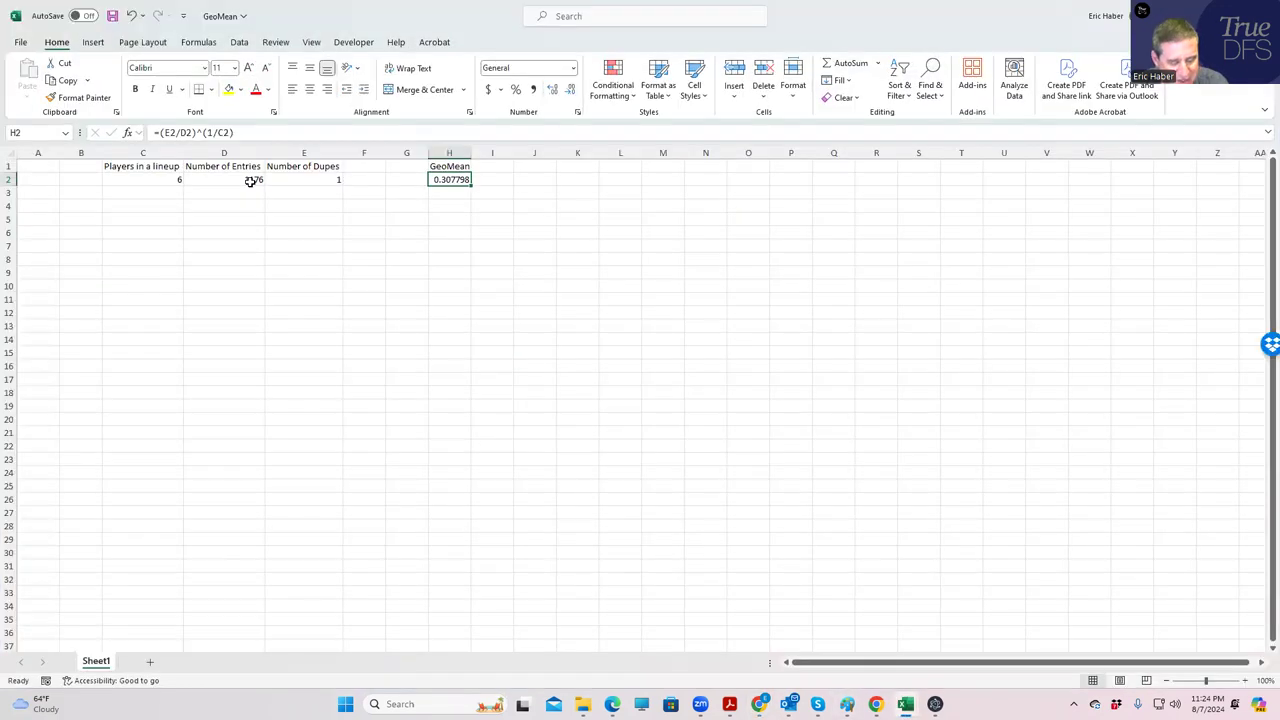
left_click(250, 181)
Enter 1569 as the Number of Entries in the Excel GeoMean sheet.
type("1569")
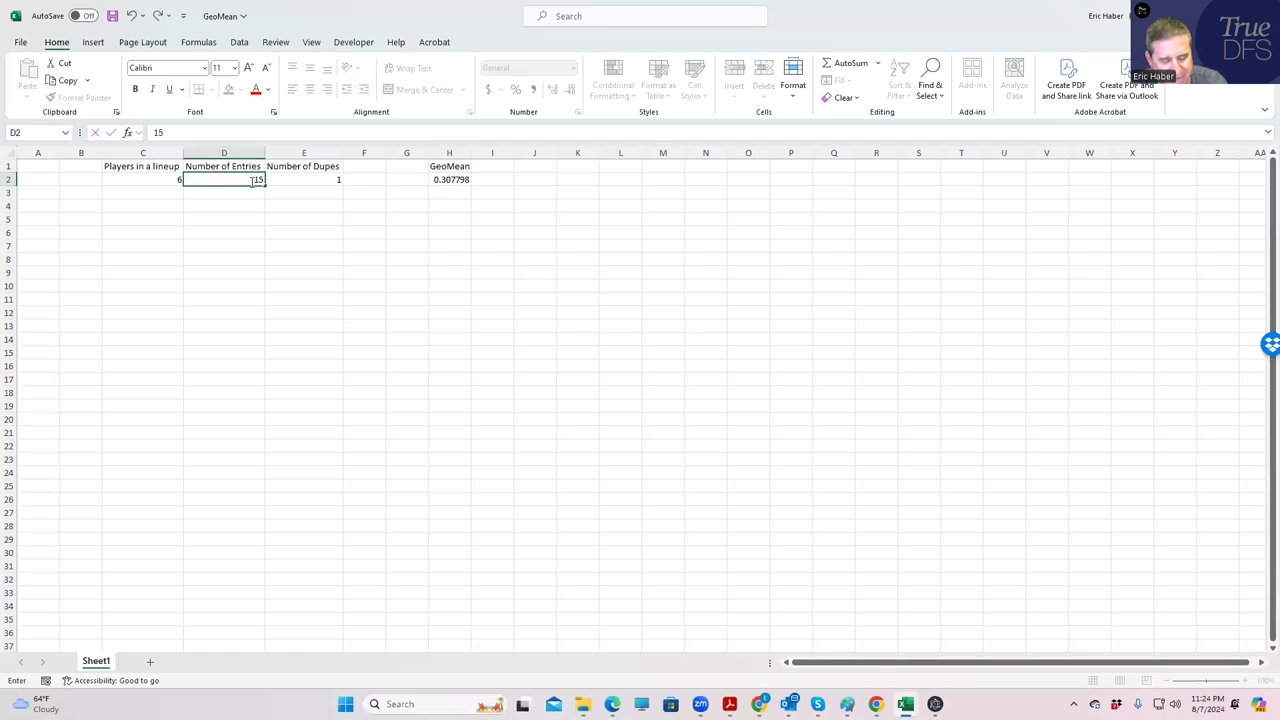
left_click(368, 278)
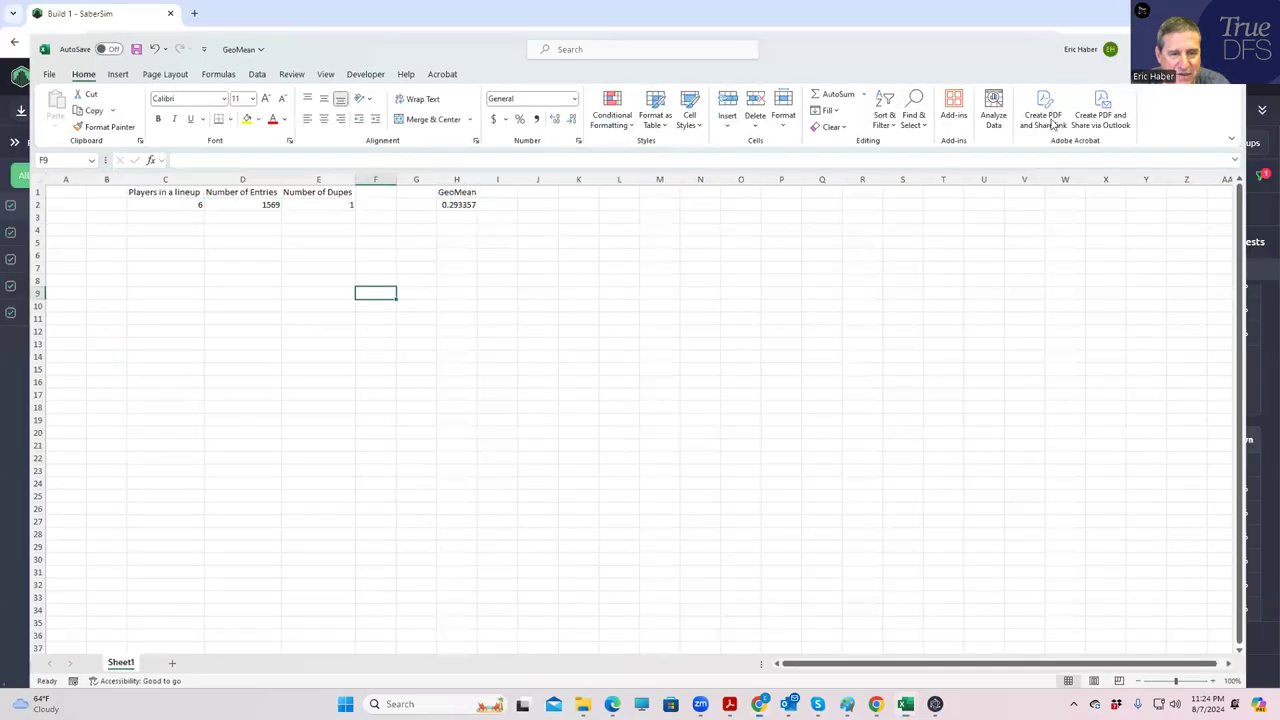
key("alt+Tab")
Change the GeoMean pool filter threshold from 30.77 to 29.3.
left_click(865, 212)
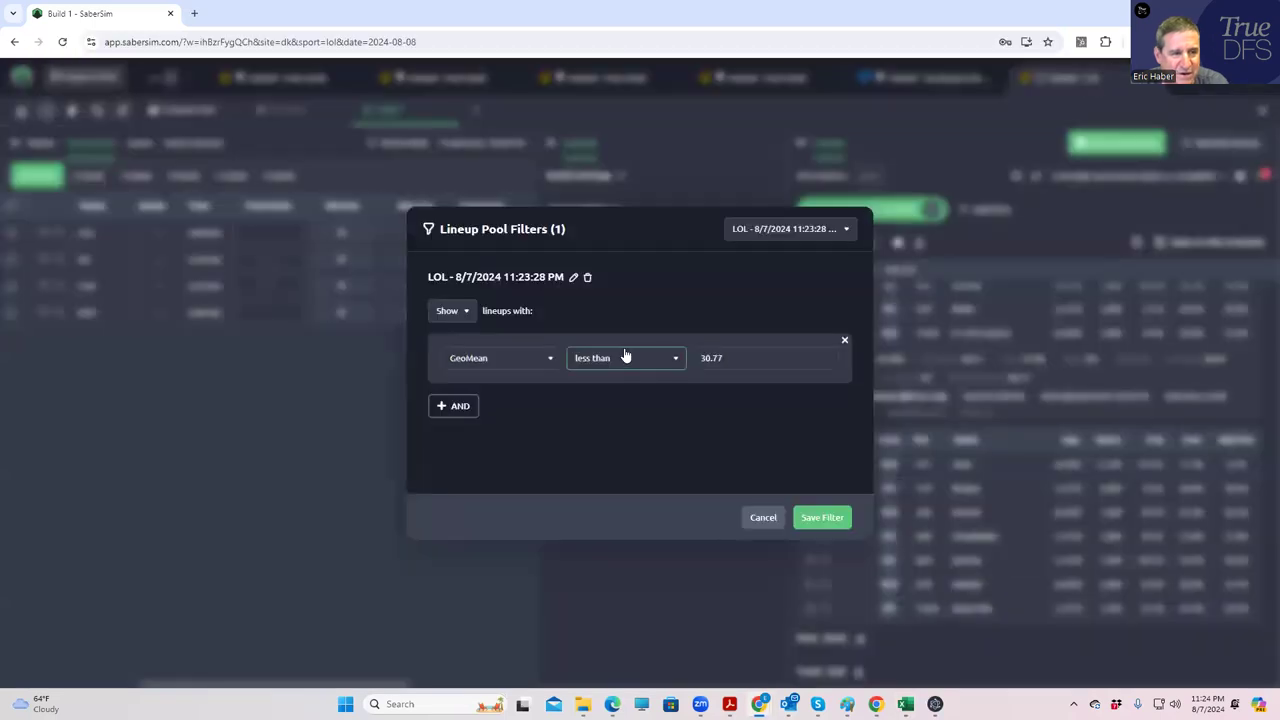
left_click(710, 358)
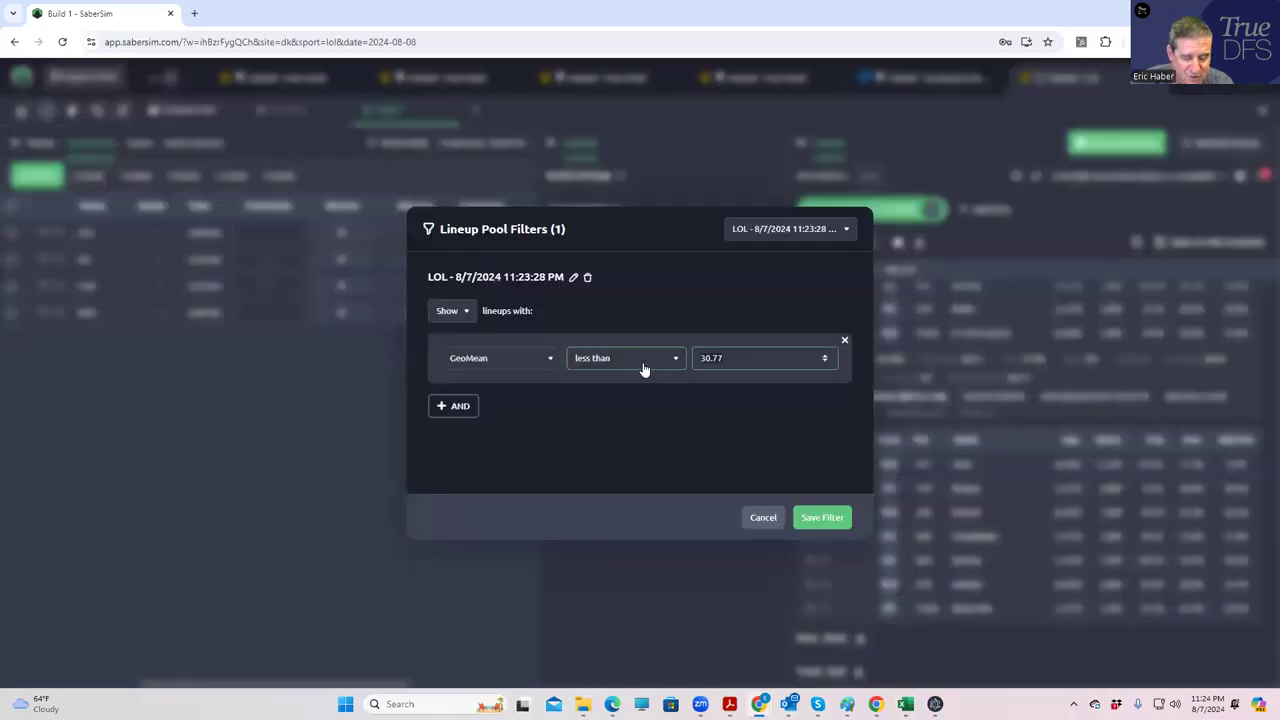
key("ctrl+a")
type("29.3")
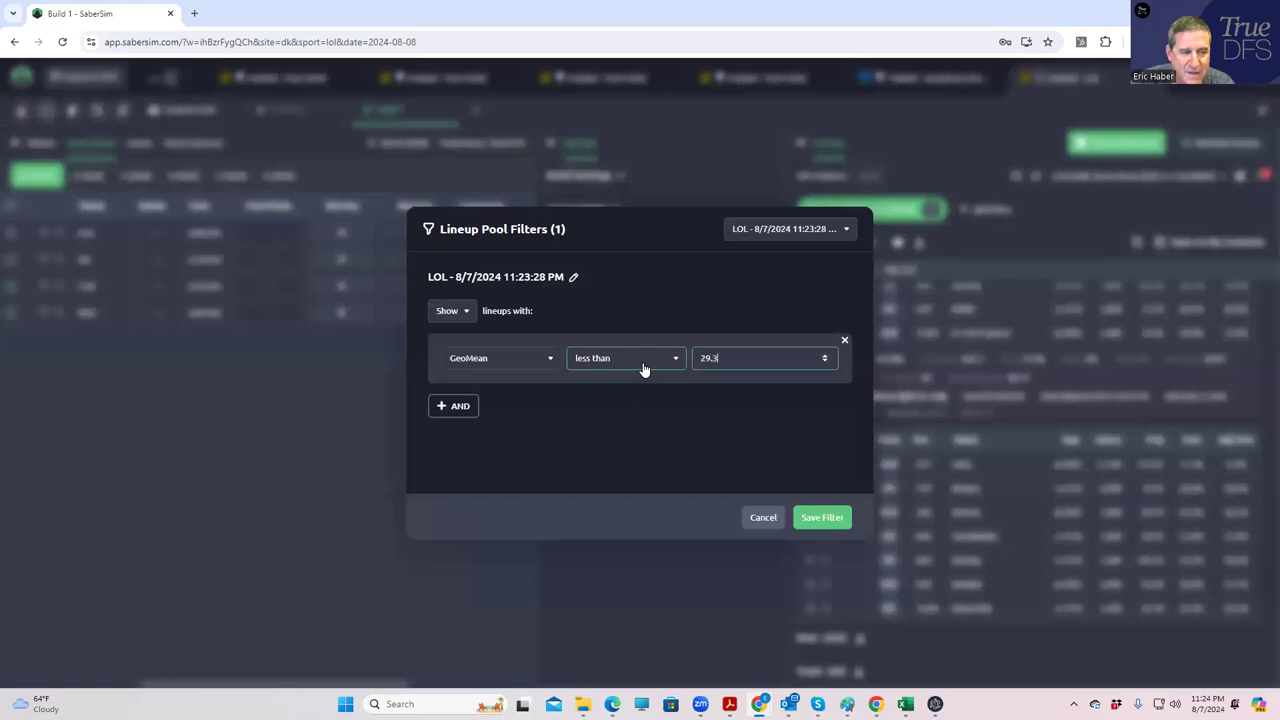
left_click(813, 518)
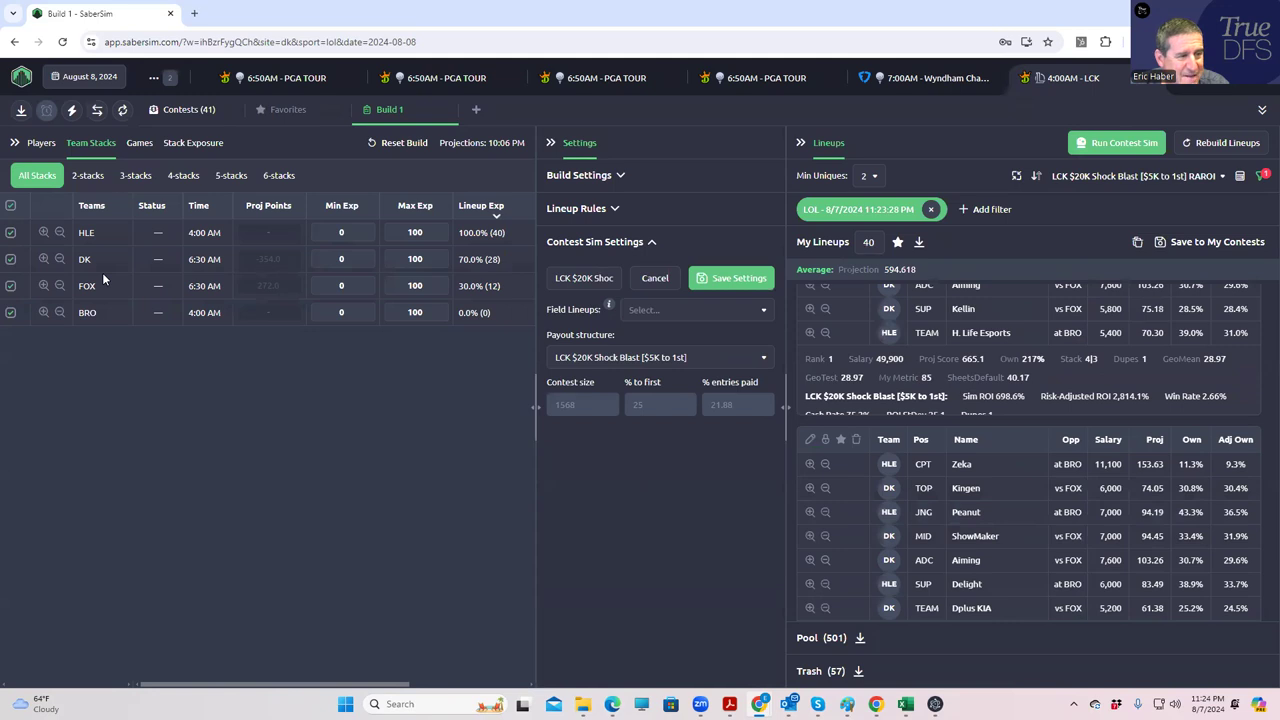
Review stack-type exposure and team stack exposure narrowed to 4-stacks.
left_click(193, 143)
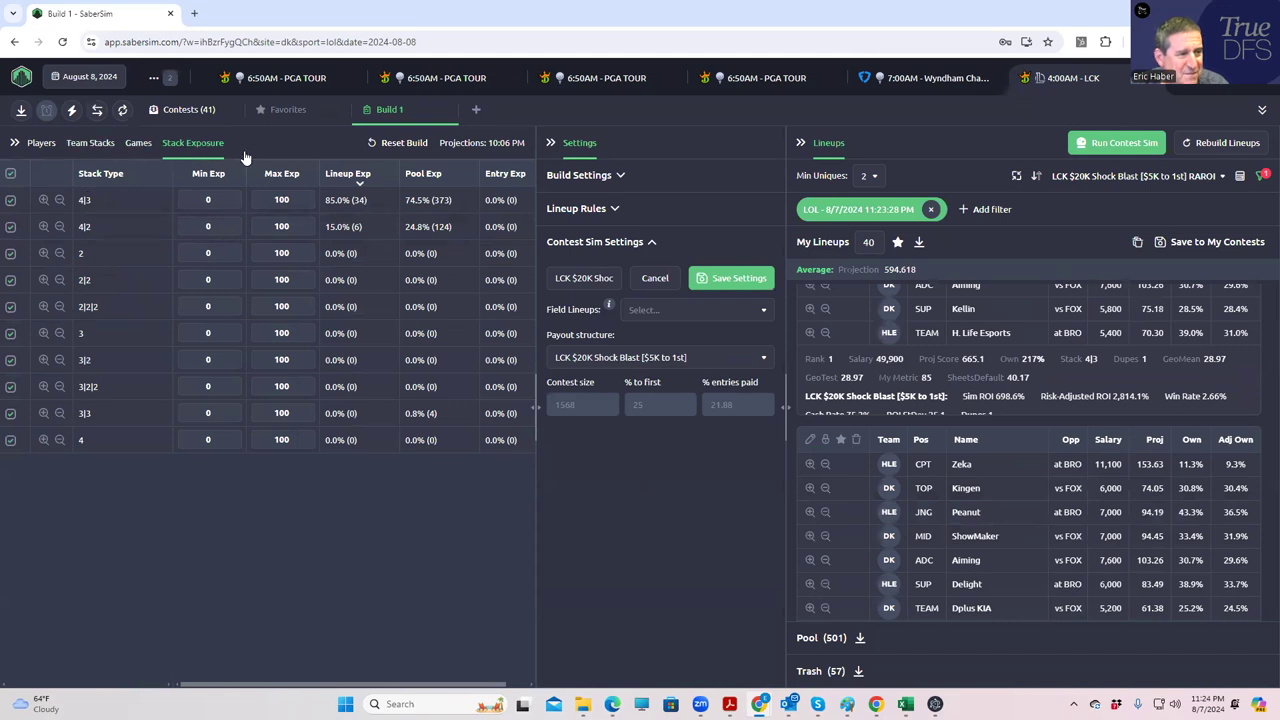
left_click(91, 145)
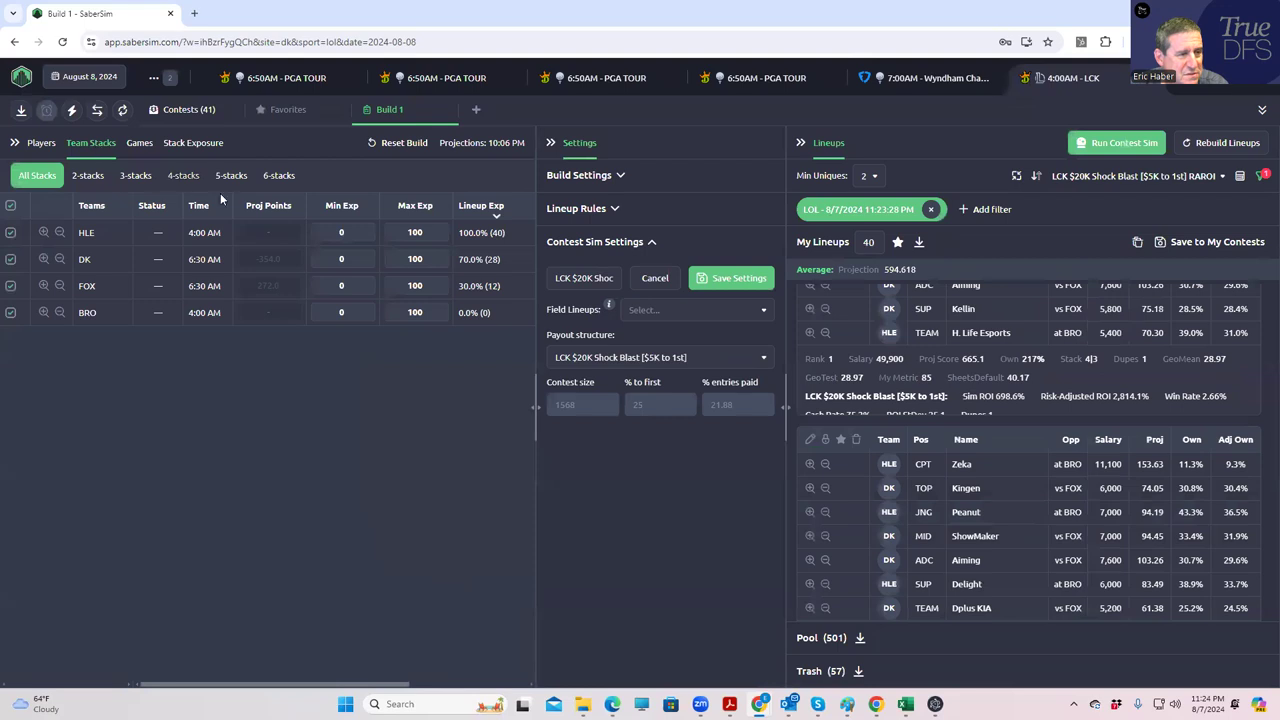
left_click(190, 178)
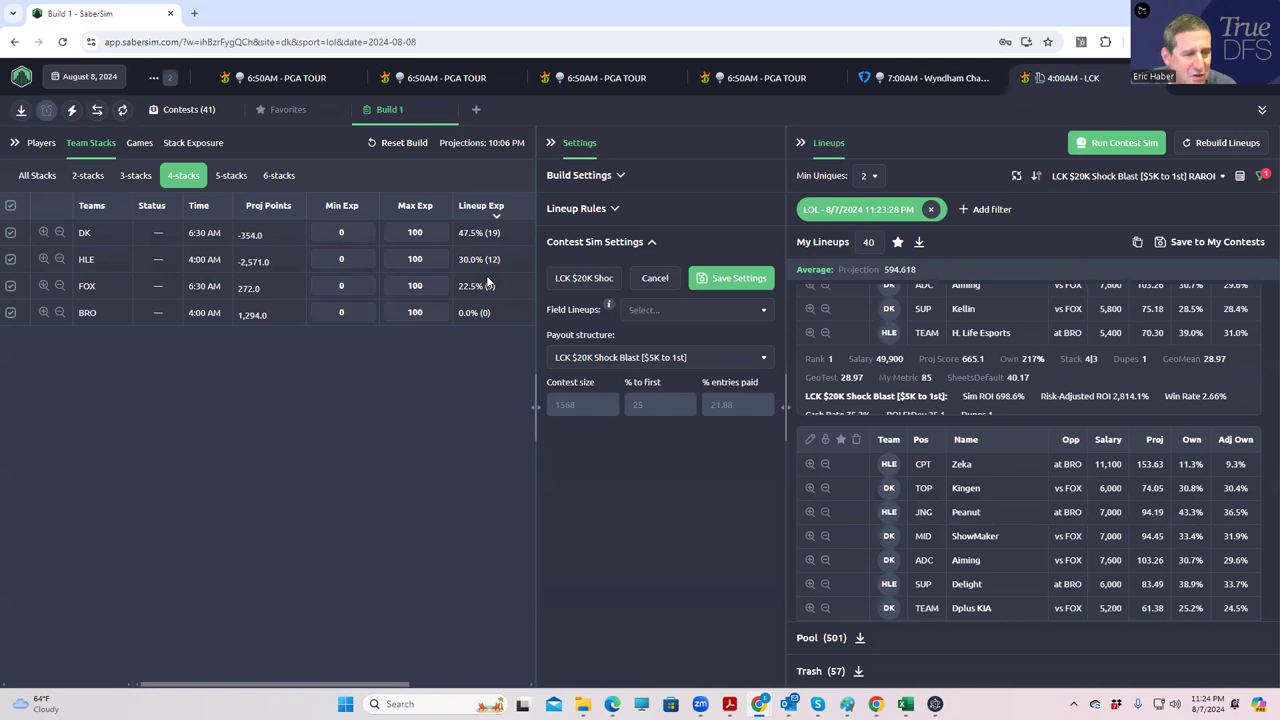
scroll(905, 470, "up", 3)
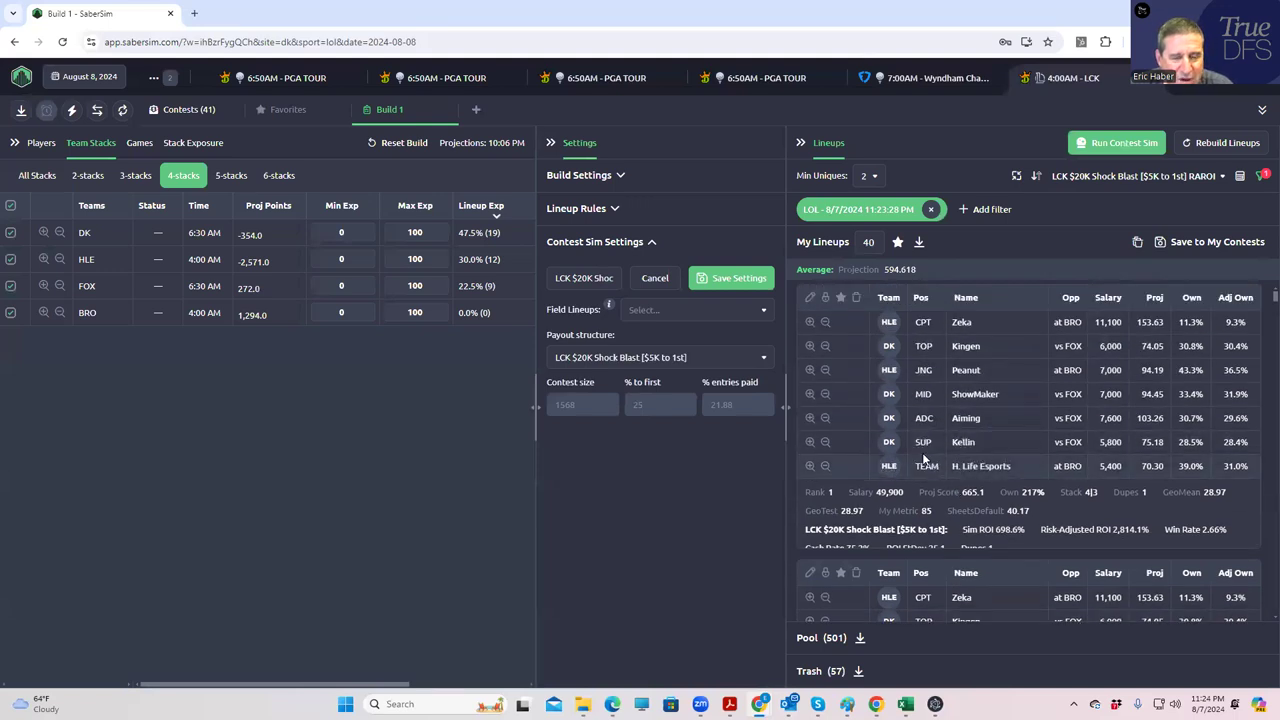
Return to the captain player list and scroll the CPT table sideways.
left_click(42, 143)
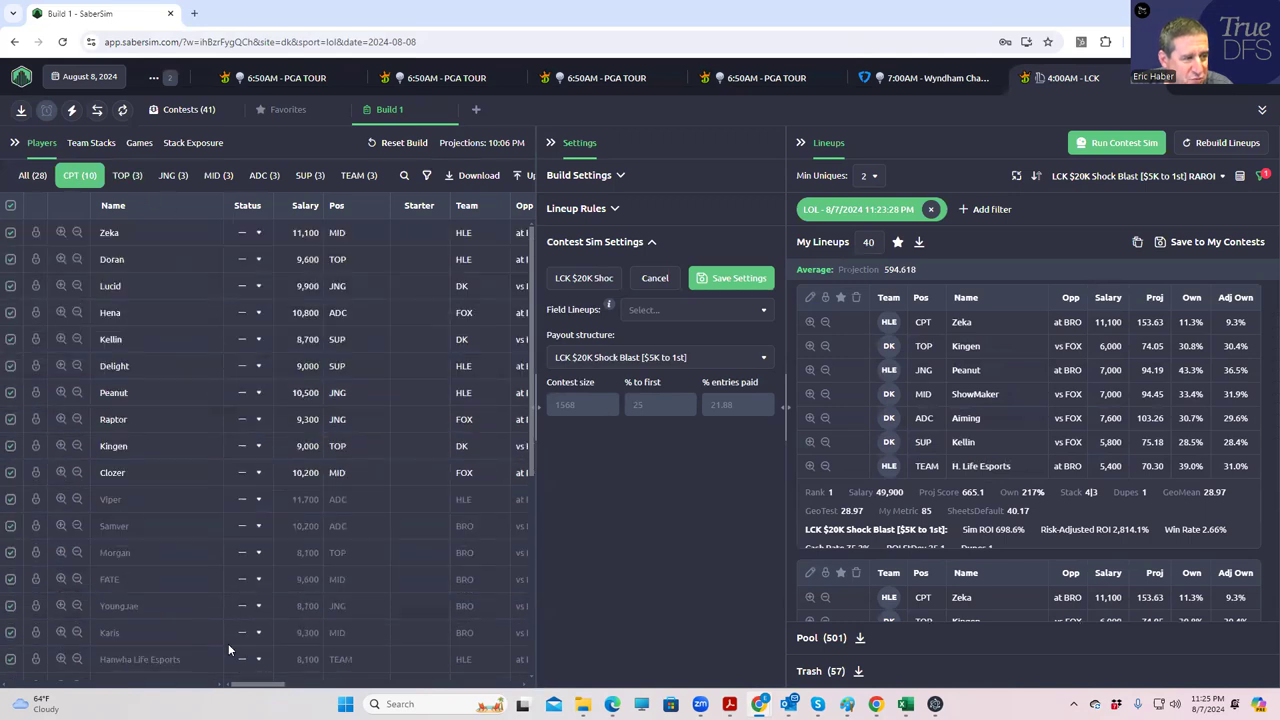
left_click_drag(261, 686, 180, 681)
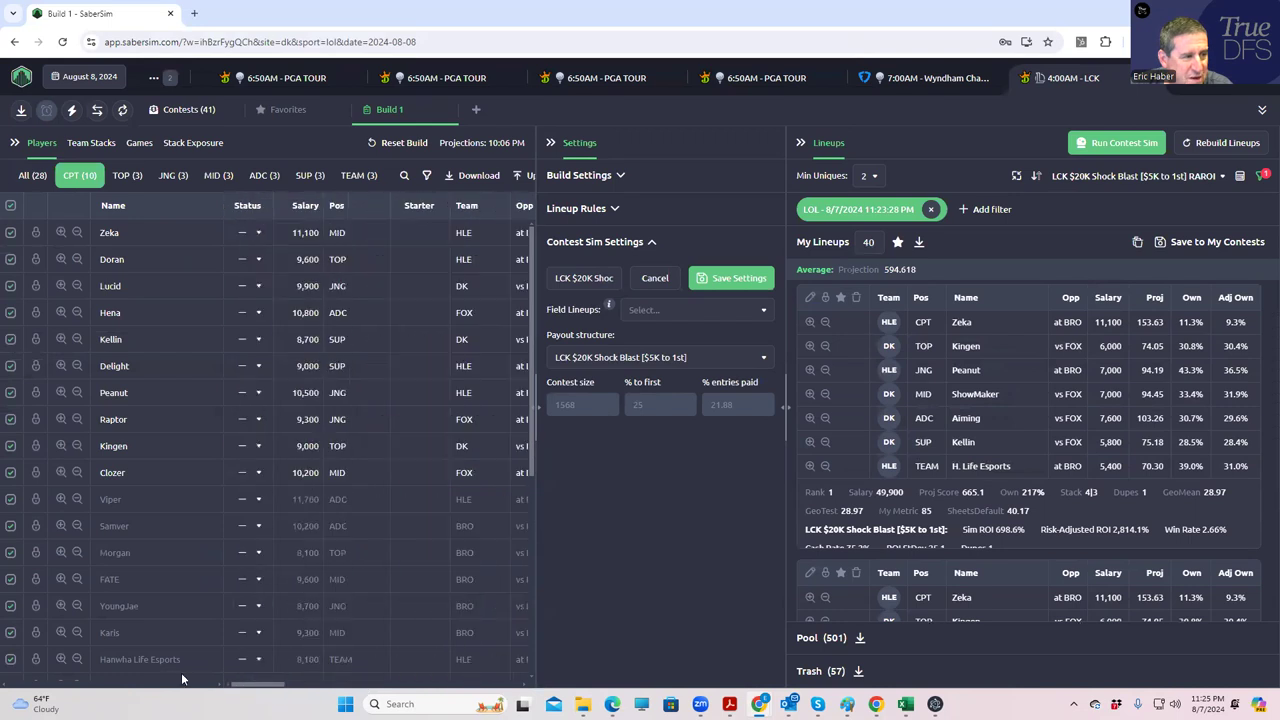
mouse_move(270, 686)
left_mouse_down()
mouse_move(375, 683)
mouse_move(258, 684)
left_mouse_up()
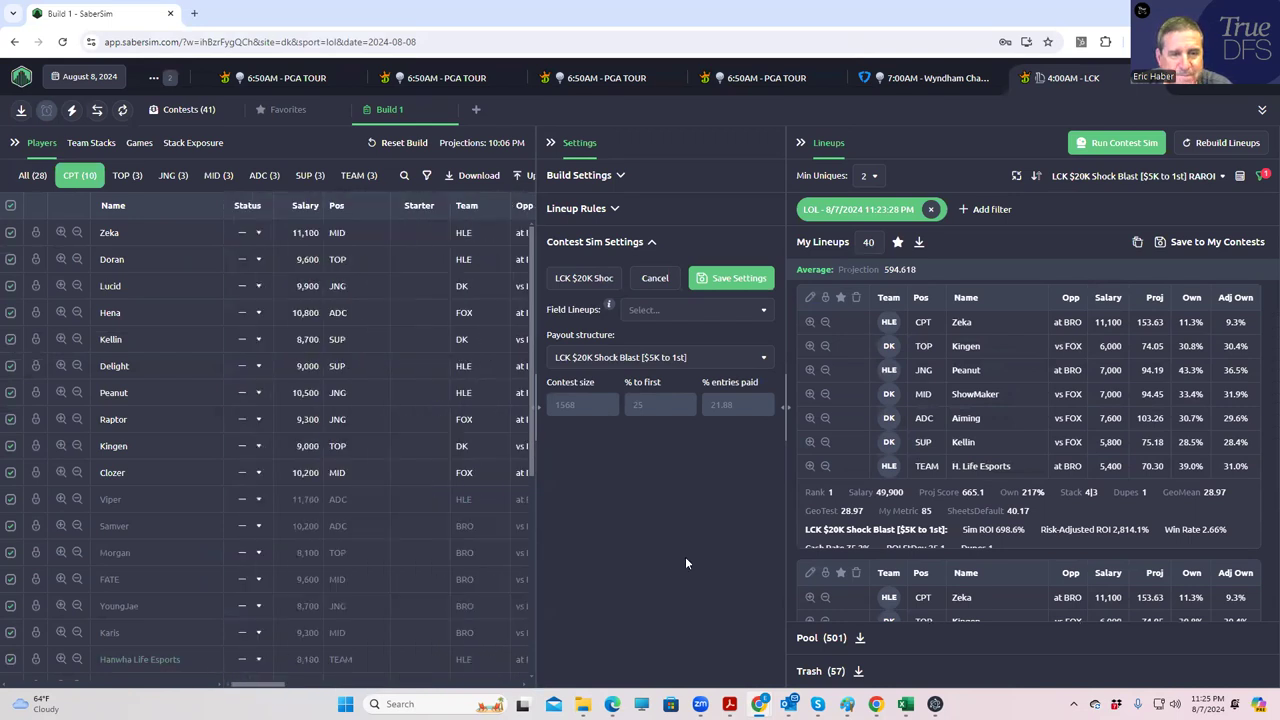
Save the 40 lineups to LCK $20K Shock Blast only, unchecking Triumphant Warrior.
left_click(1160, 246)
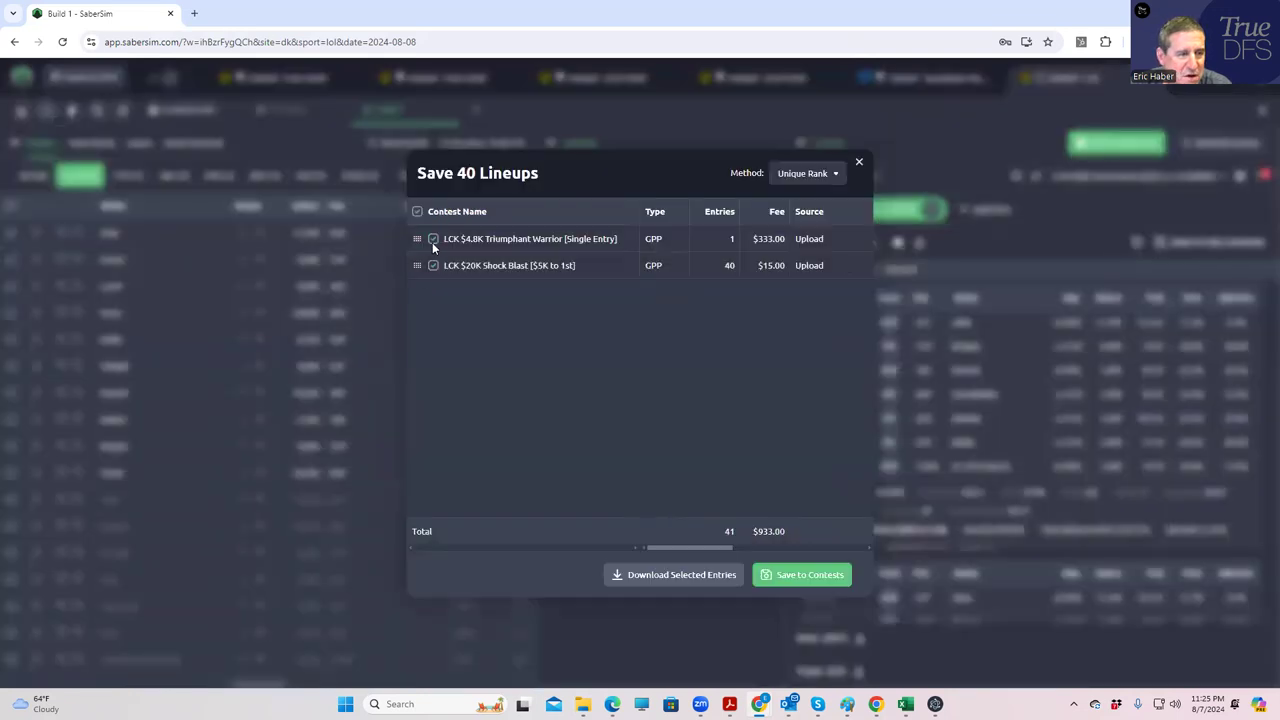
left_click(434, 240)
left_click(433, 240)
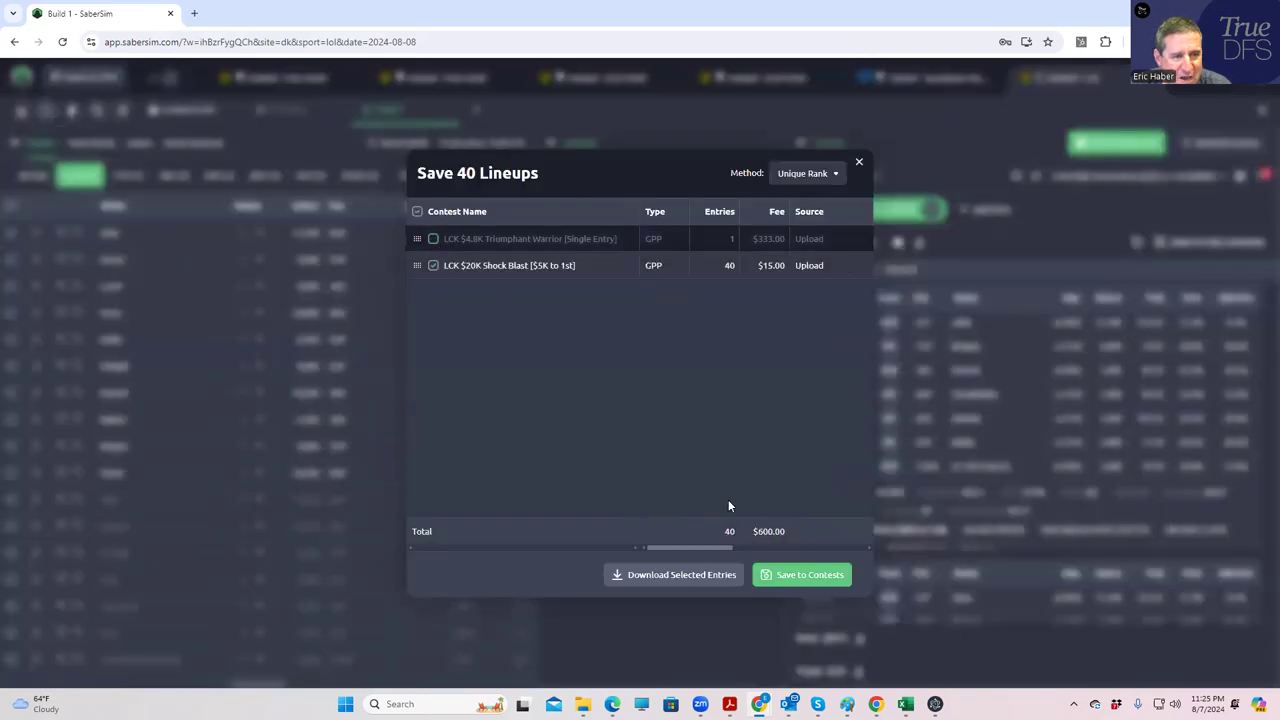
left_click(823, 577)
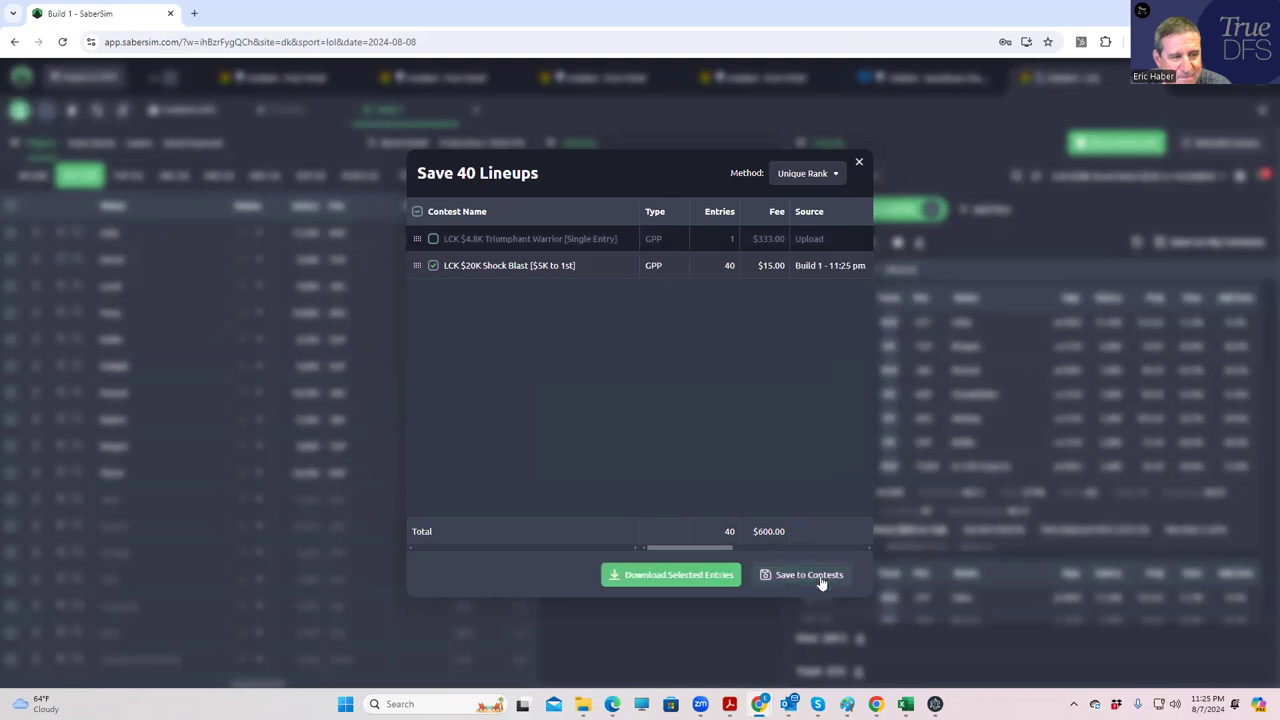
left_click(857, 166)
left_click(930, 209)
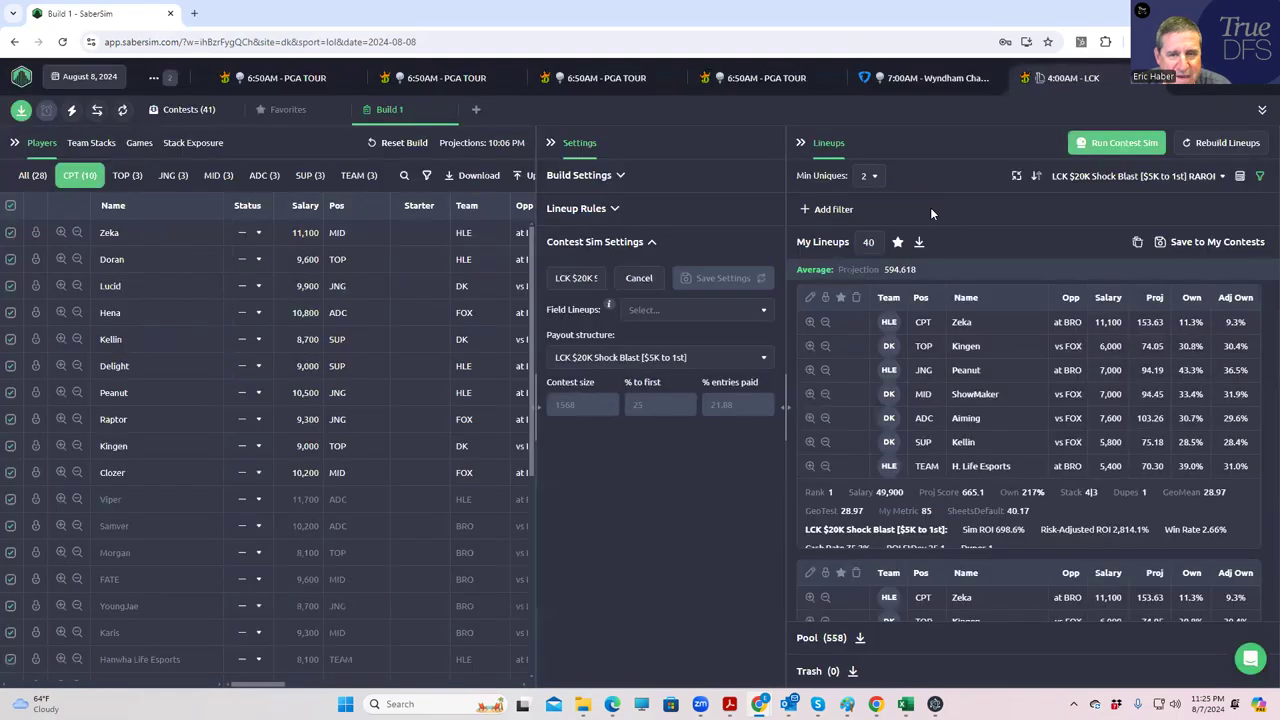
Sort the lineups by TRI RAROI and scroll through the results.
left_click(1112, 177)
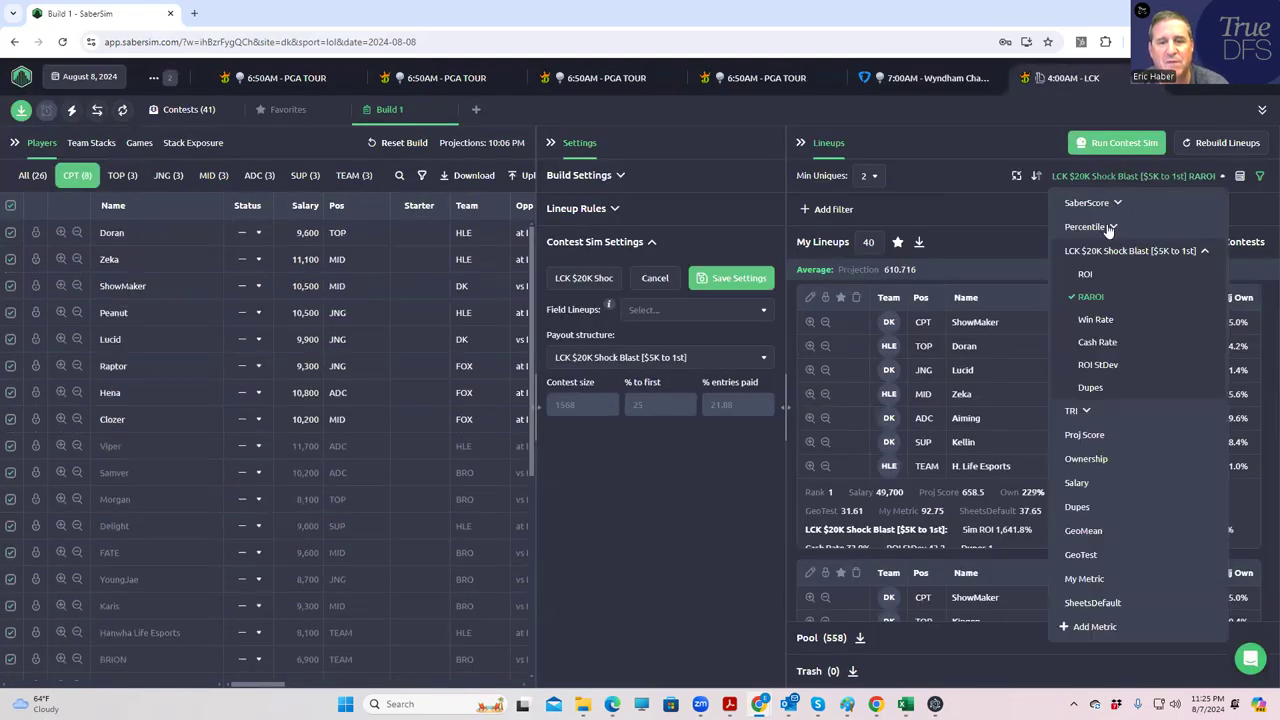
left_click(1078, 411)
left_click(1084, 456)
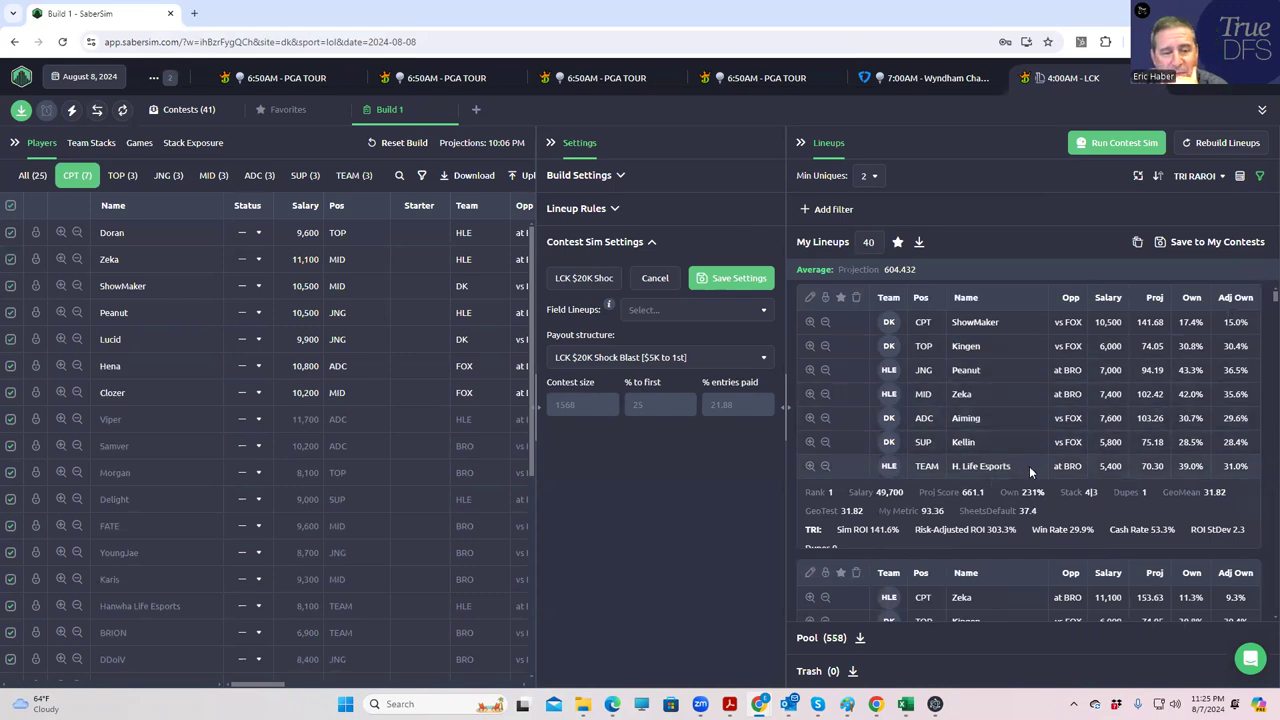
scroll(1092, 588, "down", 2)
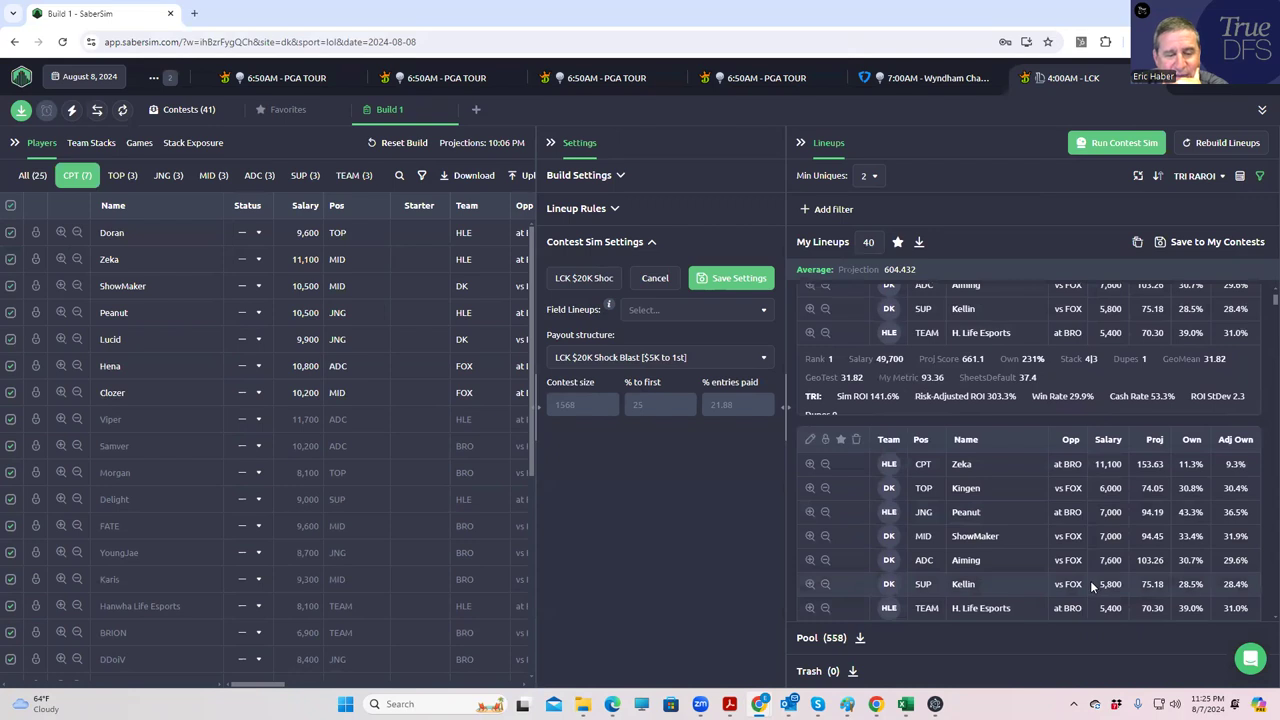
scroll(1089, 574, "down", 1)
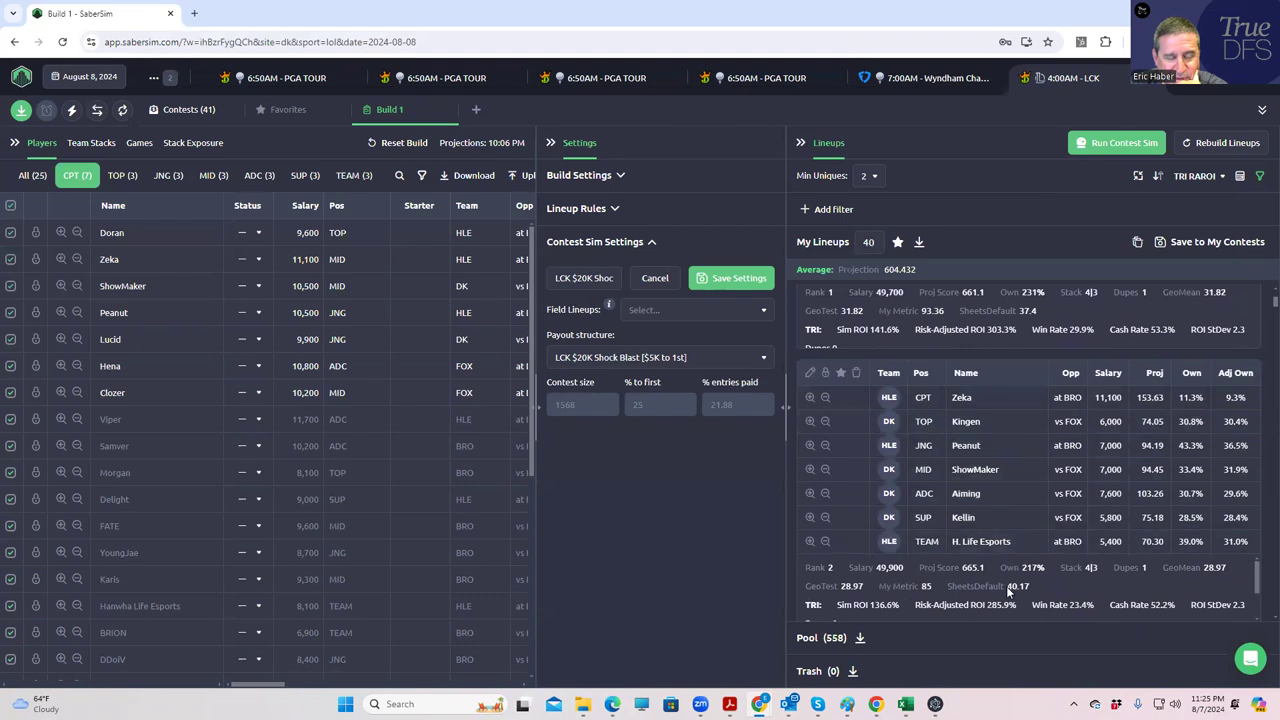
scroll(1004, 604, "down", 1)
scroll(1001, 600, "down", 1)
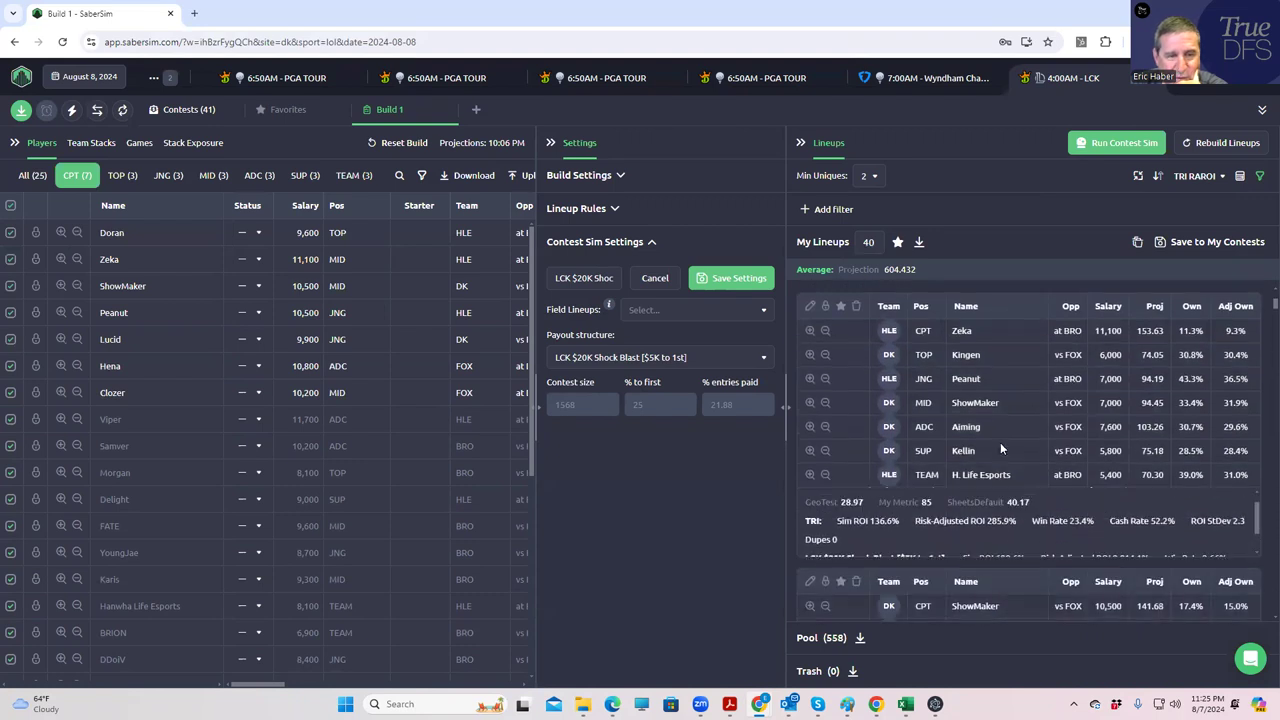
Review the lineups, then trash the top two, including the Zeka captain lineup.
scroll(995, 400, "up", 4)
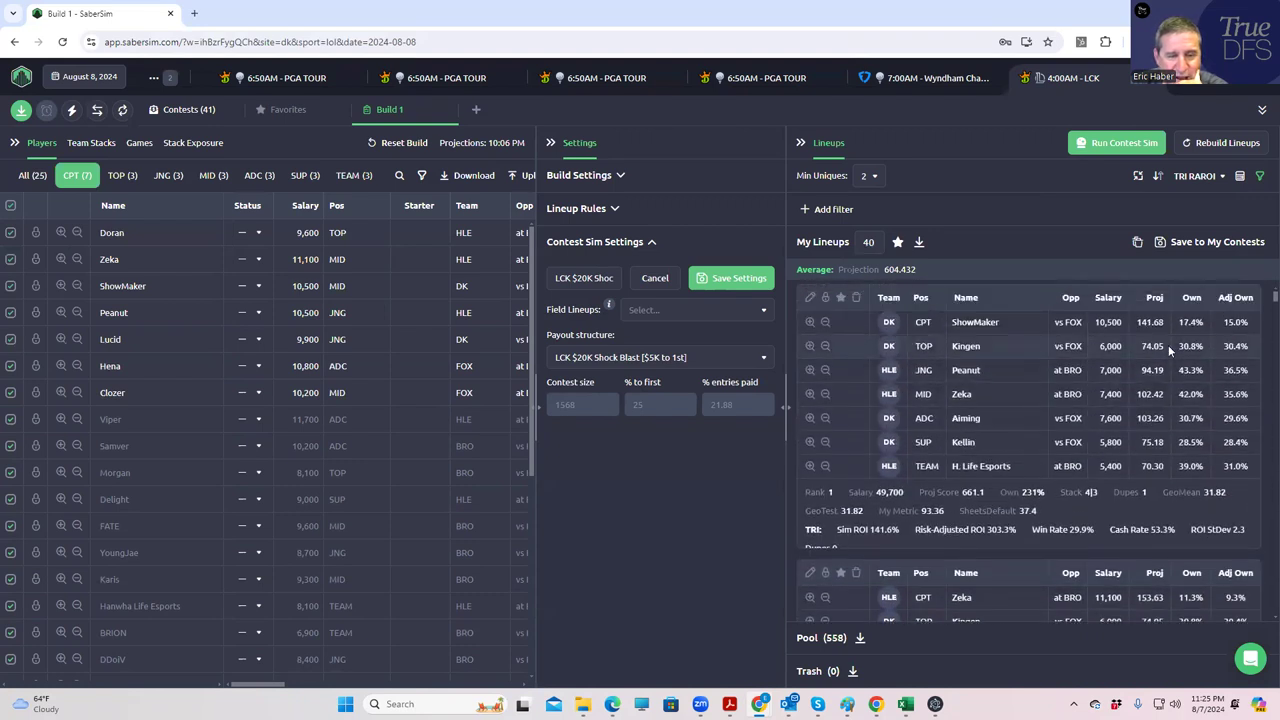
scroll(1260, 308, "down", 2)
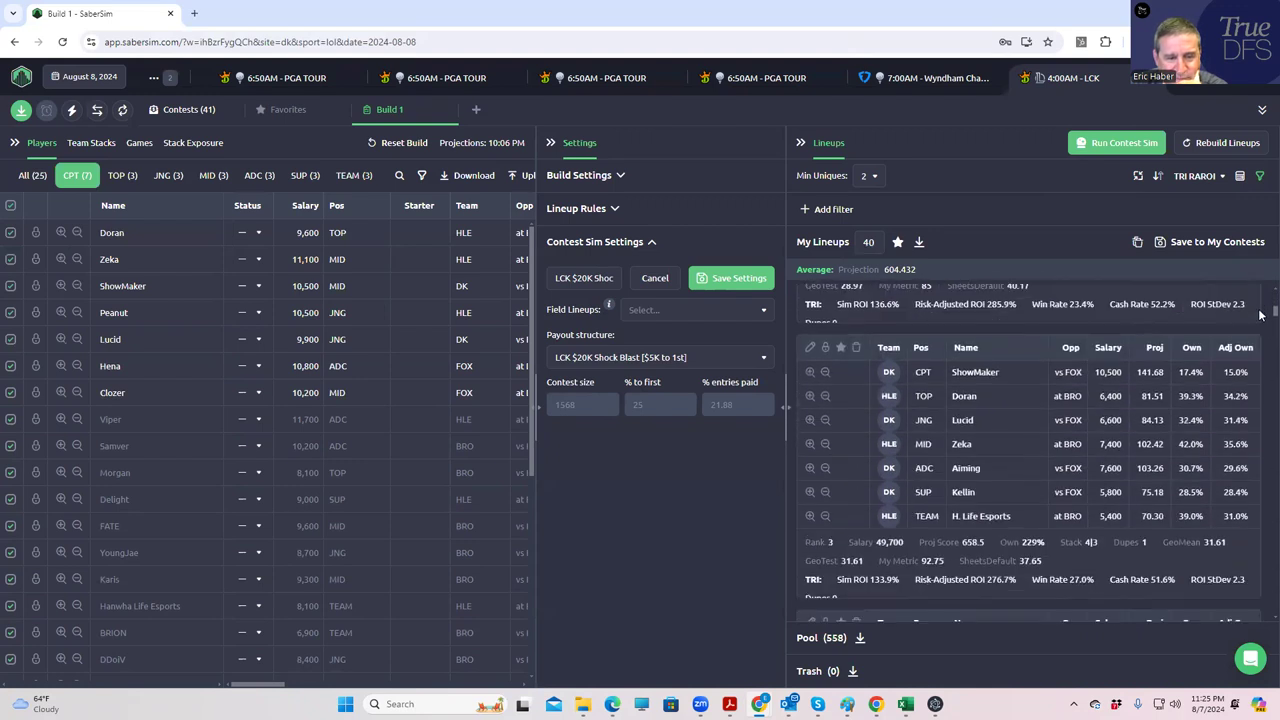
scroll(1260, 315, "down", 1)
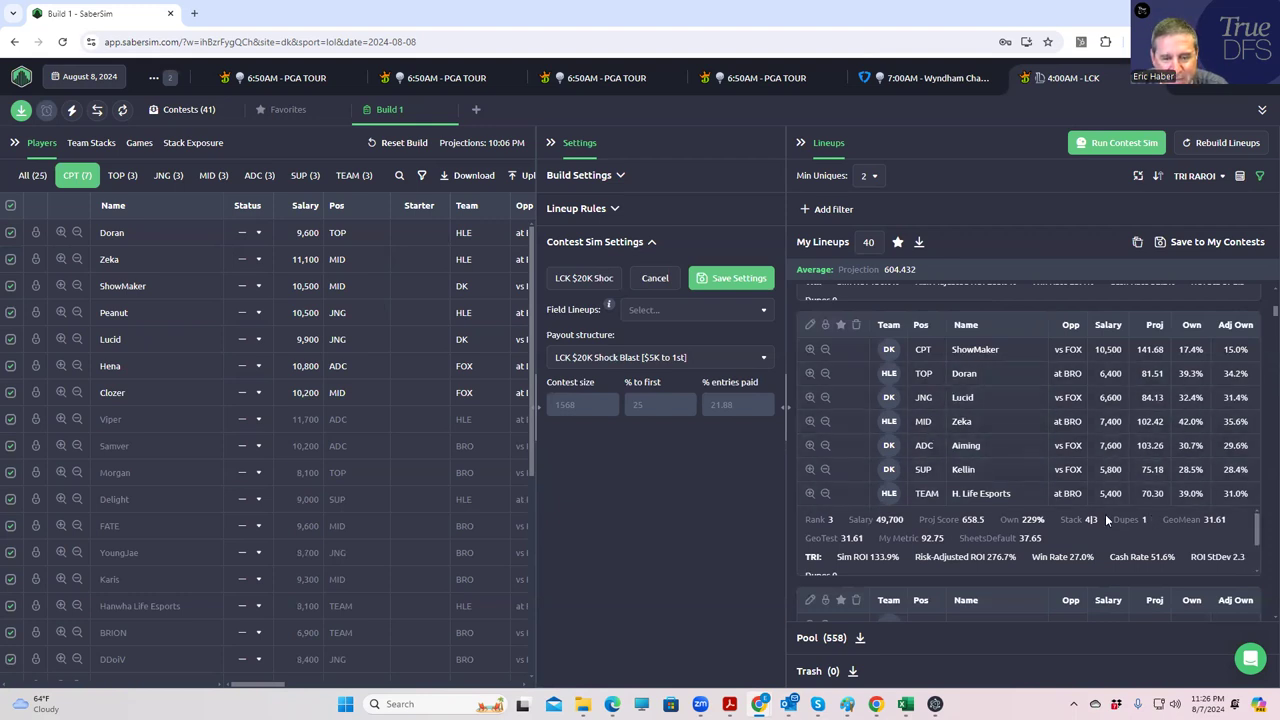
scroll(1073, 490, "up", 5)
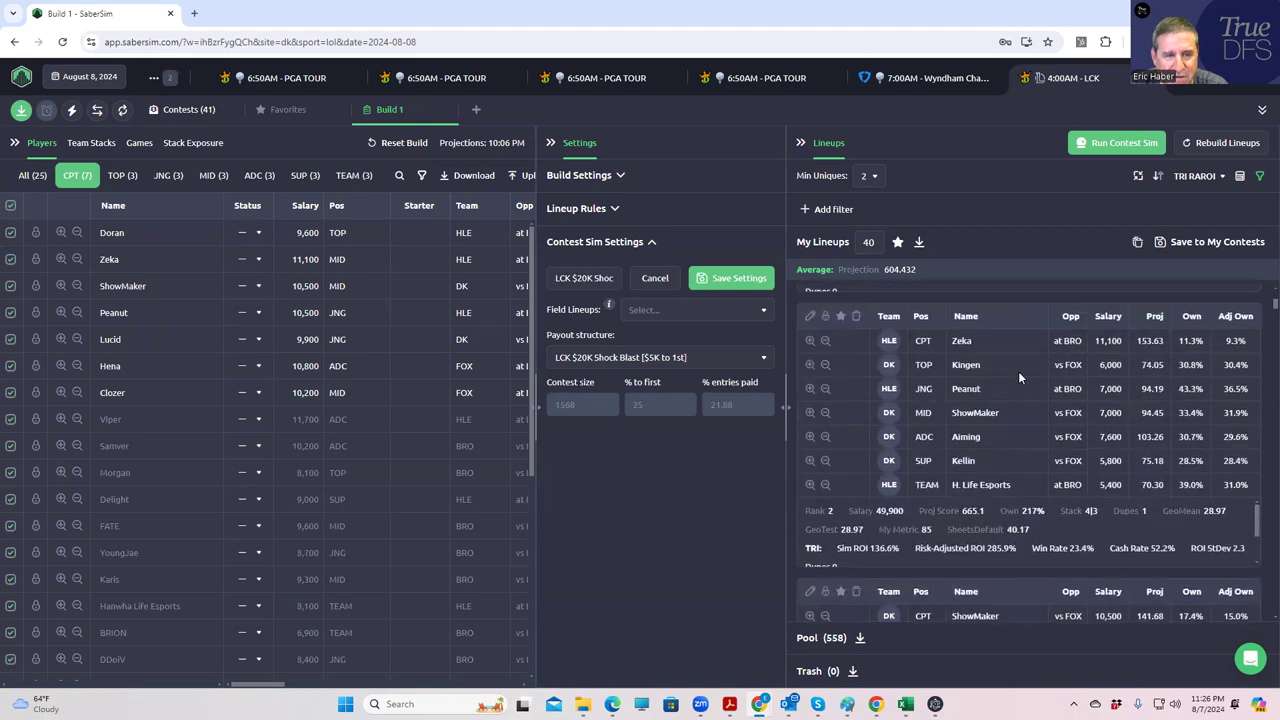
left_click(857, 297)
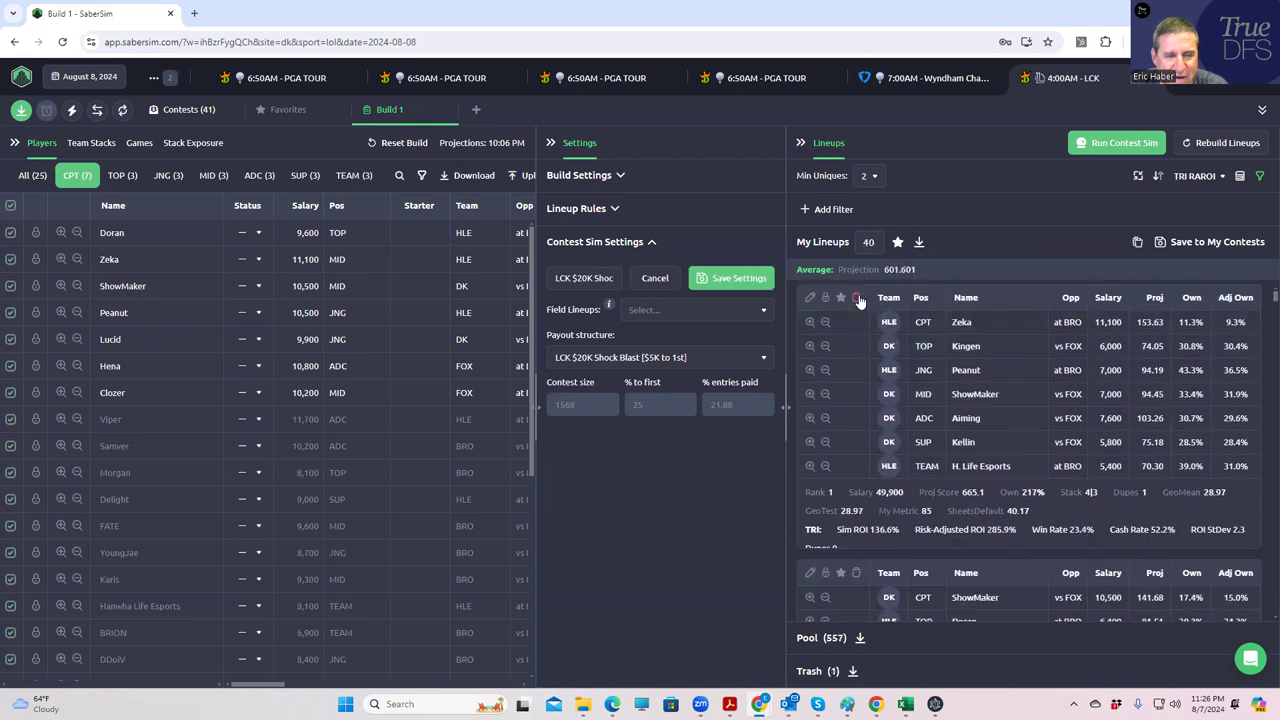
left_click(857, 297)
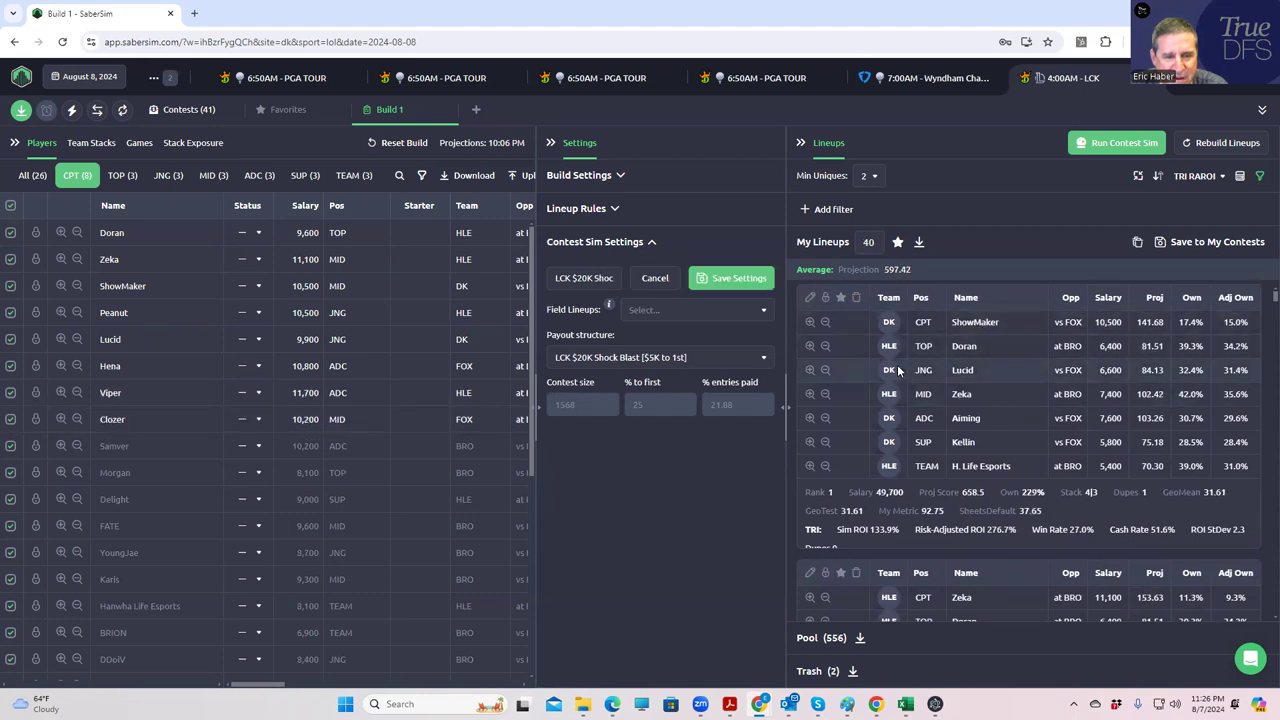
Save a lineup to the LCK $4.8K Triumphant Warrior single-entry contest.
left_click(1163, 244)
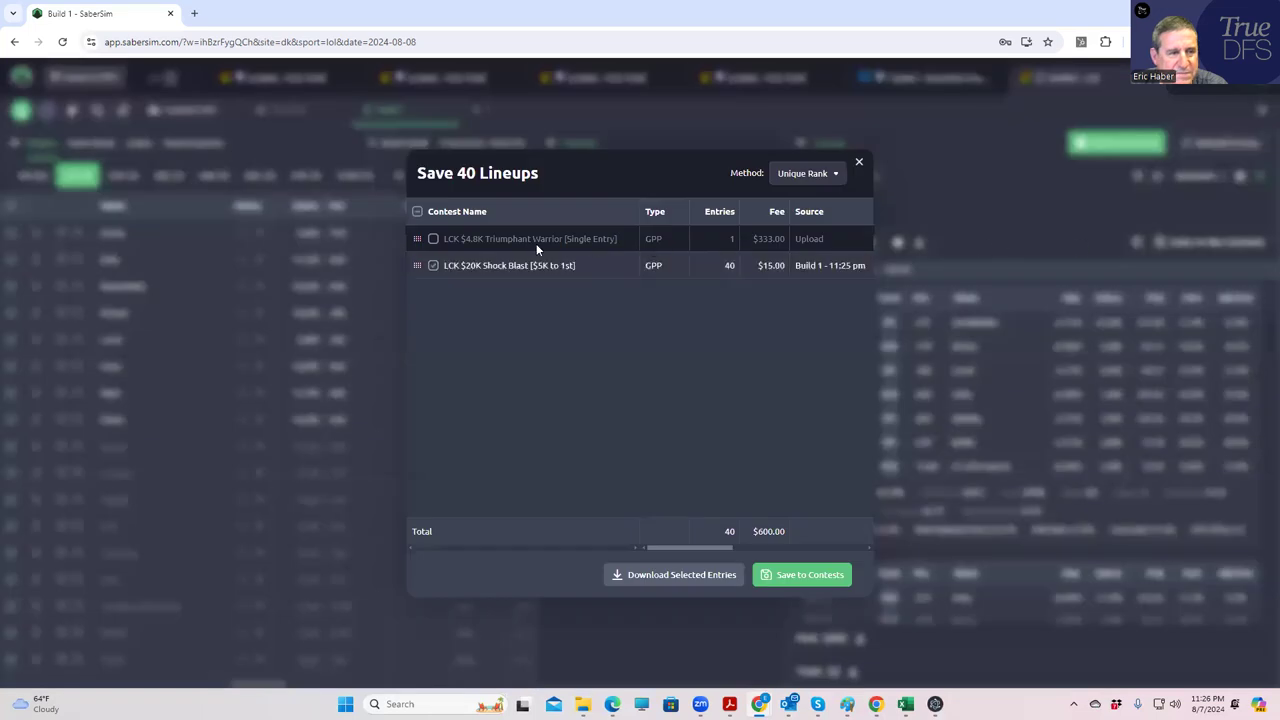
left_click(434, 240)
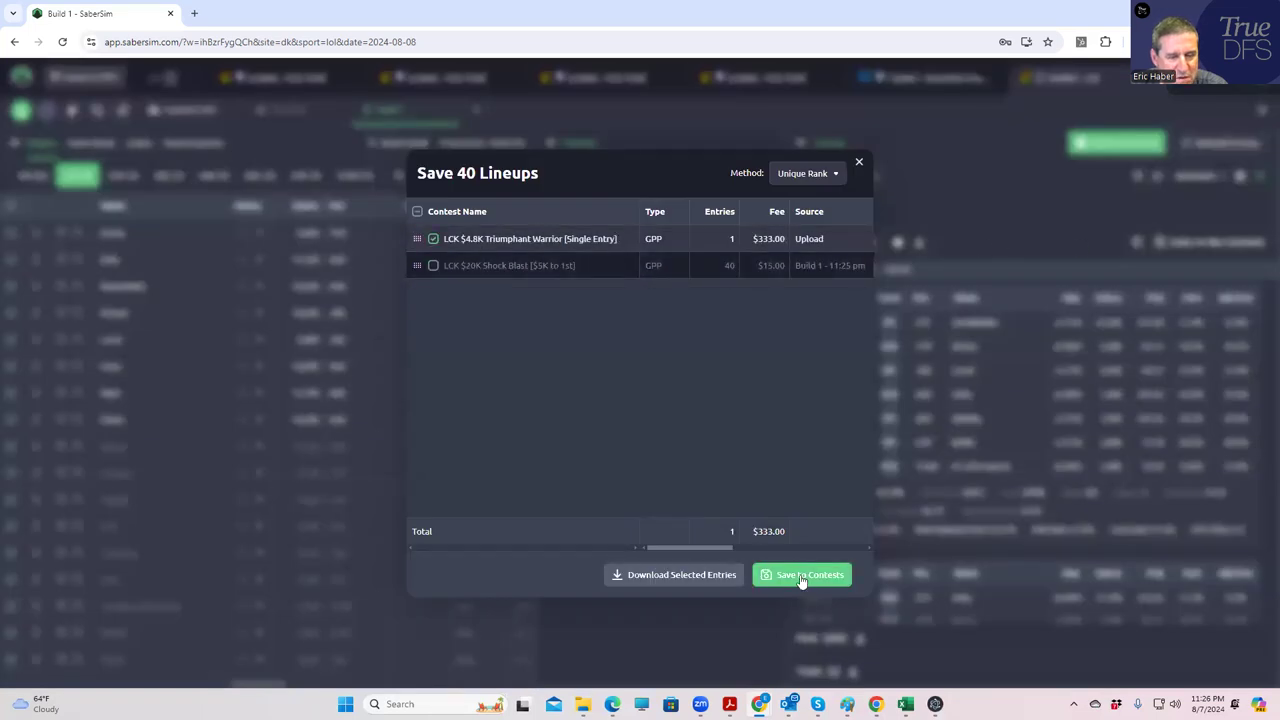
left_click(858, 162)
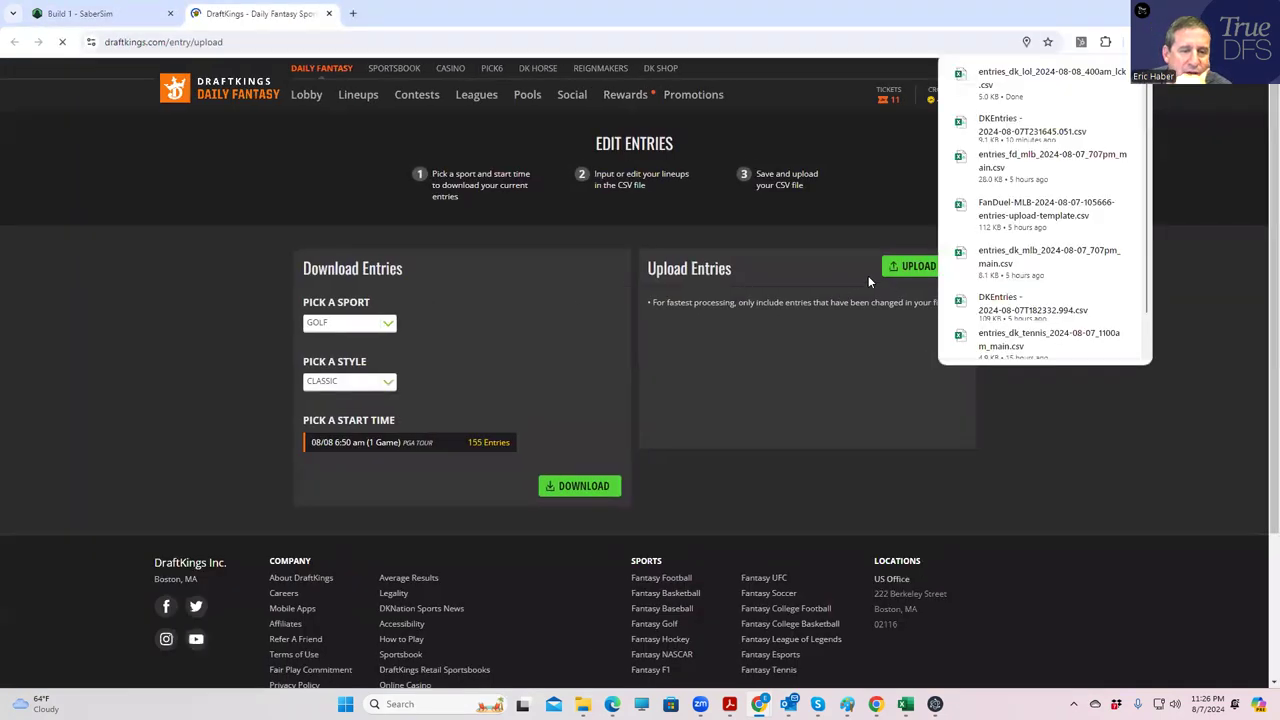
Upload entries_dk_lol_2024-08-08_400am_lck to DraftKings, check that all 41 lineups updated, then return to SaberSim.
left_click(895, 273)
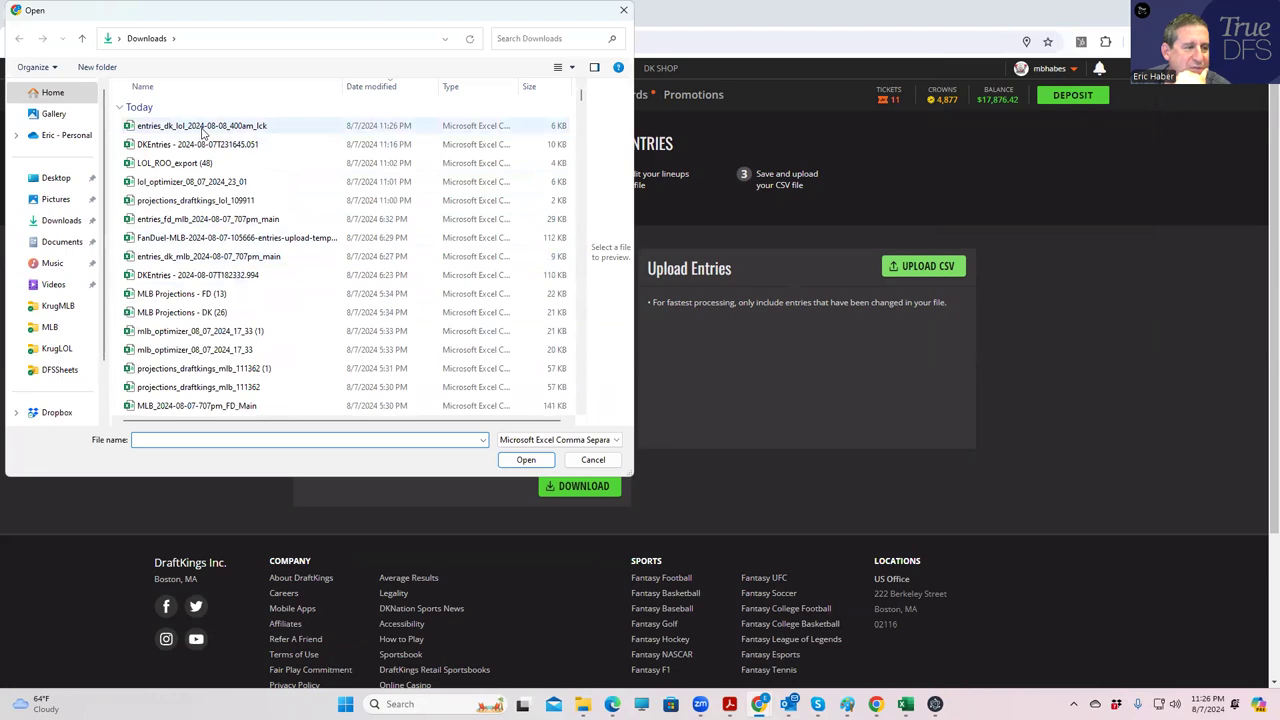
left_click(203, 128)
left_click(505, 456)
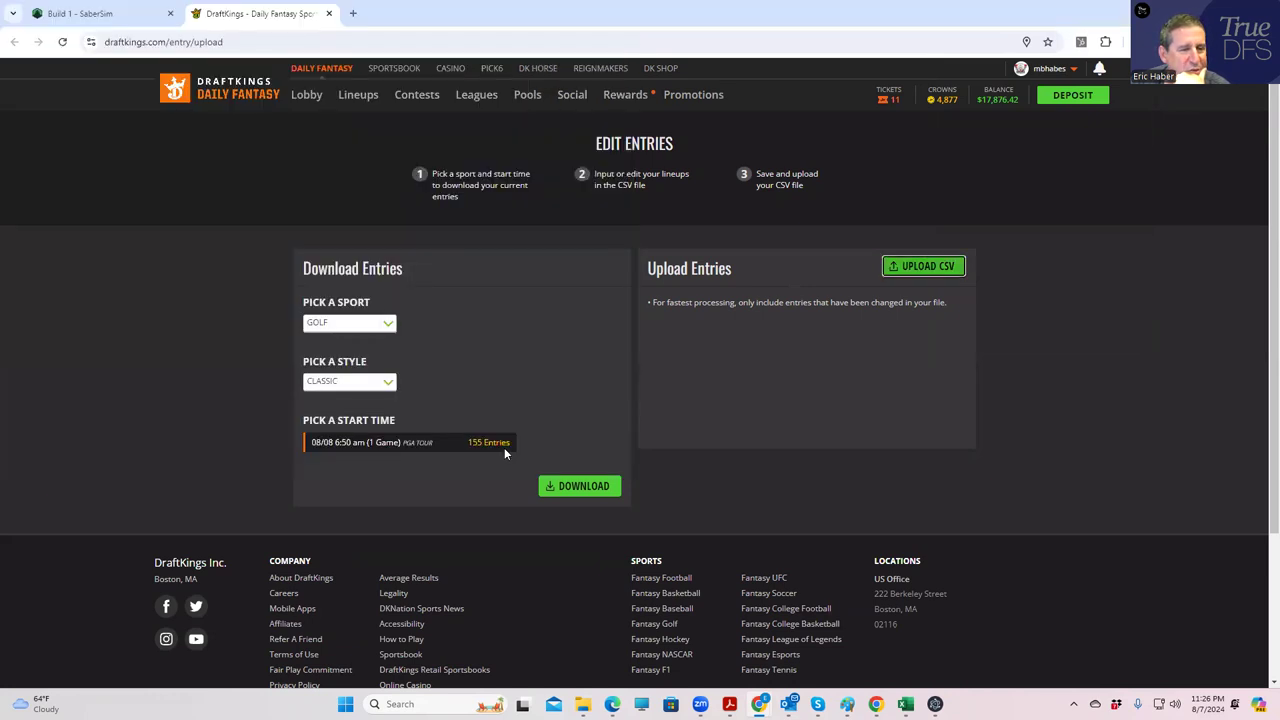
left_click(358, 95)
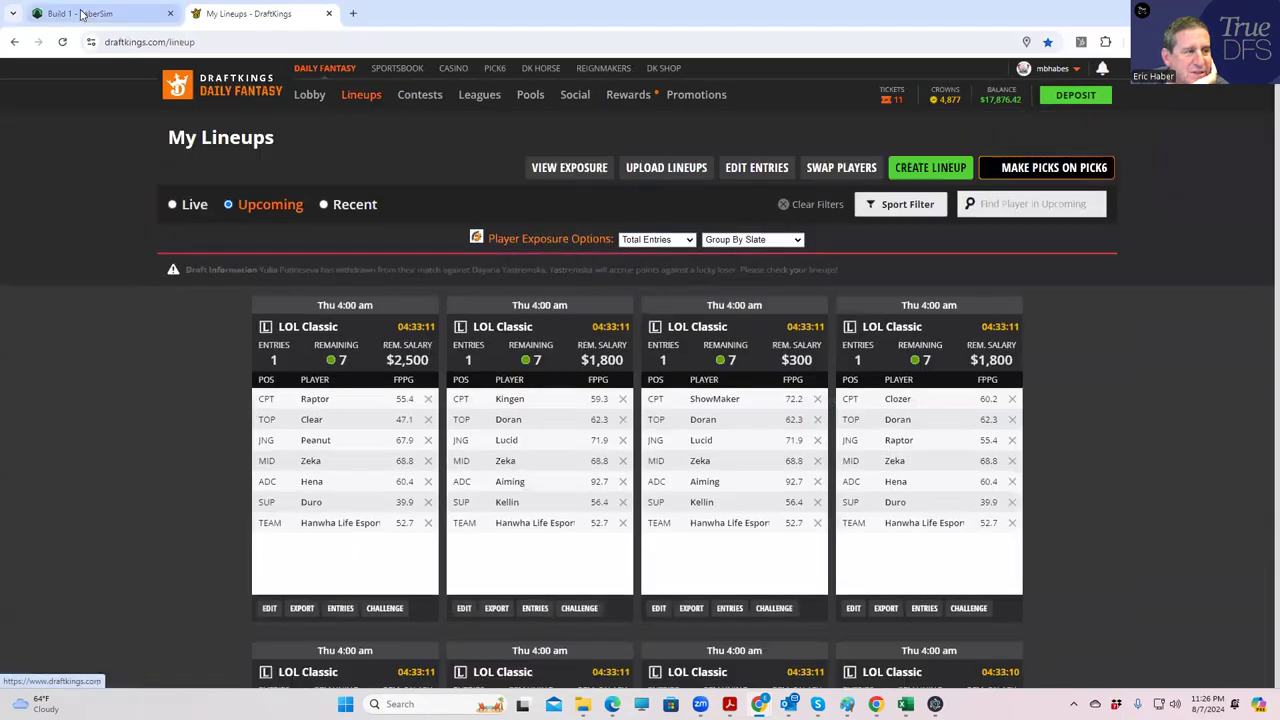
left_click(80, 13)
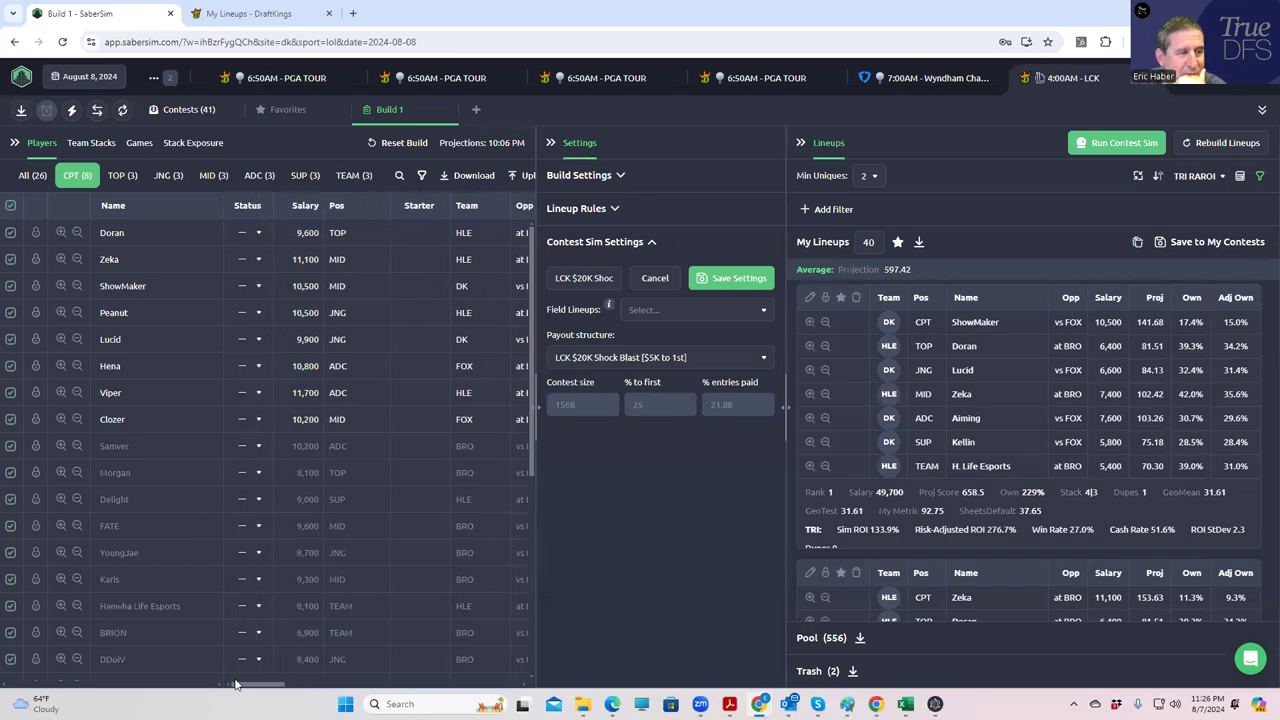
Display the Team Stacks exposure: HLE in all 40 lineups, DK 26, FOX 14, BRO none.
left_click(91, 143)
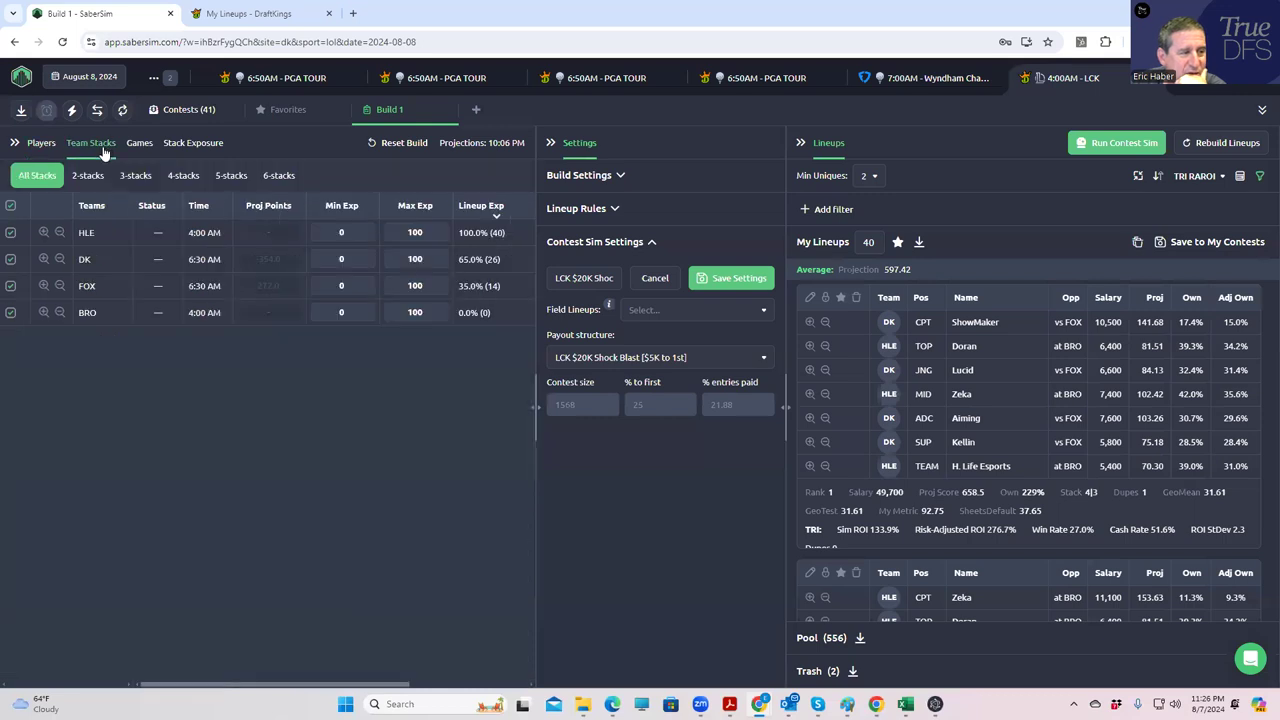